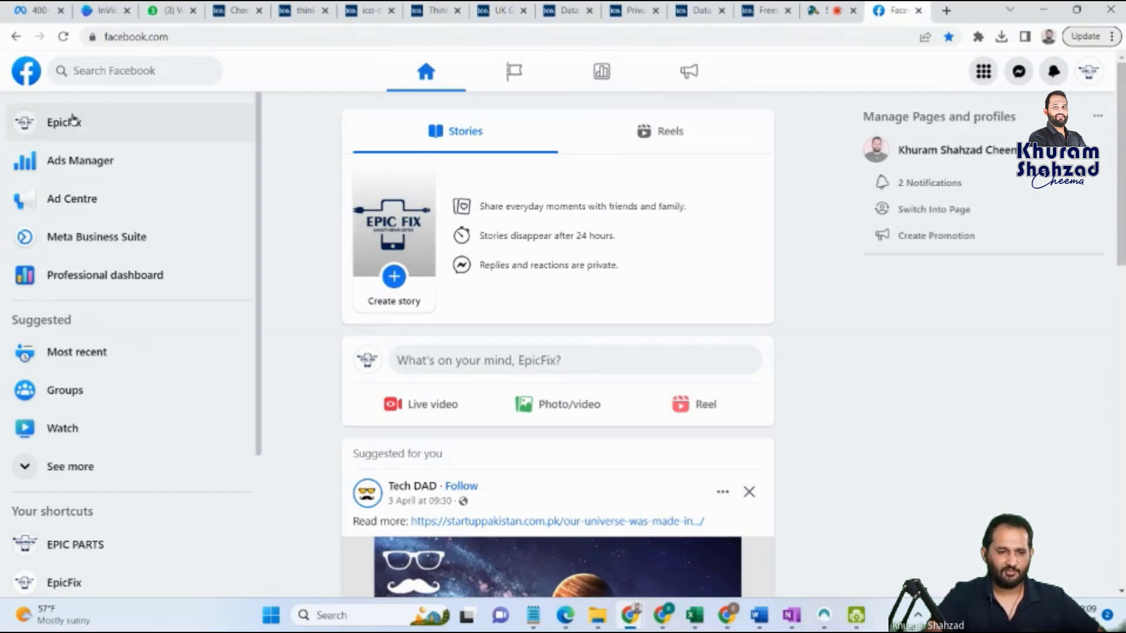
Step: Switch from the EpicFix page to the personal profile
left_click(1092, 73)
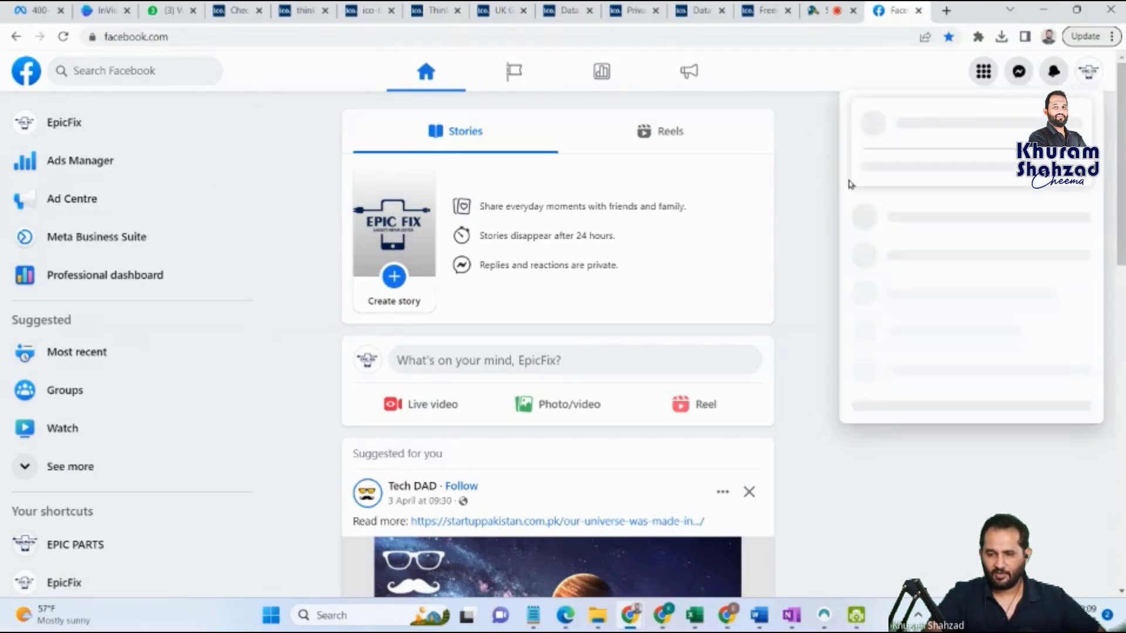
left_click(1081, 125)
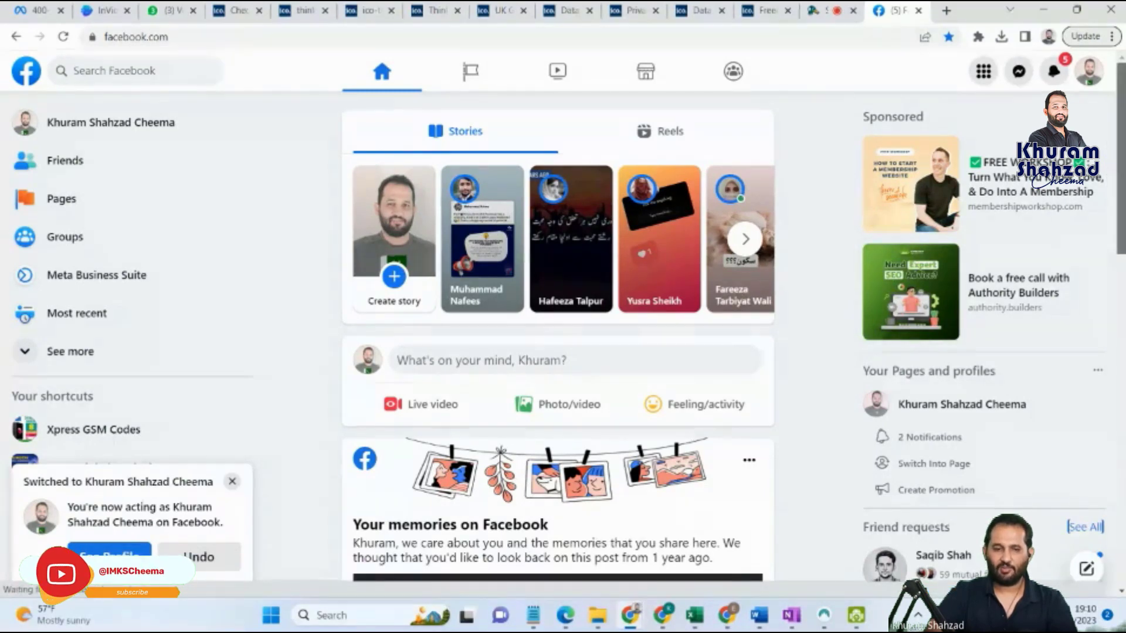
Step: Find the sponsored Adobe Photoshop Lightroom post in the news feed and examine its carousel images, sponsored label and call-to-action
scroll(536, 397, "down", 5)
scroll(537, 397, "up", 2)
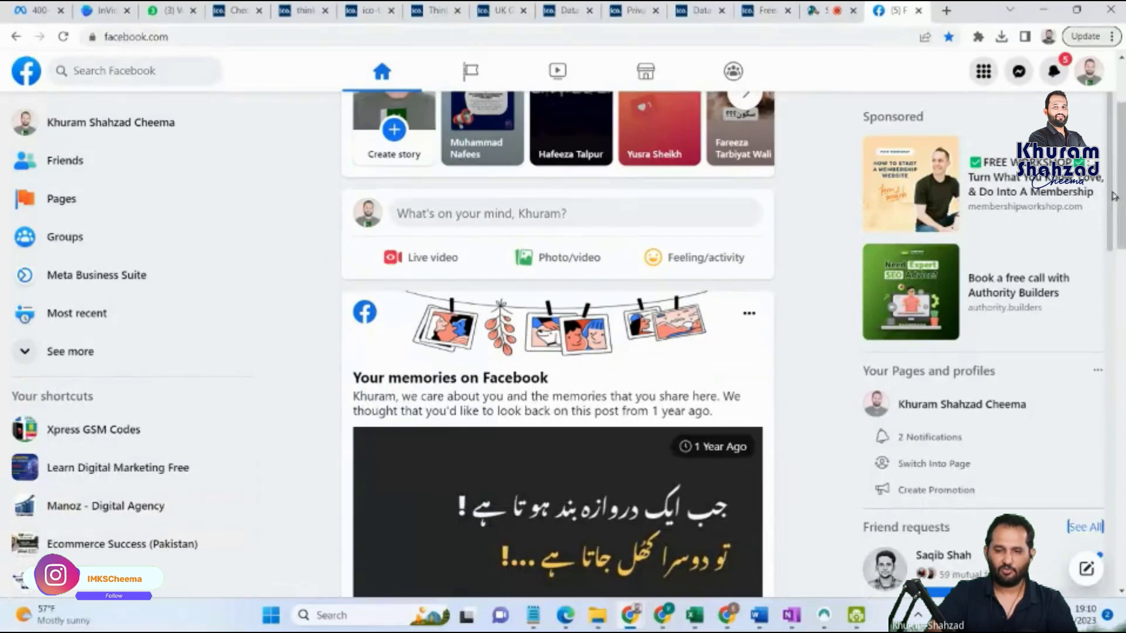
scroll(1113, 197, "down", 5)
scroll(610, 357, "down", 6)
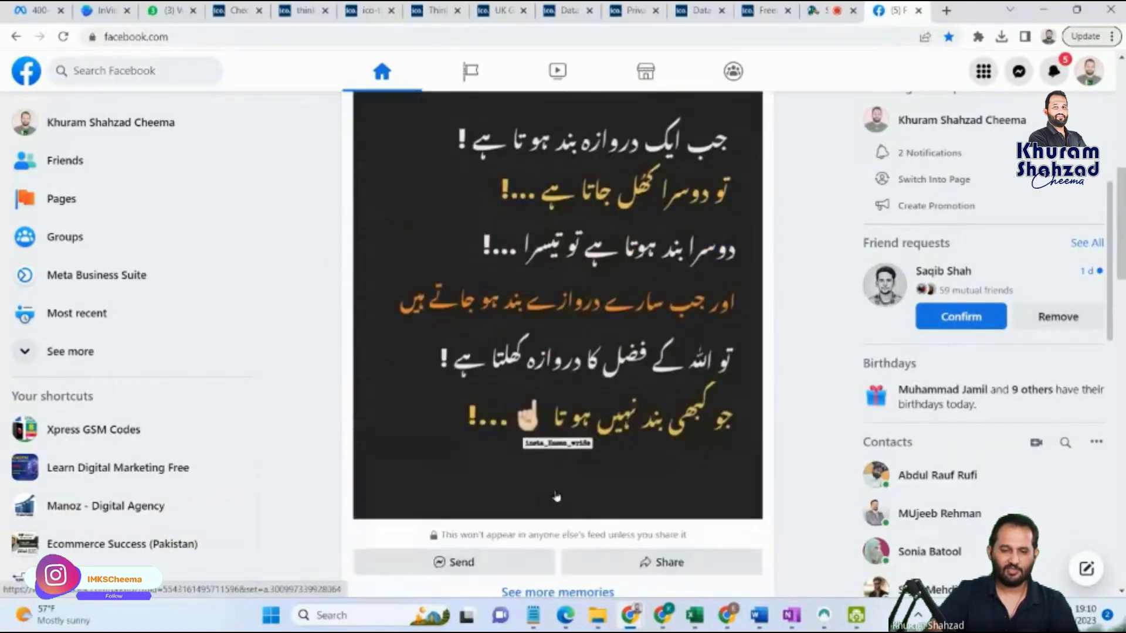
scroll(556, 496, "down", 6)
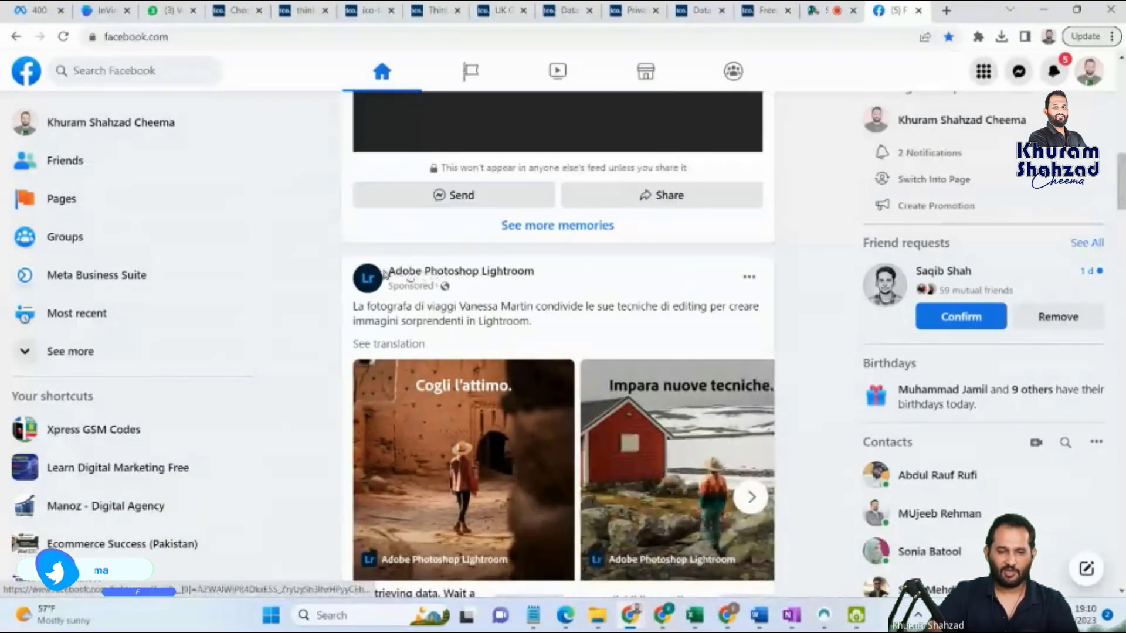
mouse_move(405, 278)
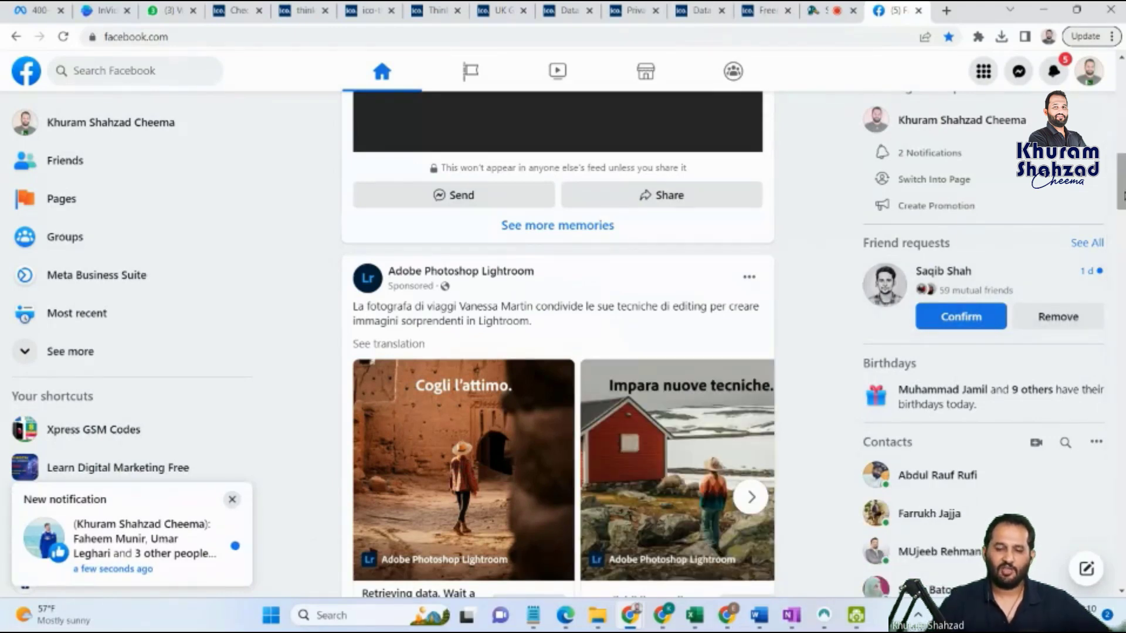
scroll(1123, 197, "down", 3)
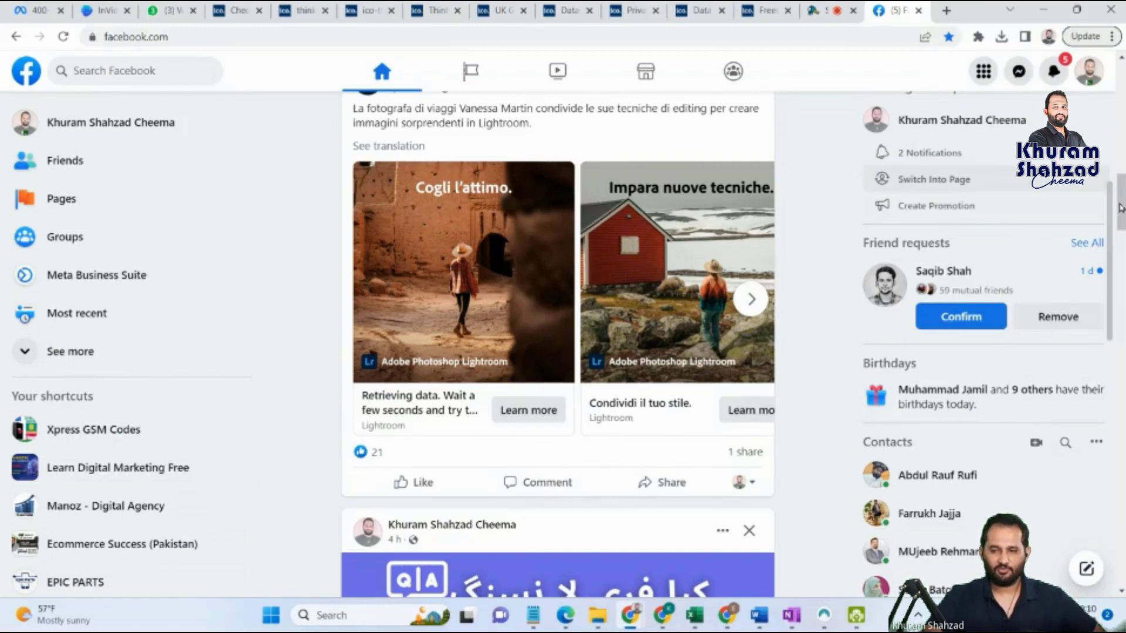
scroll(450, 335, "down", 1)
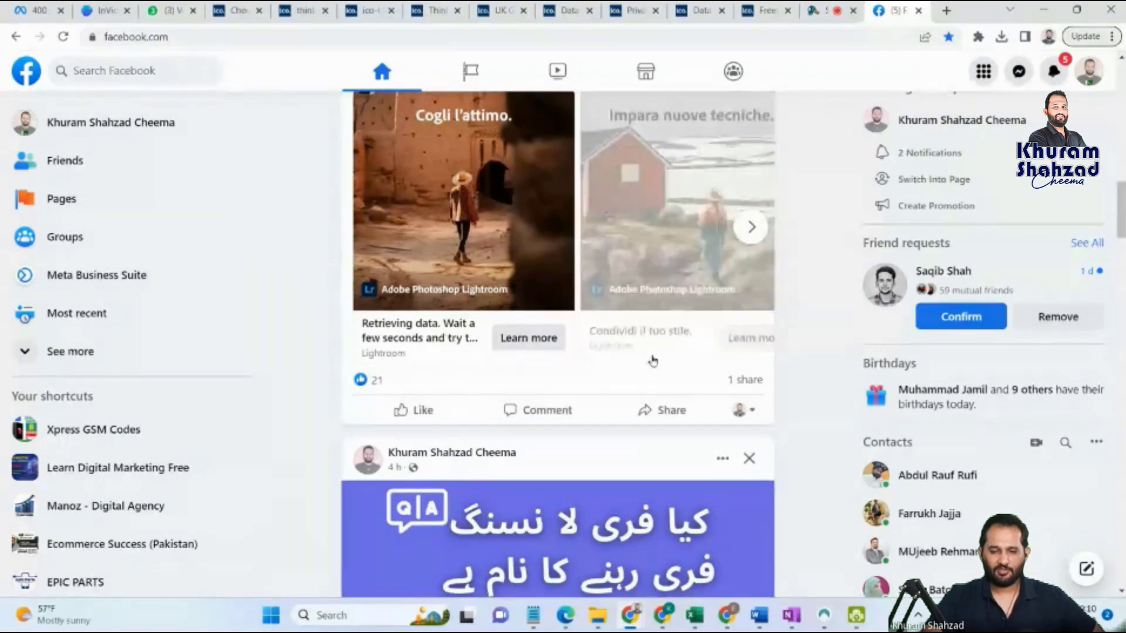
Step: Find the sponsored Visit Qatar post further down the feed and examine its video, caption and booking link
scroll(449, 266, "down", 15)
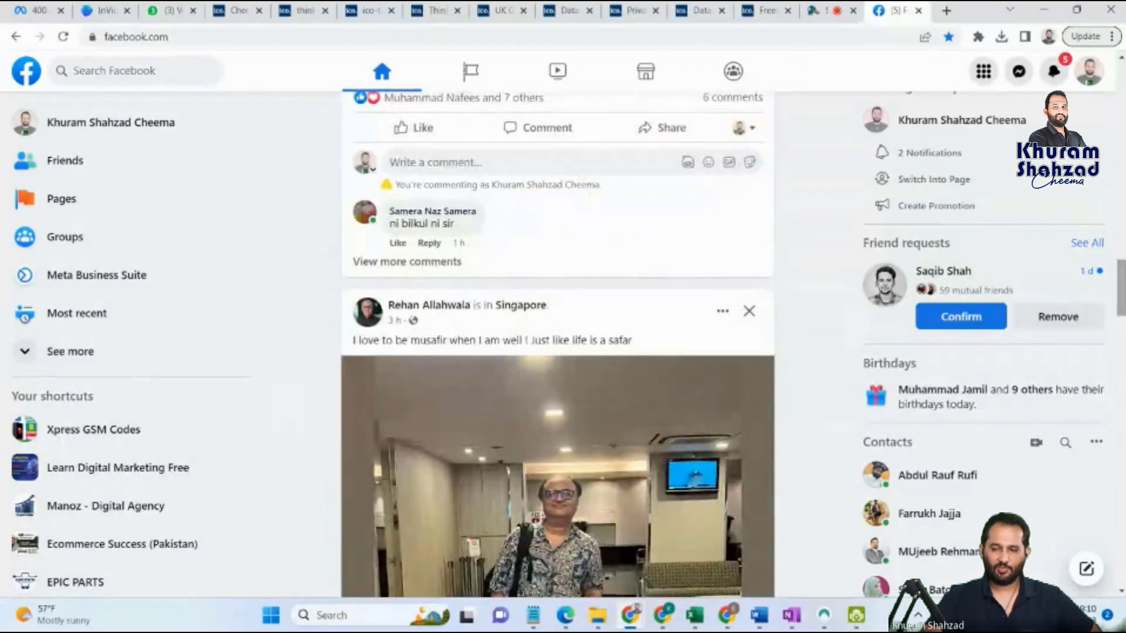
scroll(453, 353, "down", 5)
scroll(558, 344, "down", 7)
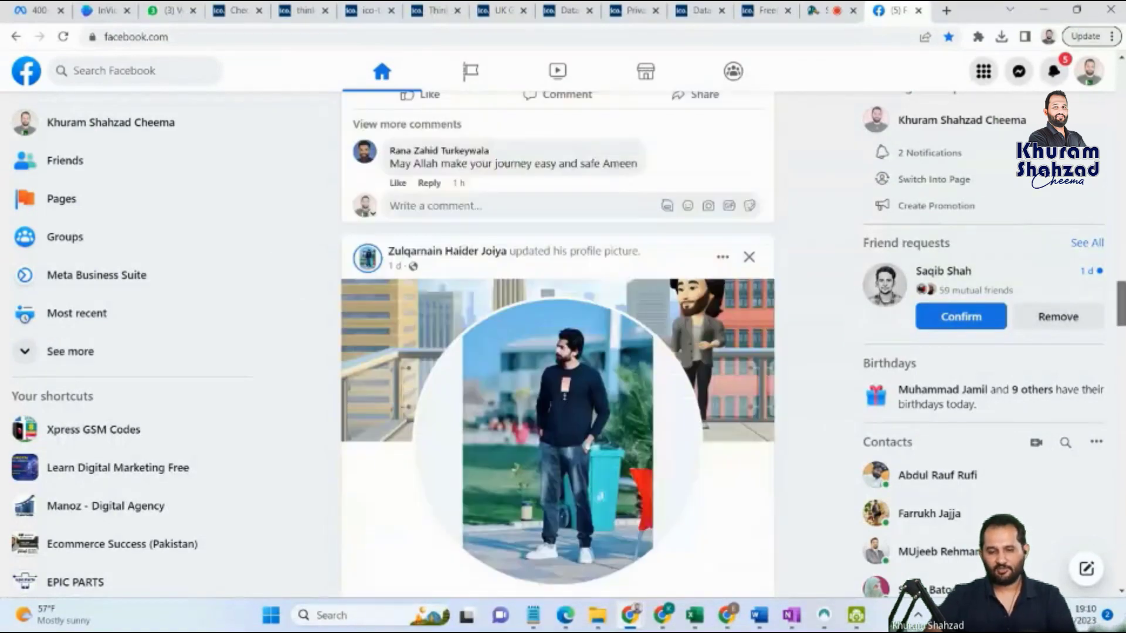
scroll(558, 344, "down", 9)
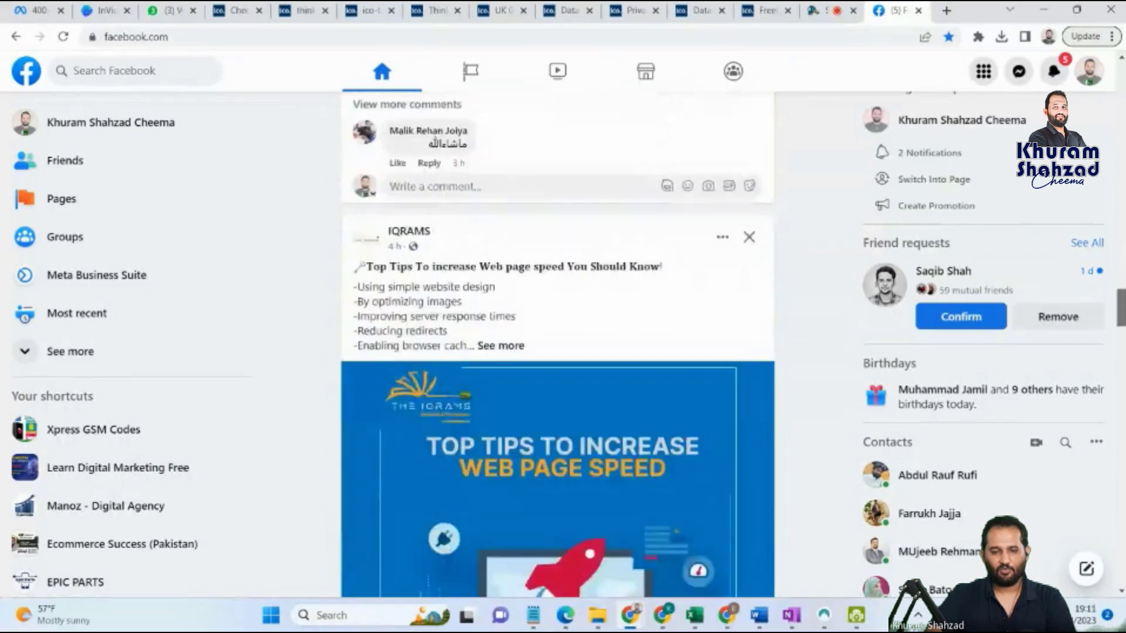
scroll(558, 344, "down", 7)
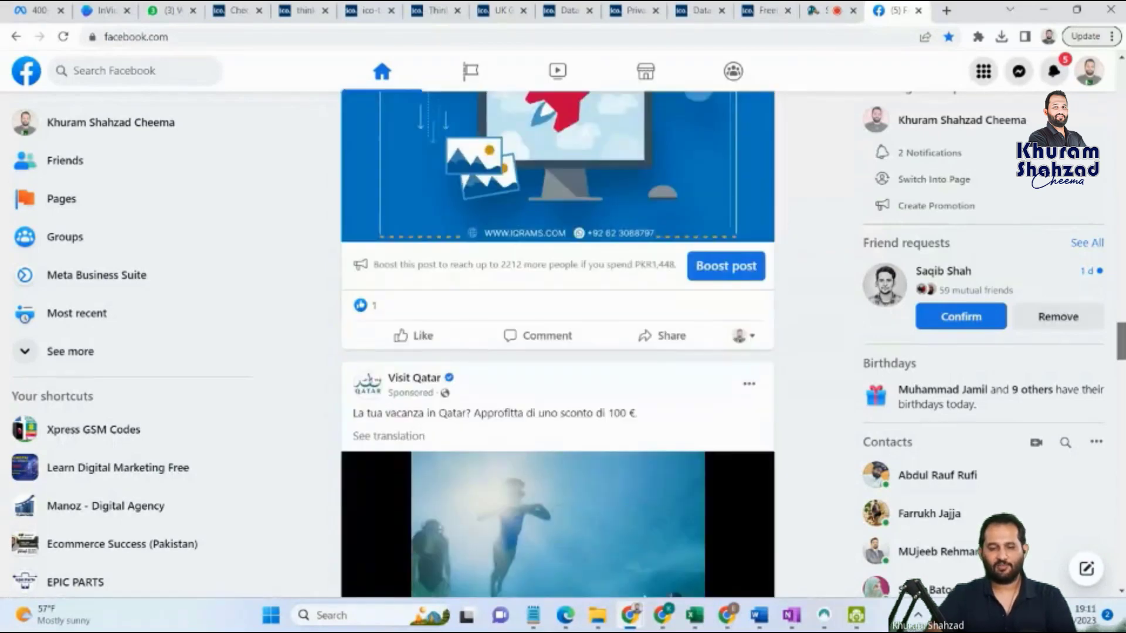
scroll(558, 343, "down", 2)
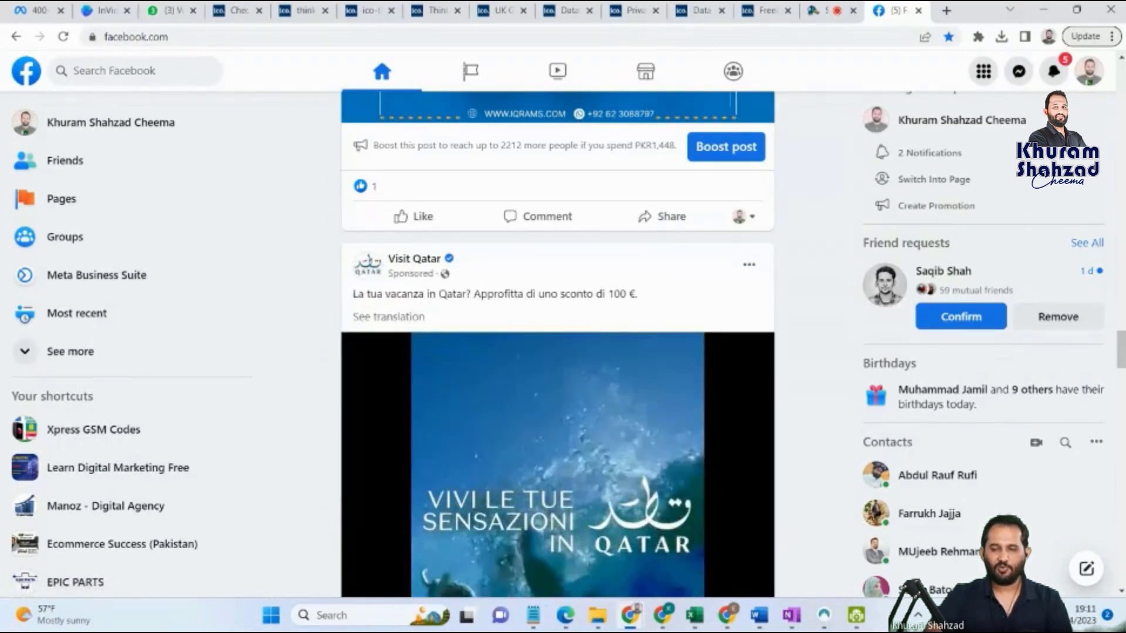
scroll(387, 394, "down", 2)
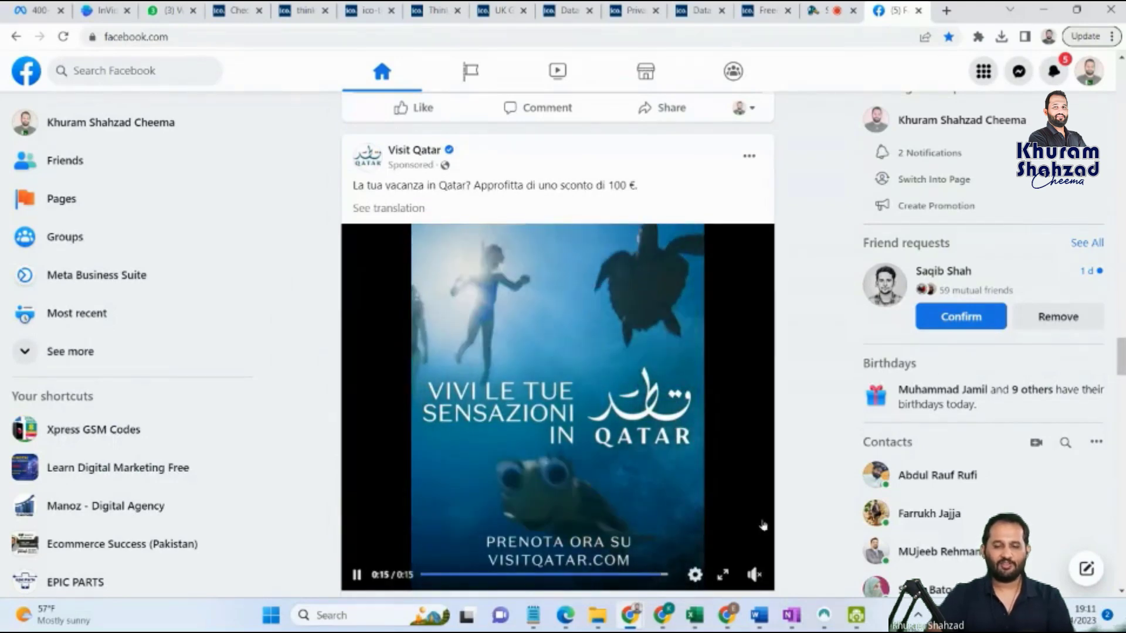
mouse_move(1124, 362)
left_mouse_down()
mouse_move(1123, 312)
mouse_move(1123, 367)
left_mouse_up()
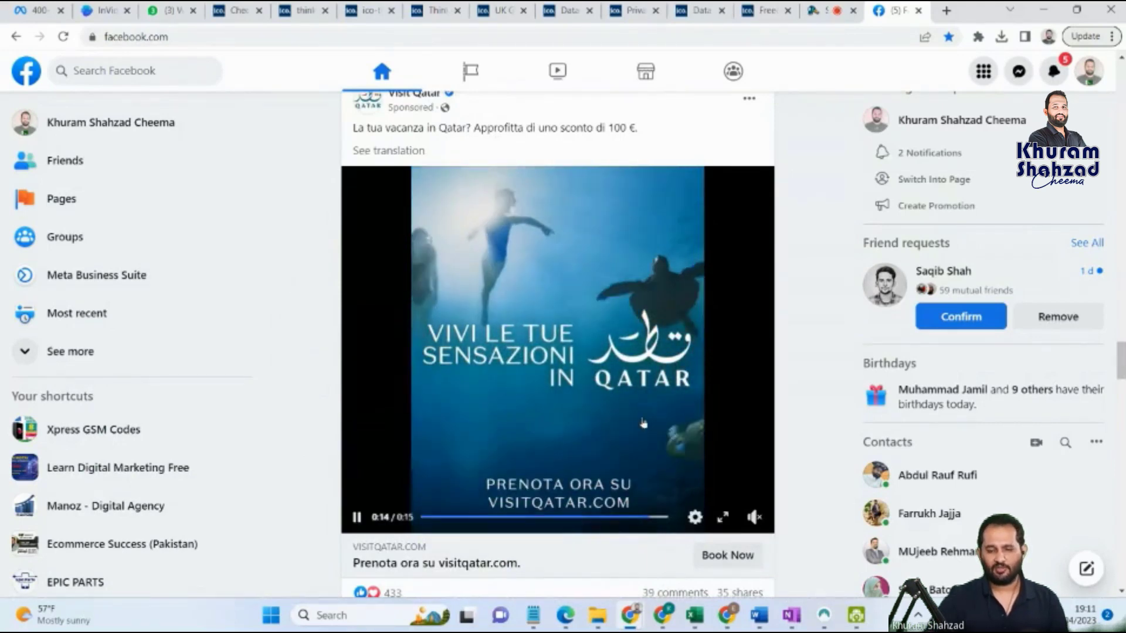
mouse_move(755, 520)
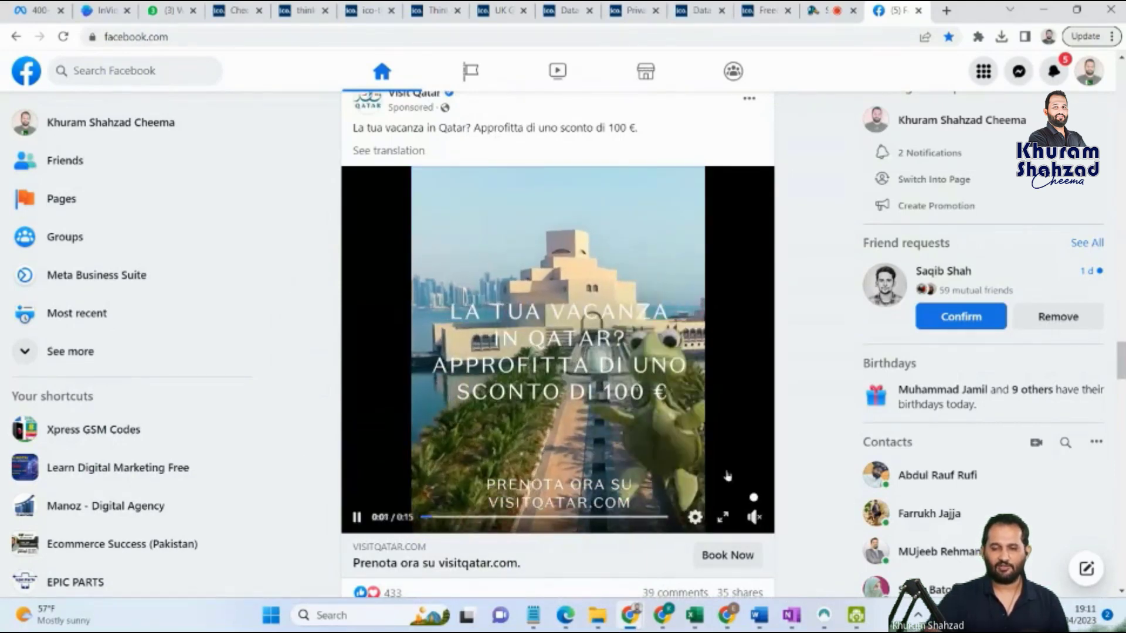
scroll(727, 476, "down", 1)
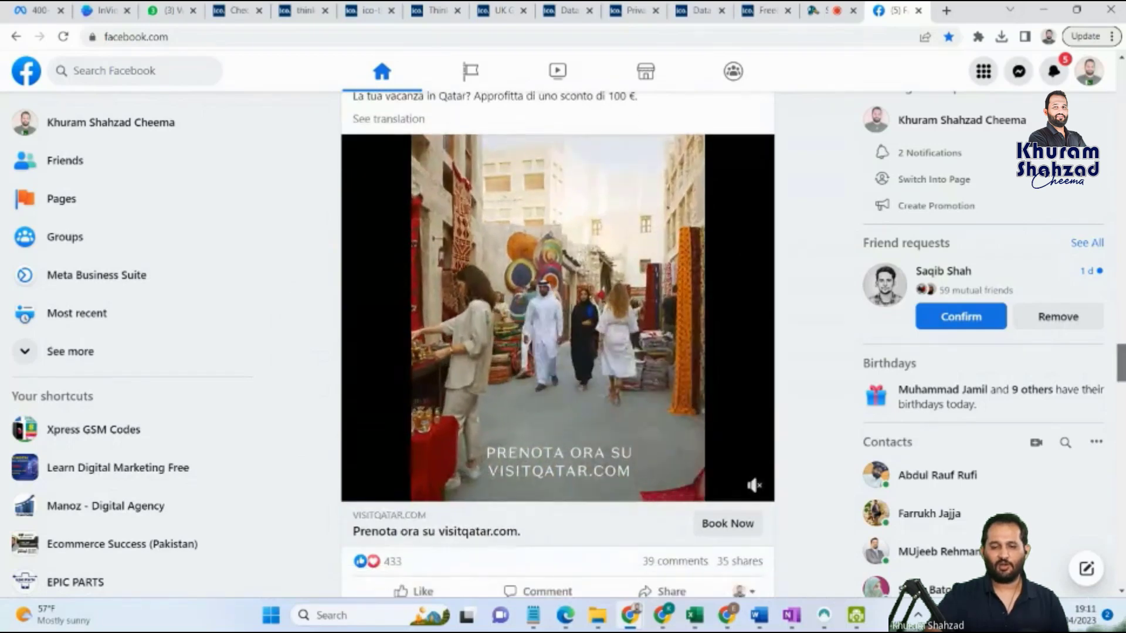
Step: Look further through the feed for the sponsored Shopify Plus post and examine its ad creative
scroll(558, 352, "down", 5)
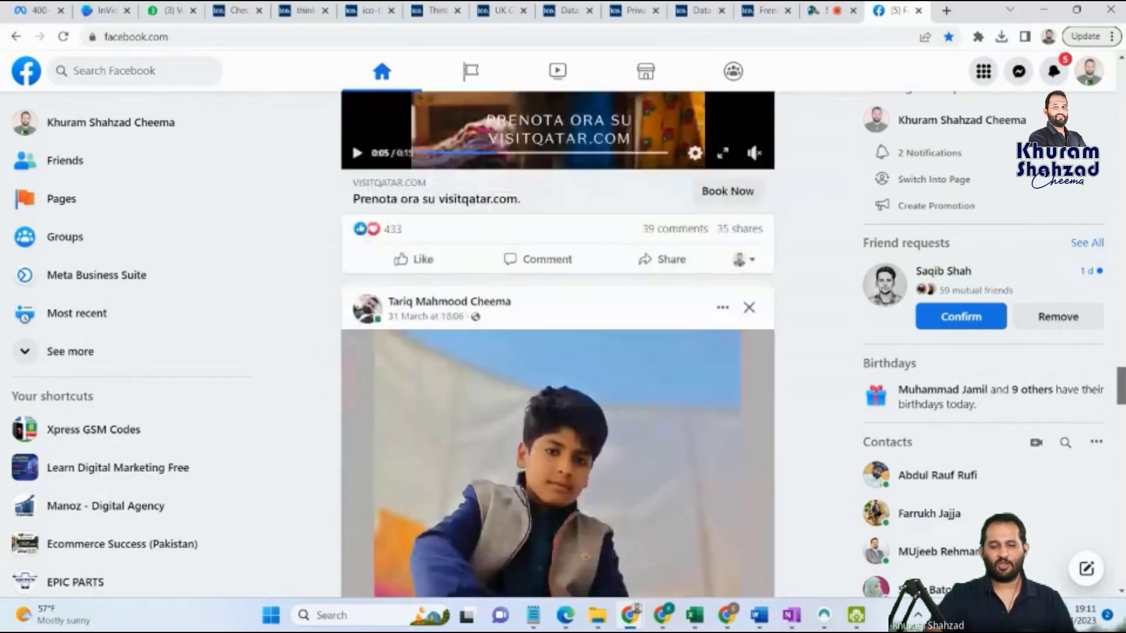
scroll(558, 346, "down", 3)
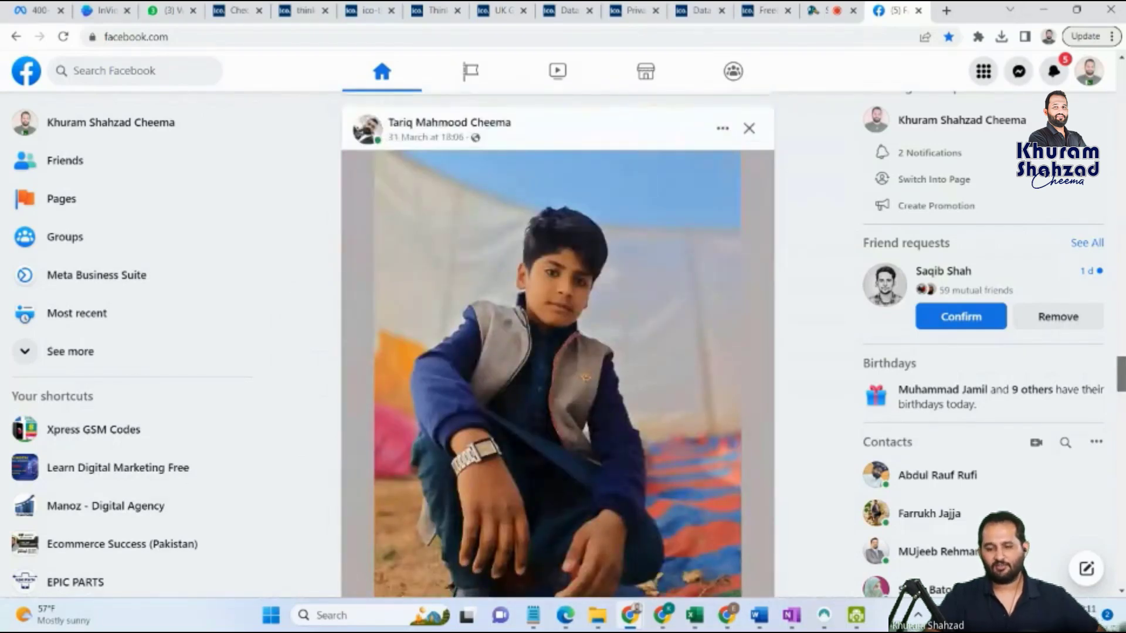
scroll(558, 346, "down", 6)
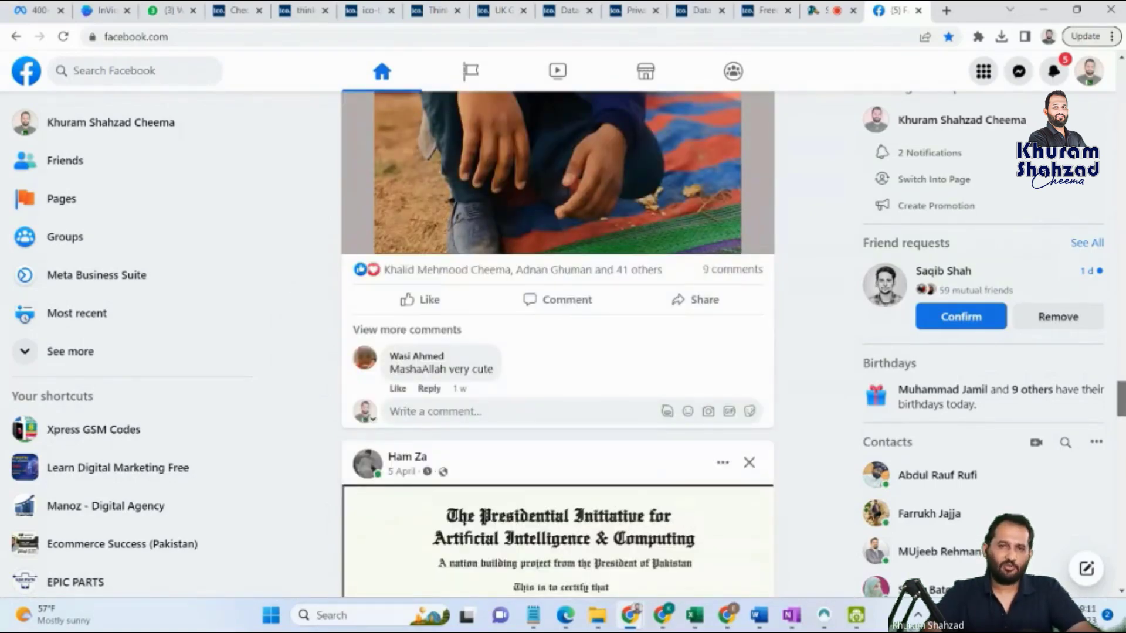
scroll(557, 346, "down", 4)
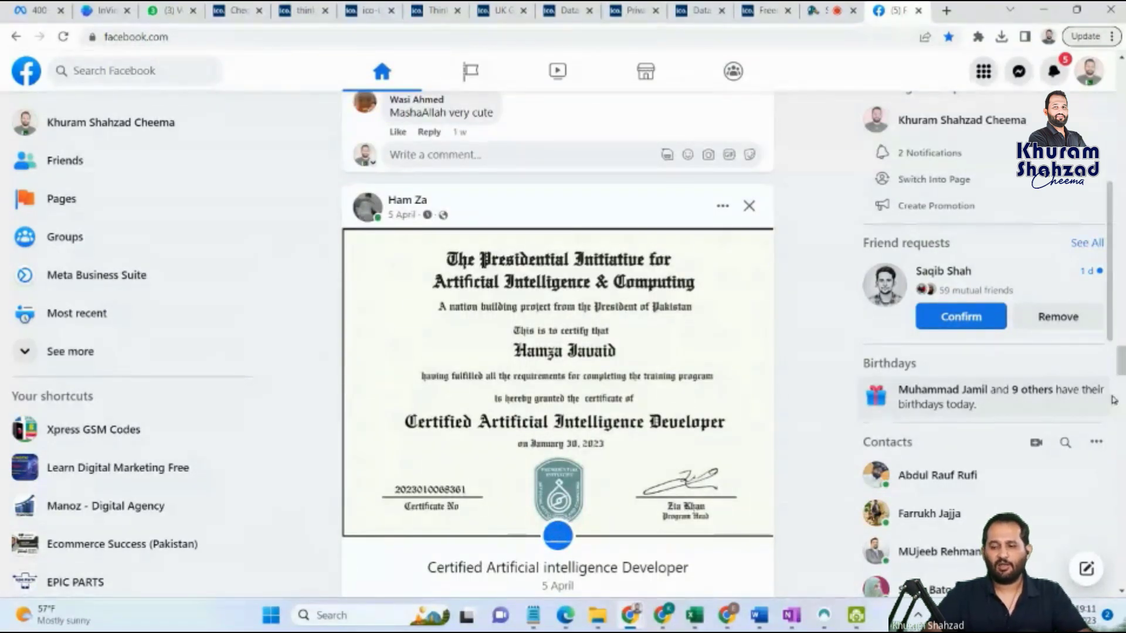
scroll(558, 352, "down", 10)
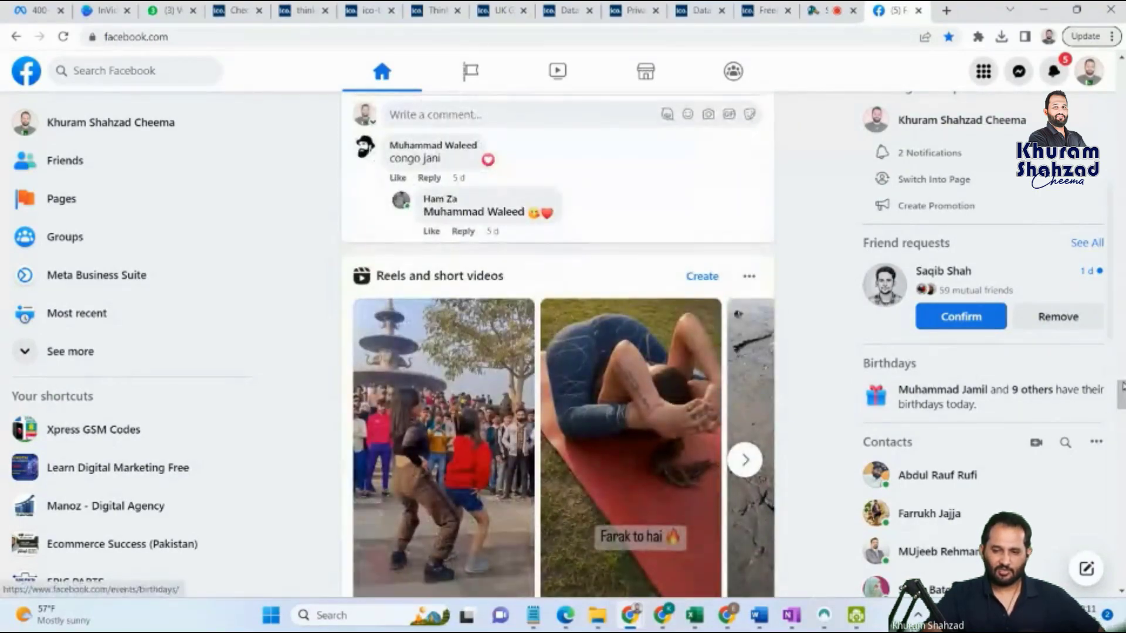
scroll(499, 437, "down", 9)
scroll(547, 297, "down", 11)
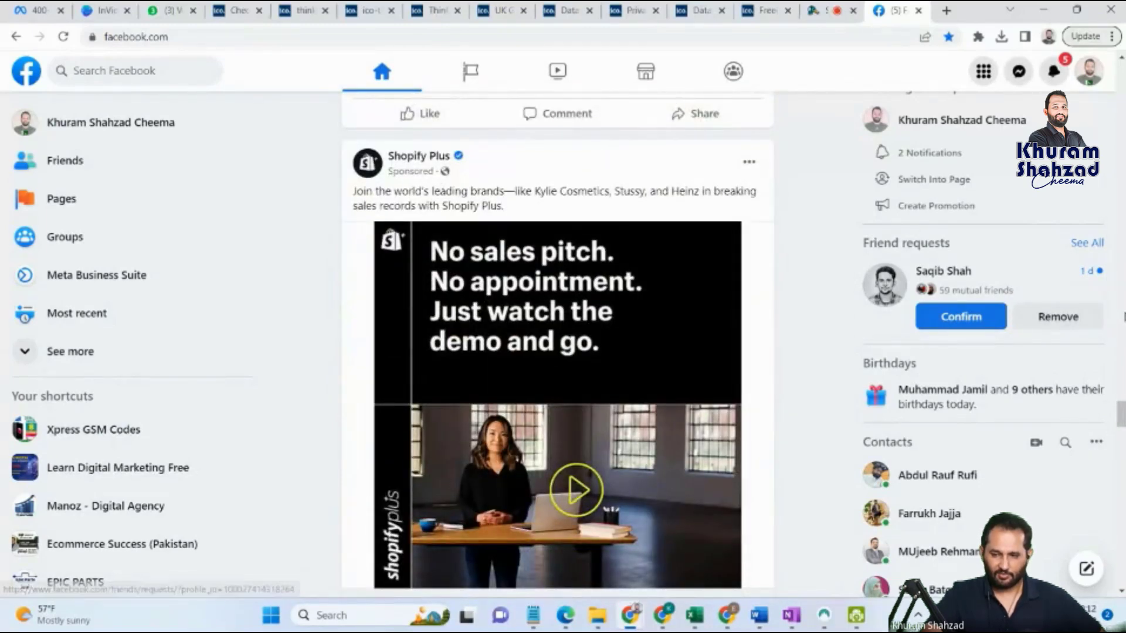
scroll(443, 189, "down", 3)
Step: Find the sponsored Marketing01 video ad in the feed and view its ad options, leaving them unchanged
scroll(559, 343, "down", 16)
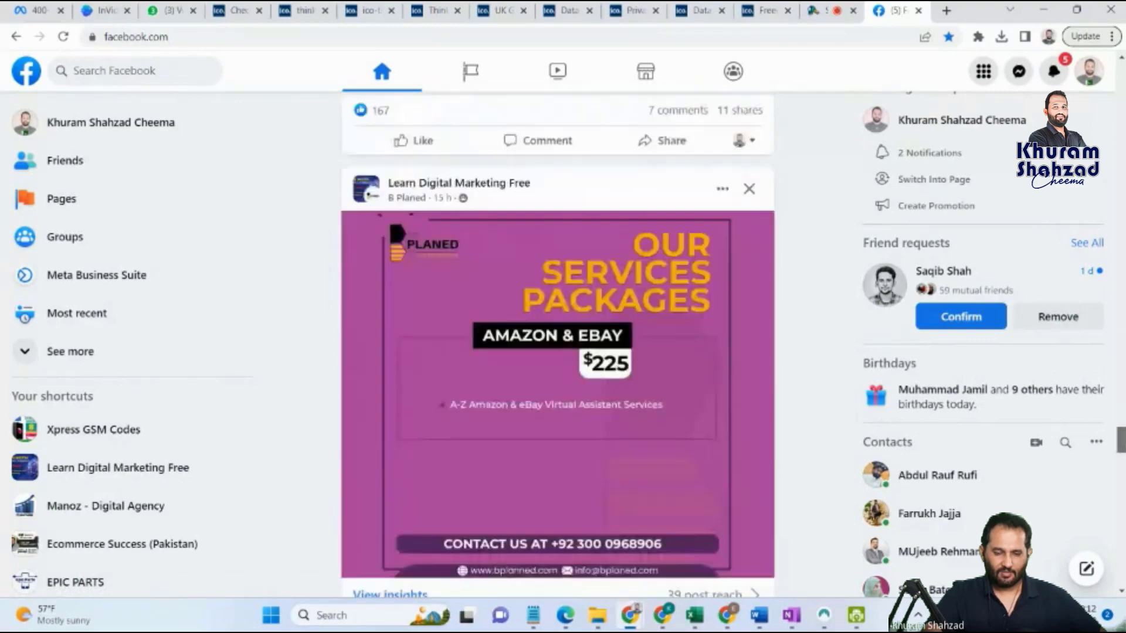
scroll(558, 343, "down", 12)
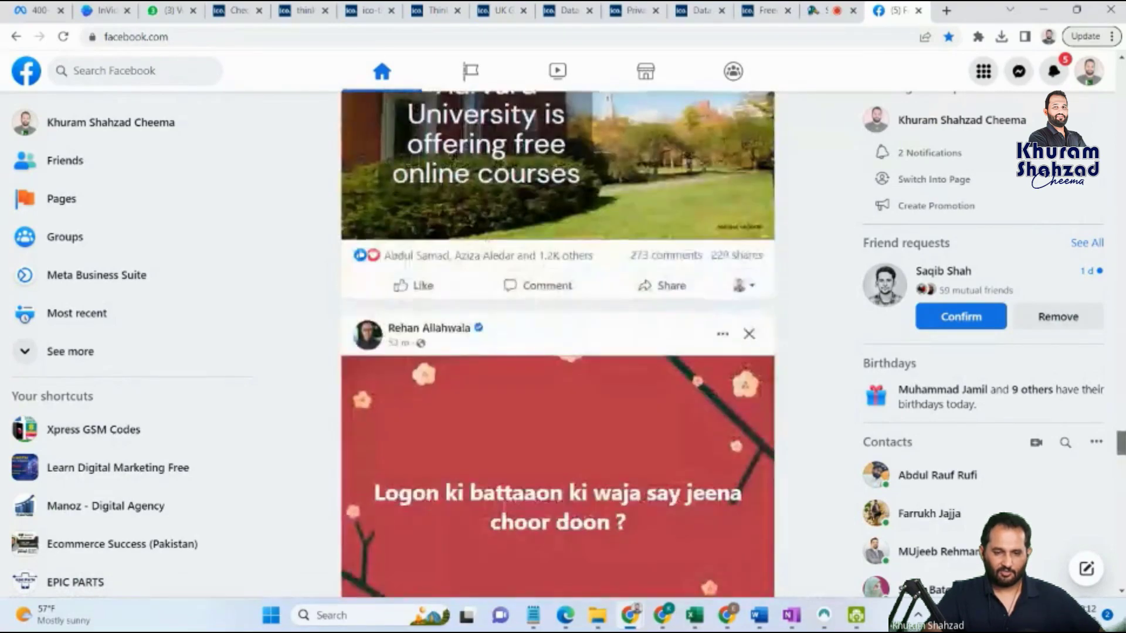
scroll(558, 344, "down", 14)
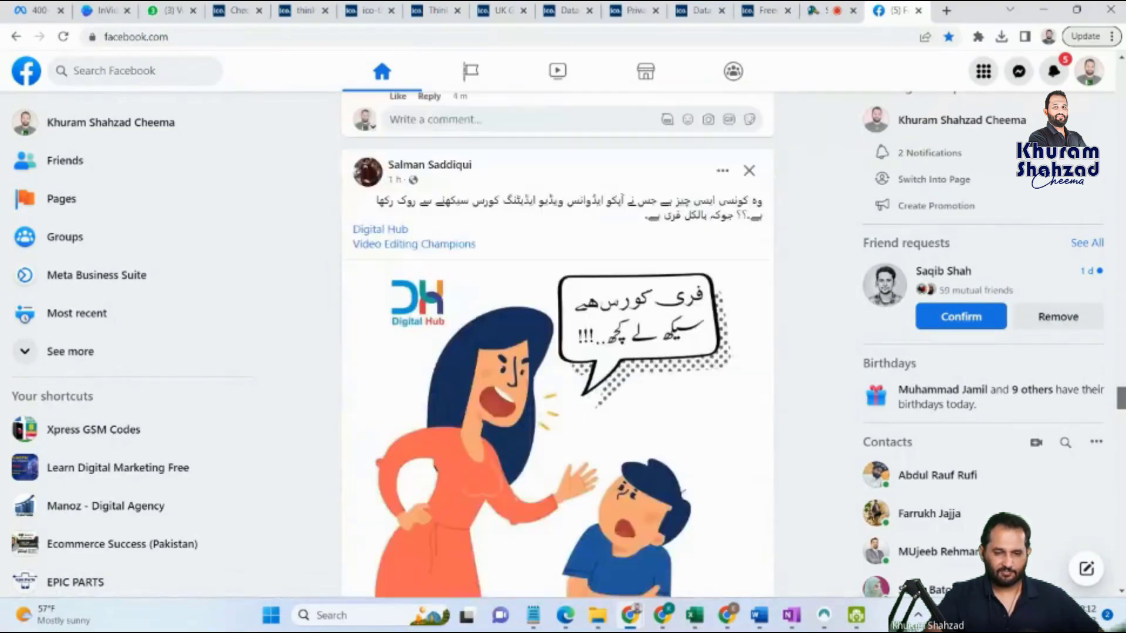
scroll(641, 482, "down", 4)
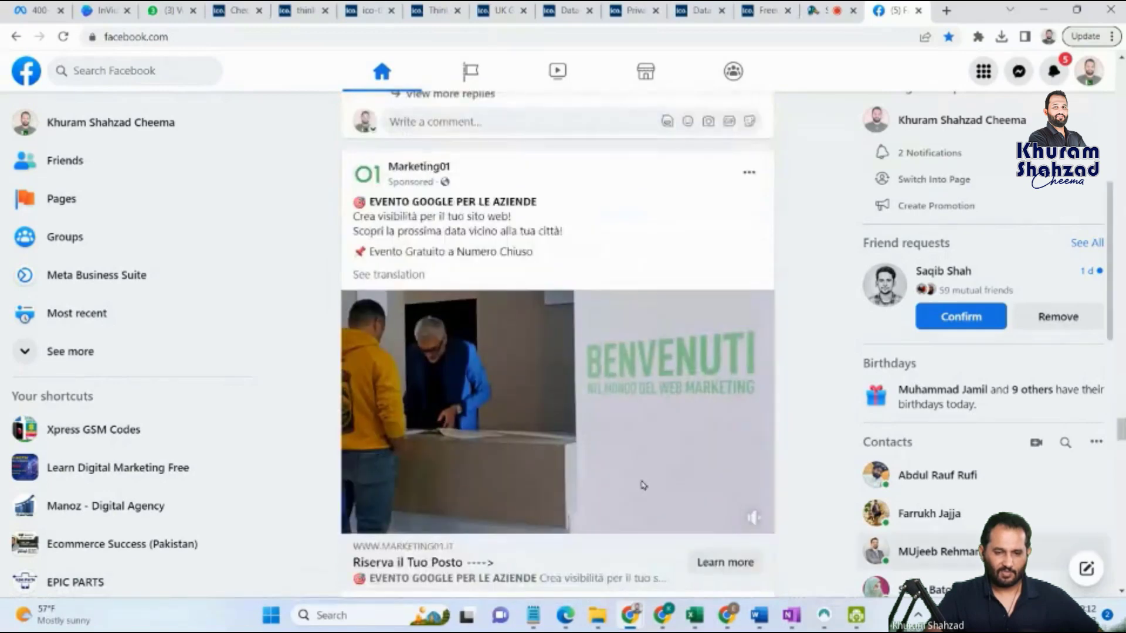
mouse_move(452, 173)
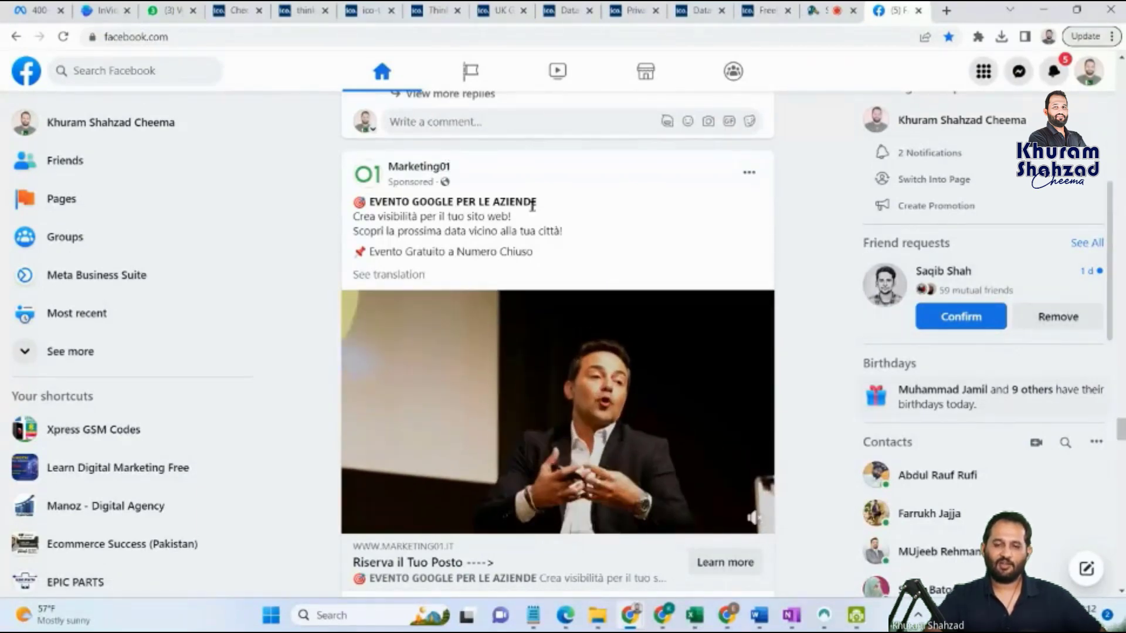
left_click(748, 173)
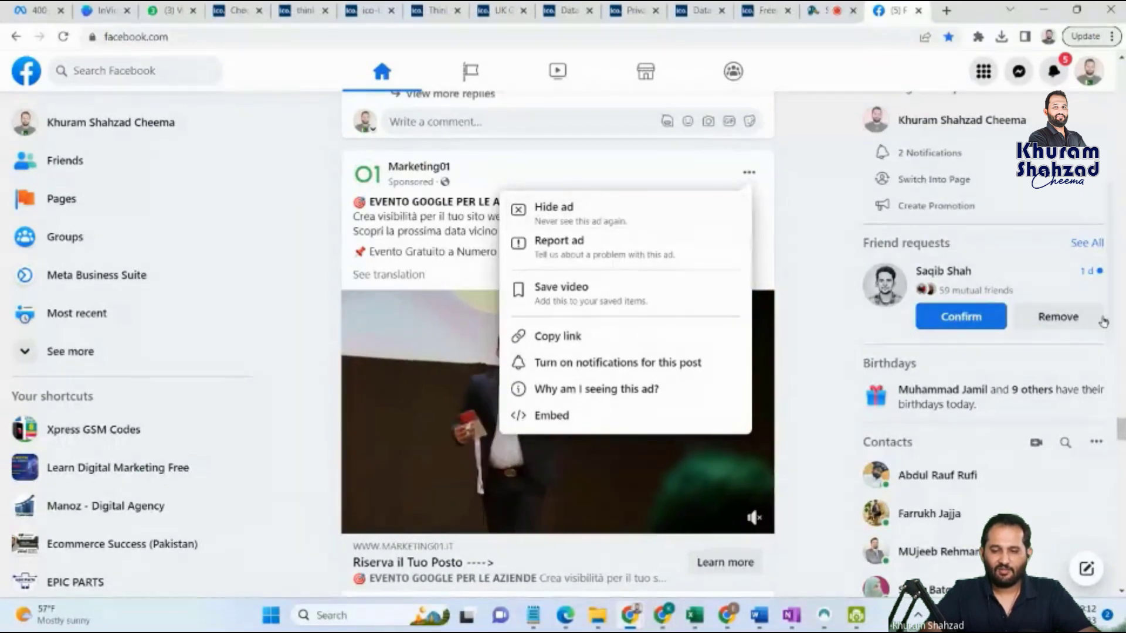
left_click(809, 202)
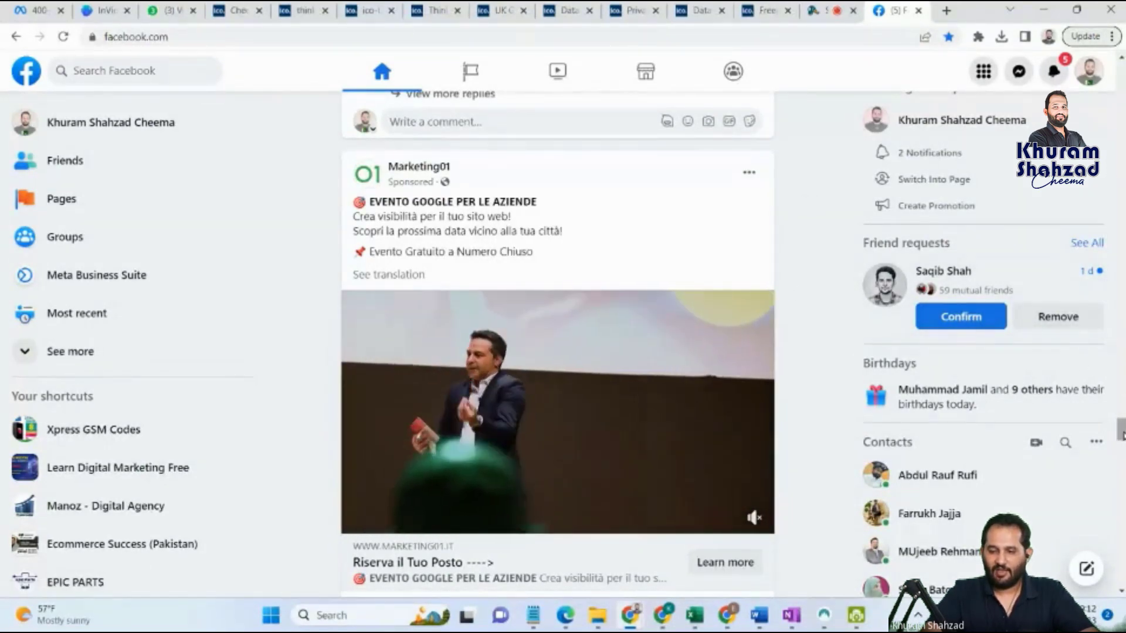
Step: Examine the sponsored Marketing01 ad's headline, website link and call-to-action alongside the ordinary posts around it in the news feed
scroll(1121, 431, "down", 2)
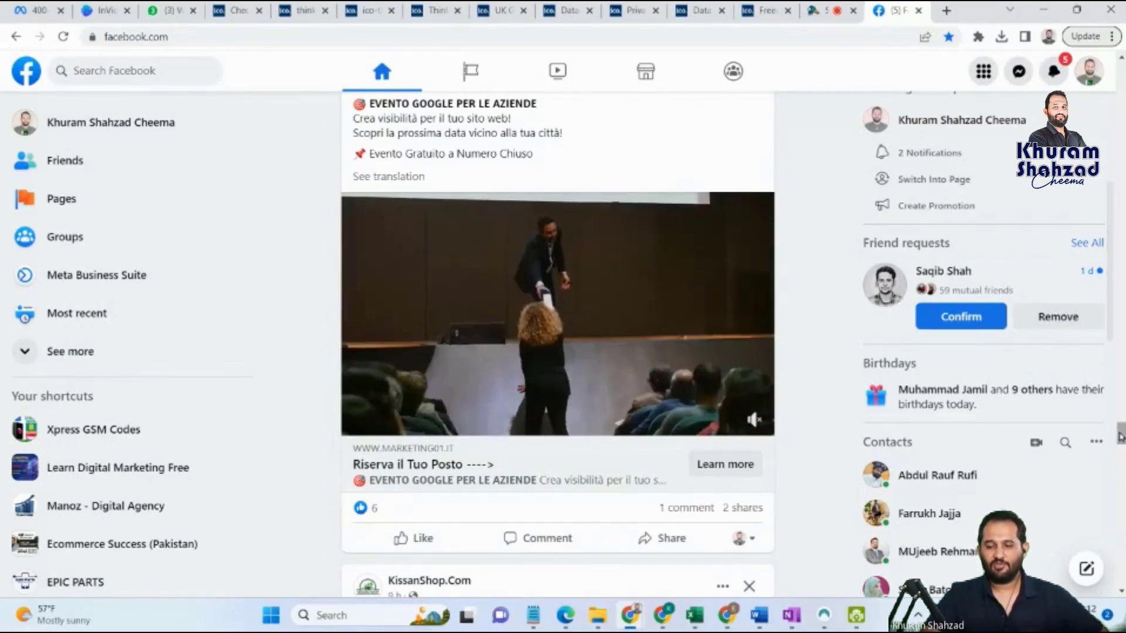
scroll(1122, 429, "up", 3)
scroll(1121, 429, "up", 3)
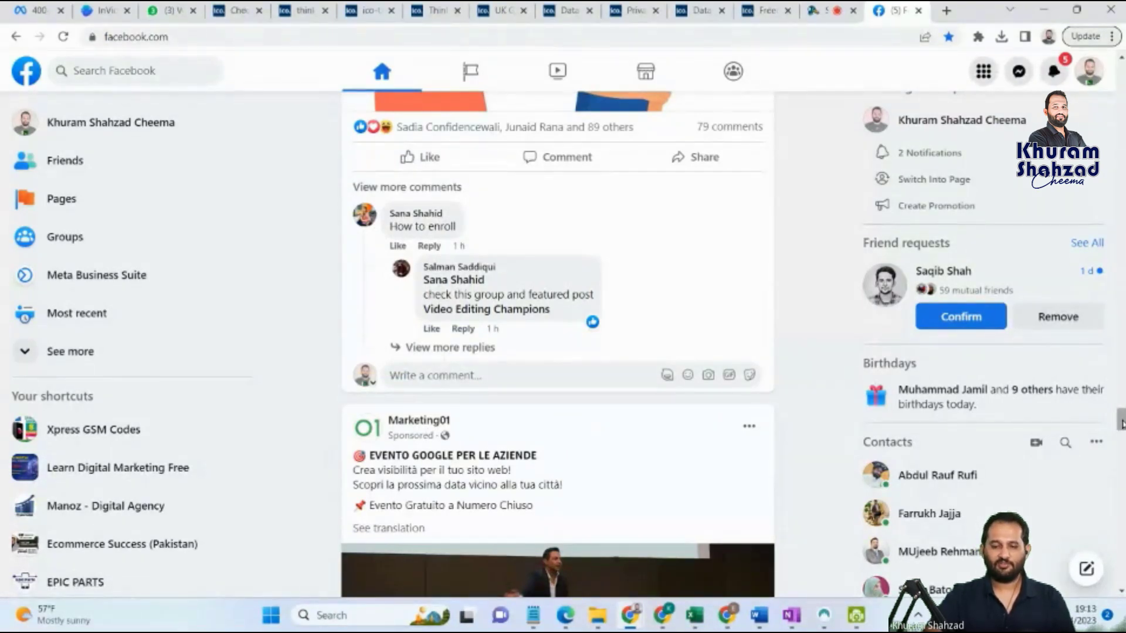
scroll(1121, 423, "down", 5)
scroll(1121, 424, "down", 6)
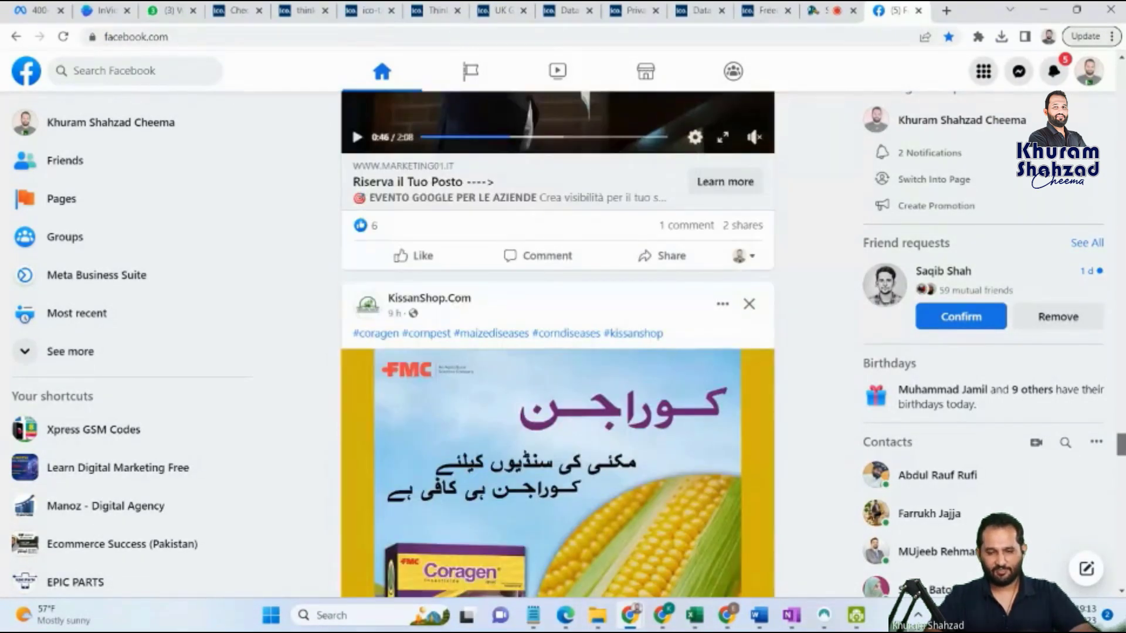
Step: Look further down the feed past the KissanShop.Com and Harvard course posts for the sponsored Sella POS ad, and examine its creative
scroll(1121, 424, "down", 2)
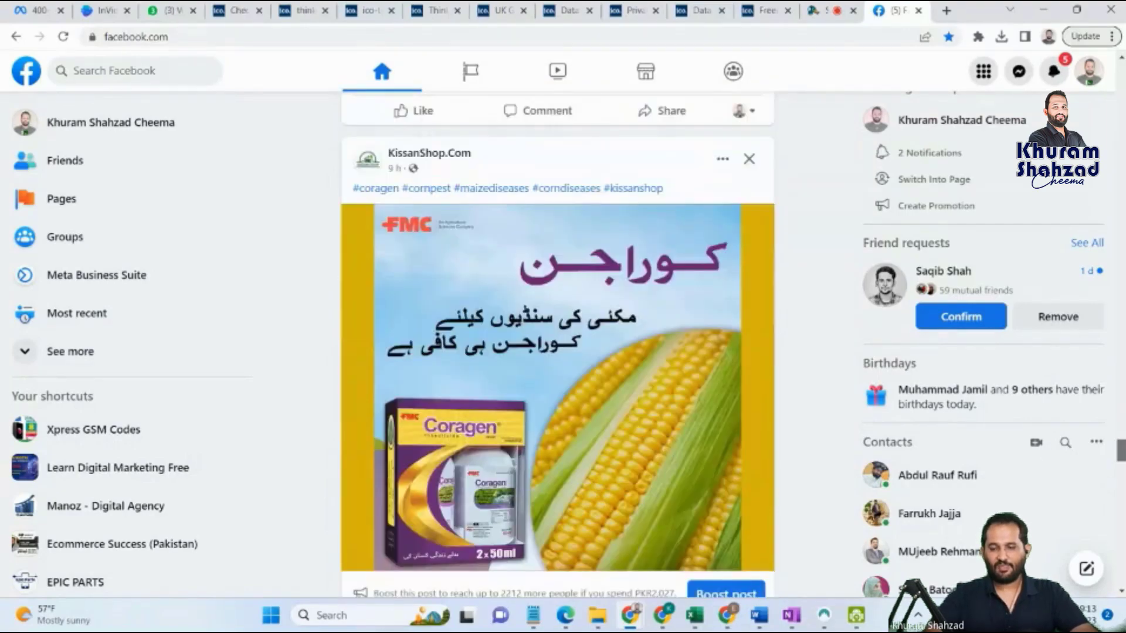
scroll(558, 344, "down", 3)
scroll(558, 344, "down", 5)
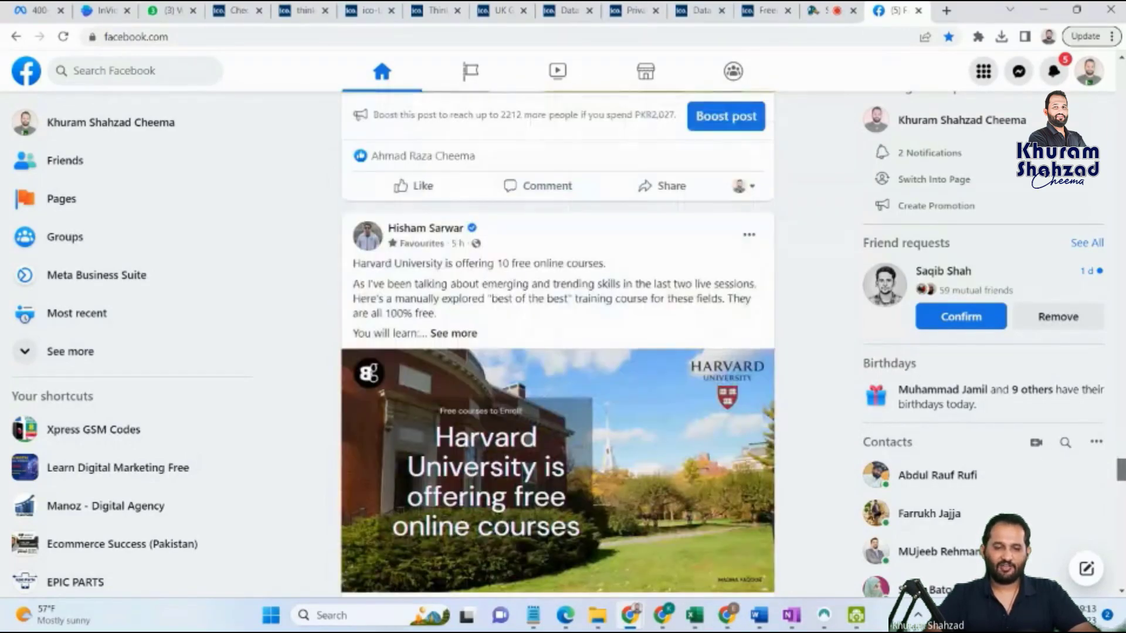
scroll(558, 343, "down", 4)
scroll(558, 344, "down", 5)
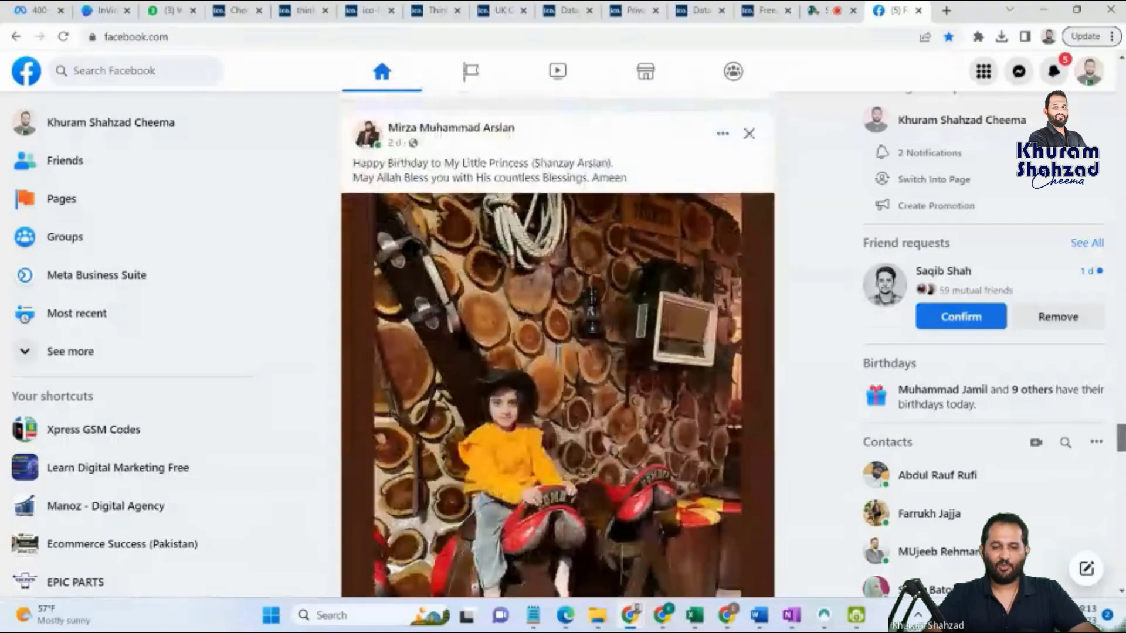
scroll(557, 344, "down", 12)
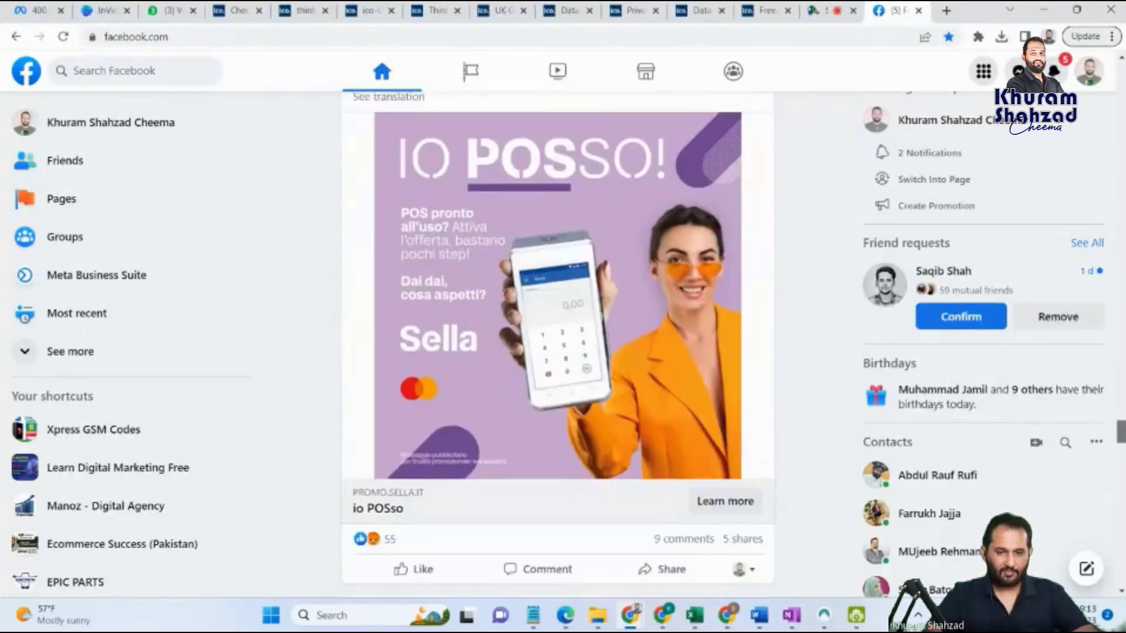
Step: Browse the remaining feed posts and return to the stories at the start of the news feed
scroll(558, 344, "down", 8)
scroll(557, 344, "down", 10)
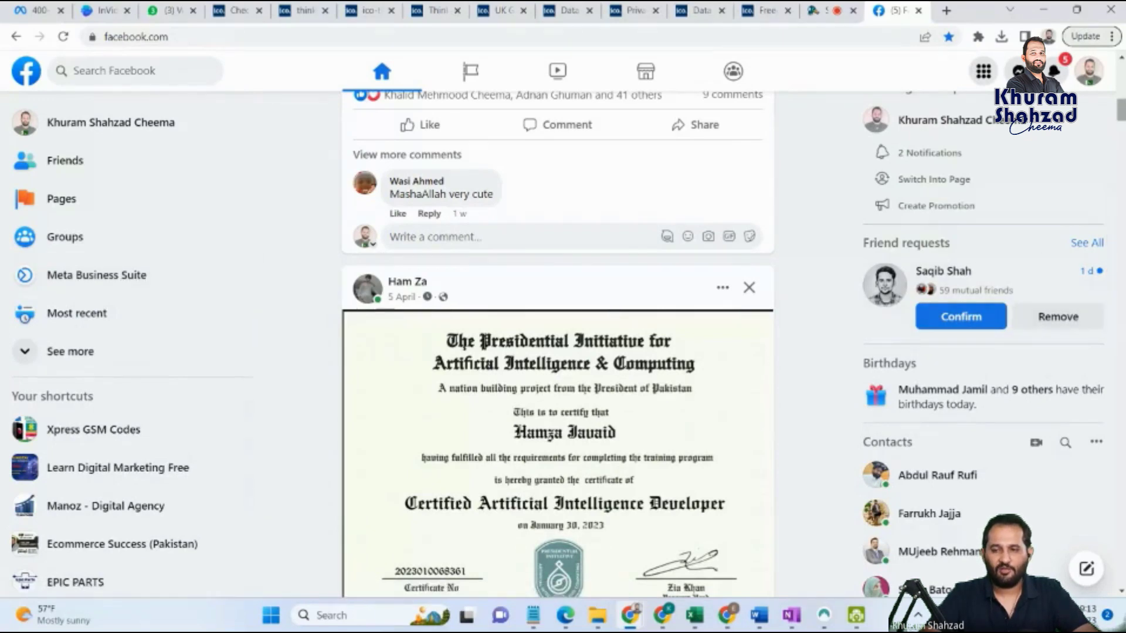
left_click_drag(1120, 109, 1120, 76)
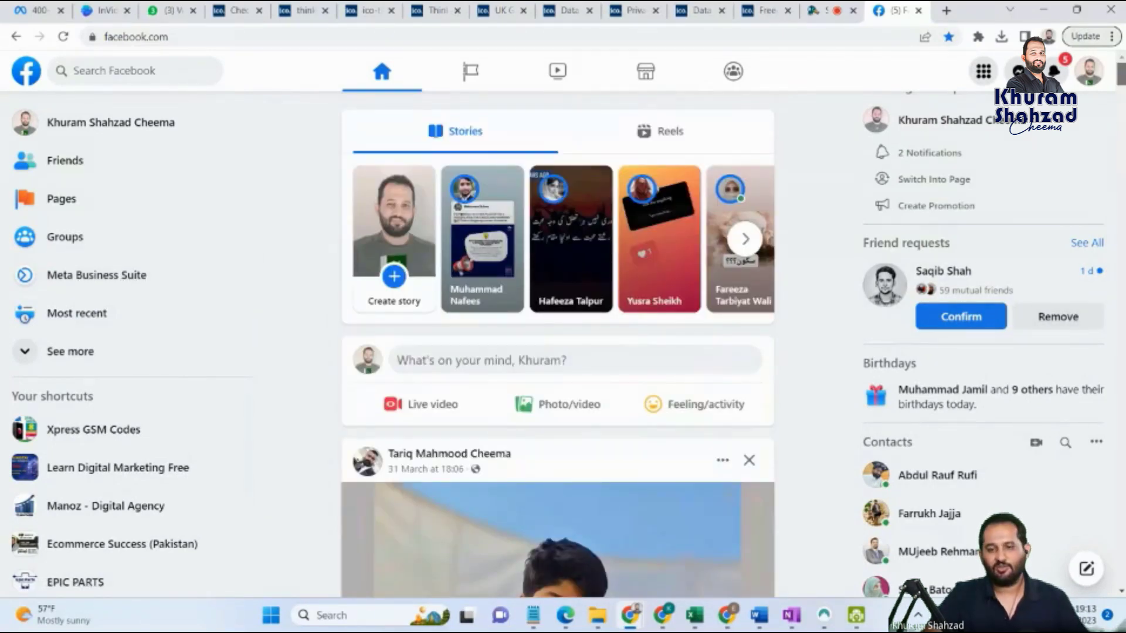
Step: Search Google in a new browser tab for Meta Business Suite and open its official product page
left_click(948, 10)
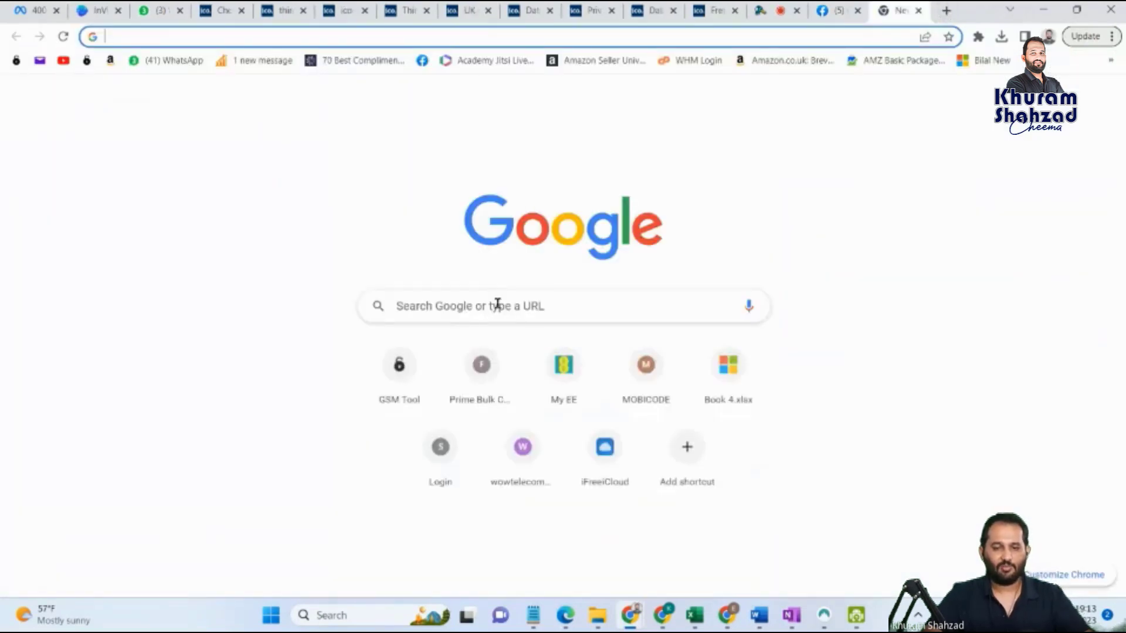
left_click(497, 304)
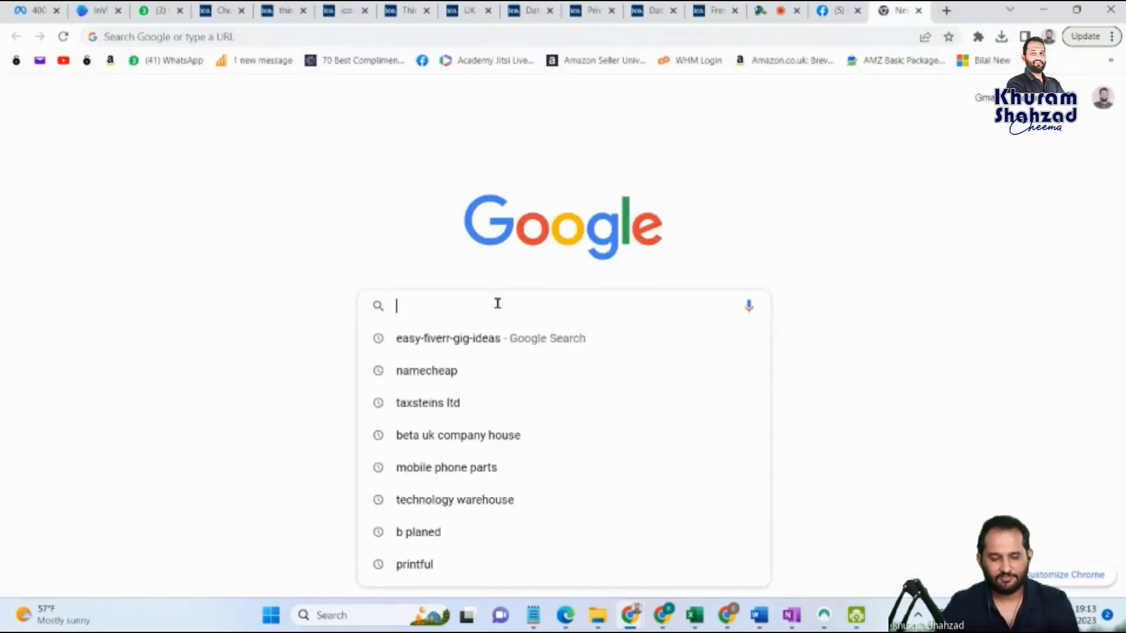
type("meta bu")
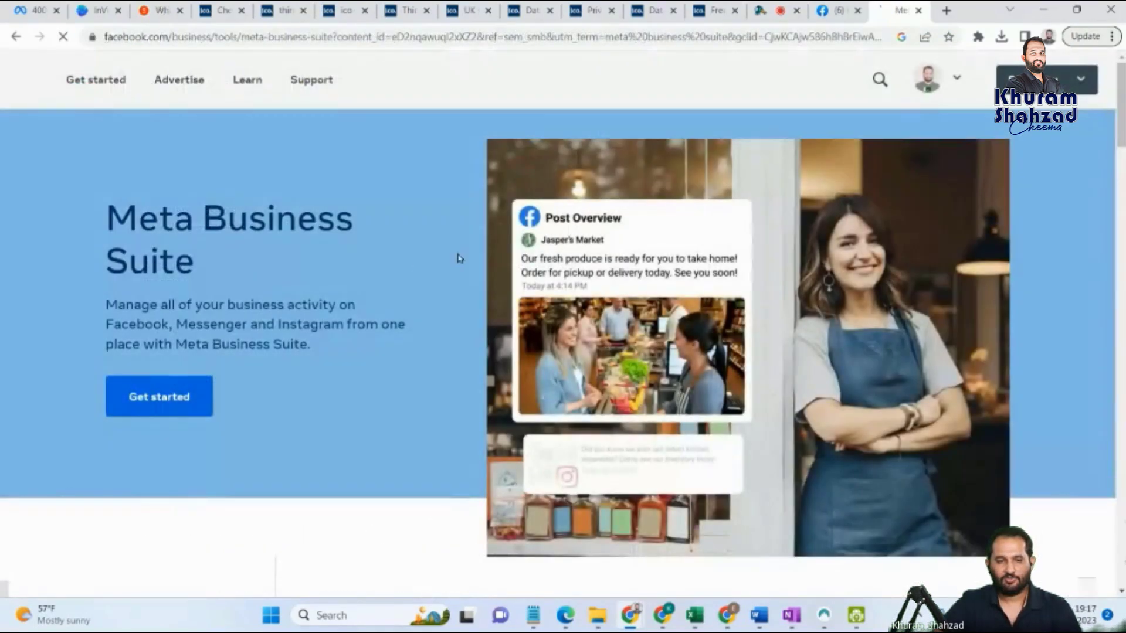
scroll(468, 108, "down", 1)
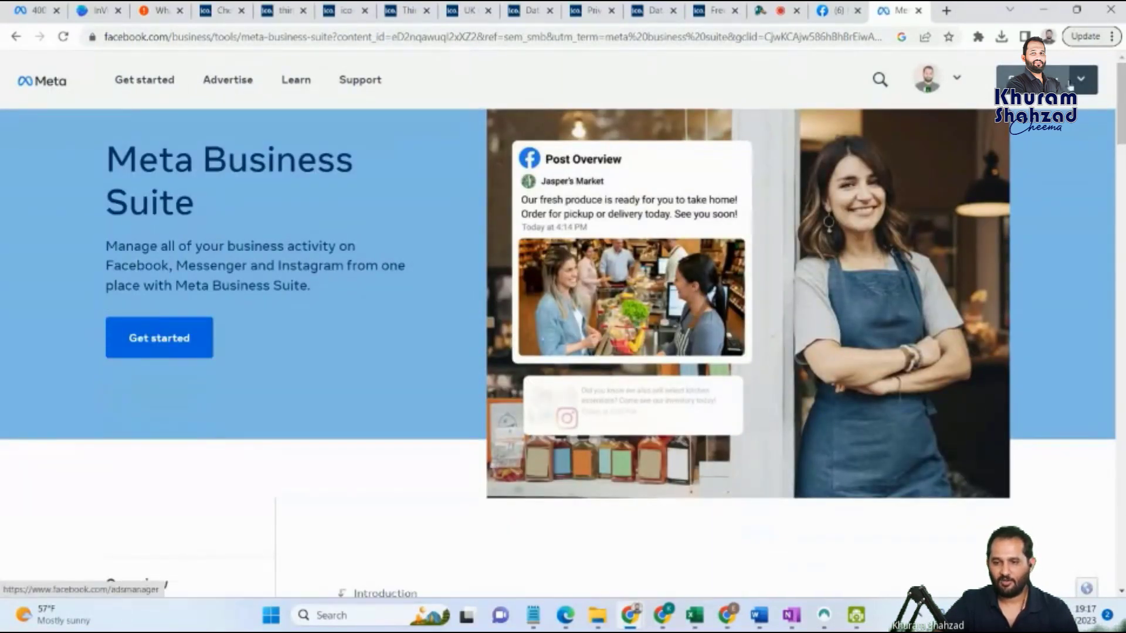
Step: Log the current Facebook account out of the Meta for Business website
left_click(959, 85)
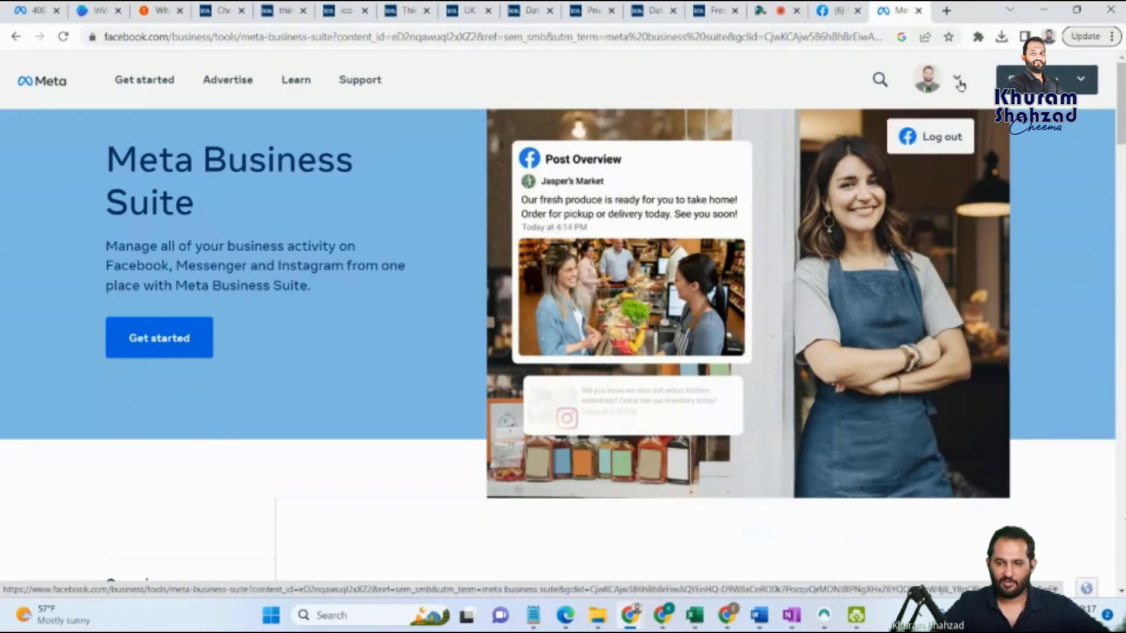
left_click(942, 139)
left_click(507, 370)
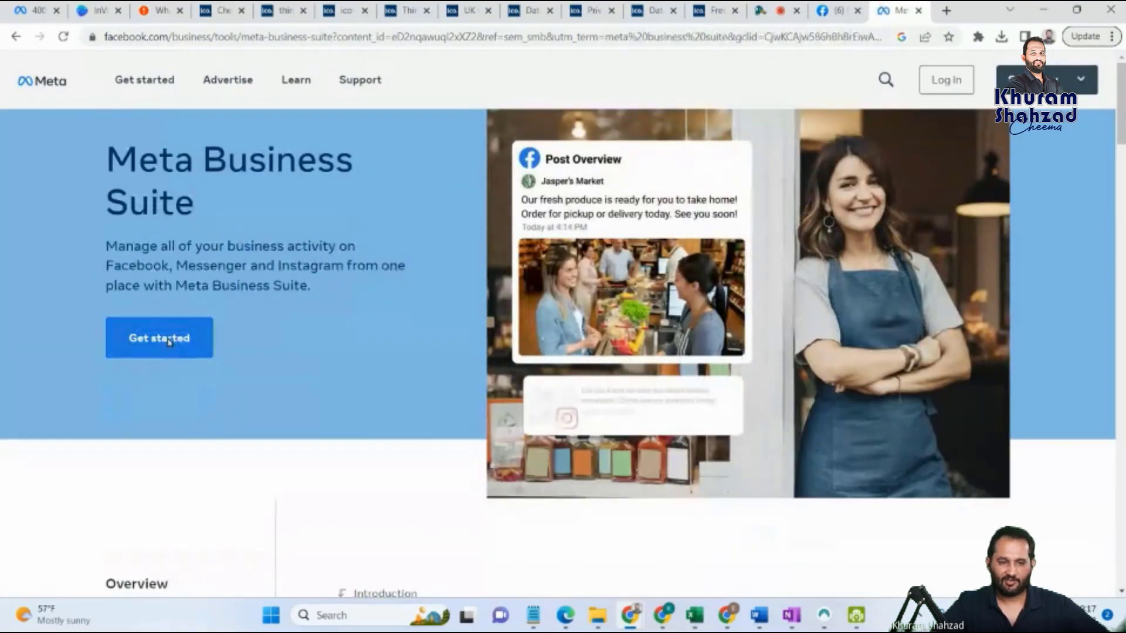
Step: Start Meta Business Suite from its product page and log in with Facebook using the saved account credentials
left_click(169, 342)
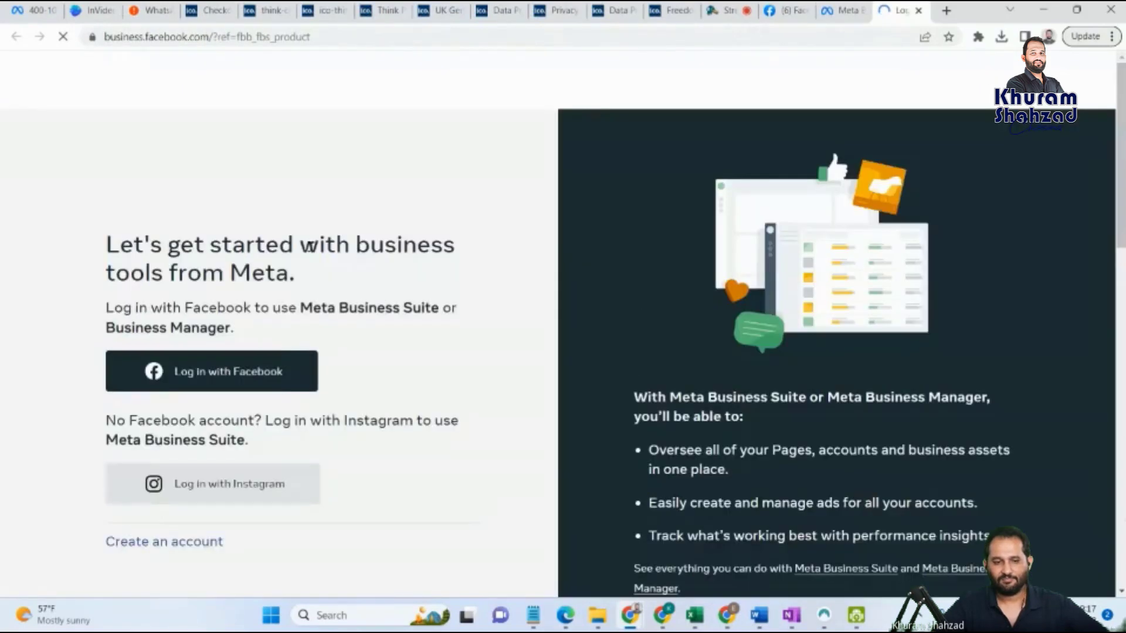
left_click(256, 377)
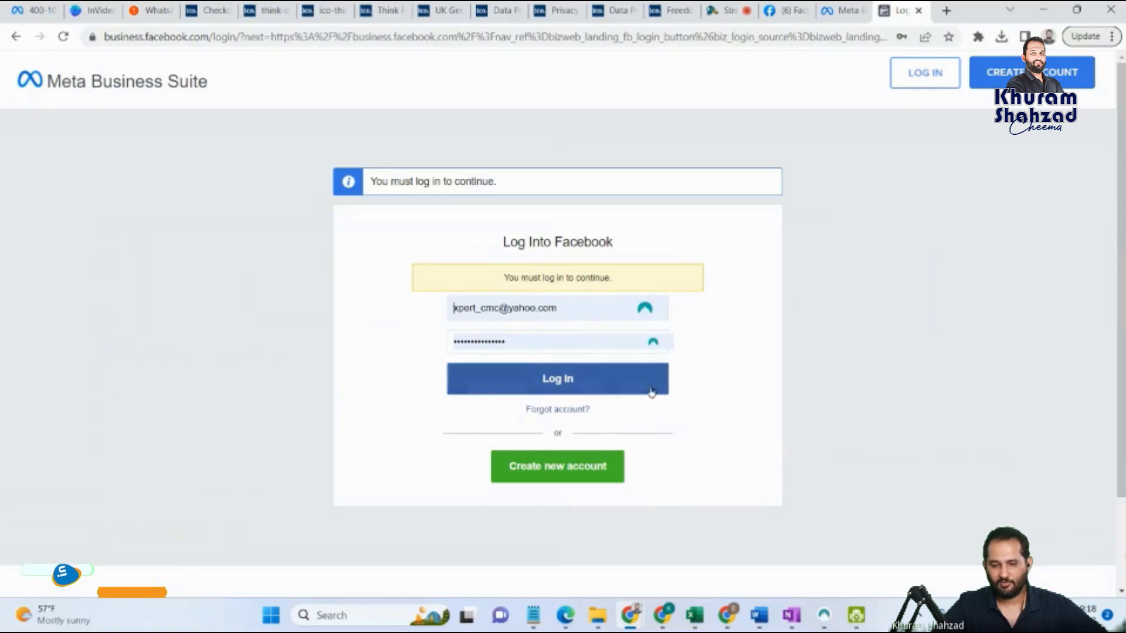
left_click(577, 381)
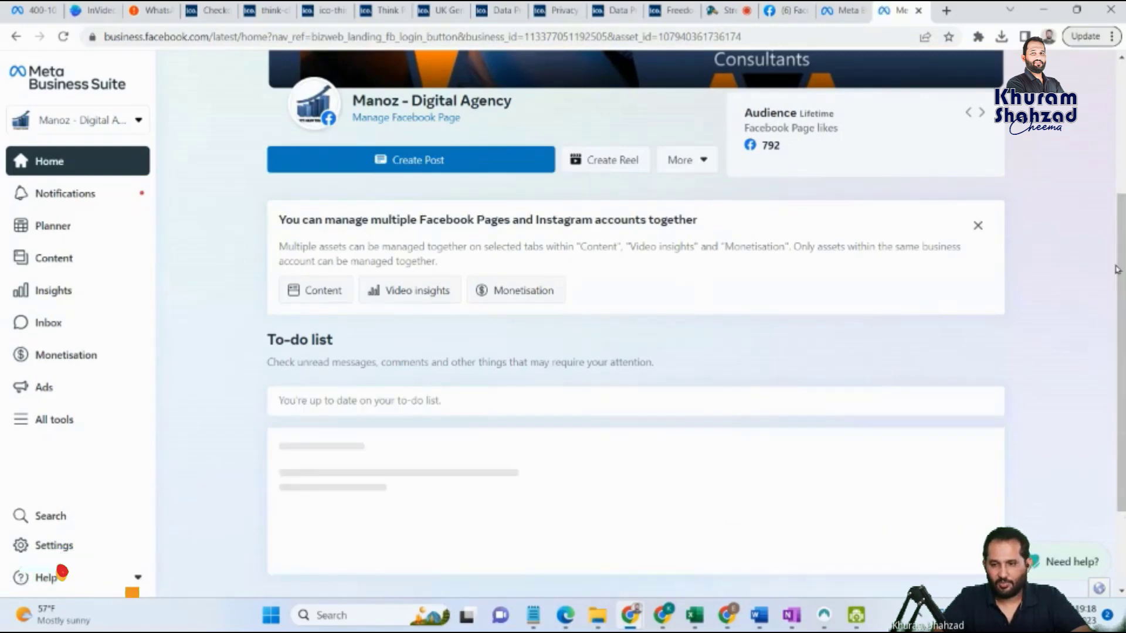
Step: Look over the Manoz - Digital Agency home page in Meta Business Suite, compare it with the product page, and close it
scroll(463, 138, "up", 2)
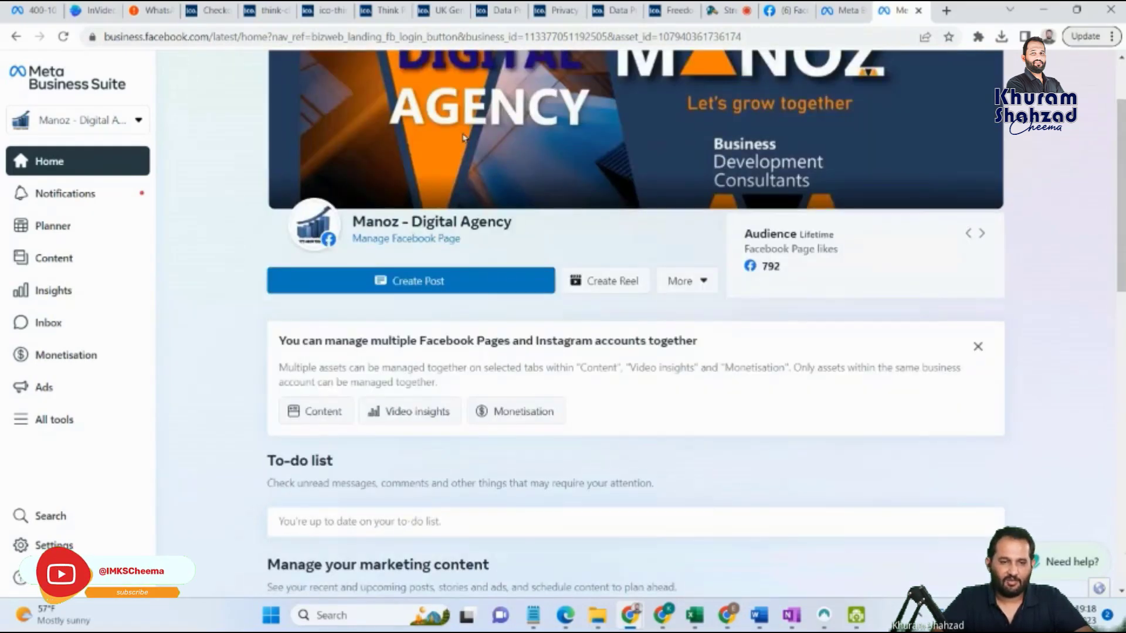
left_click(842, 8)
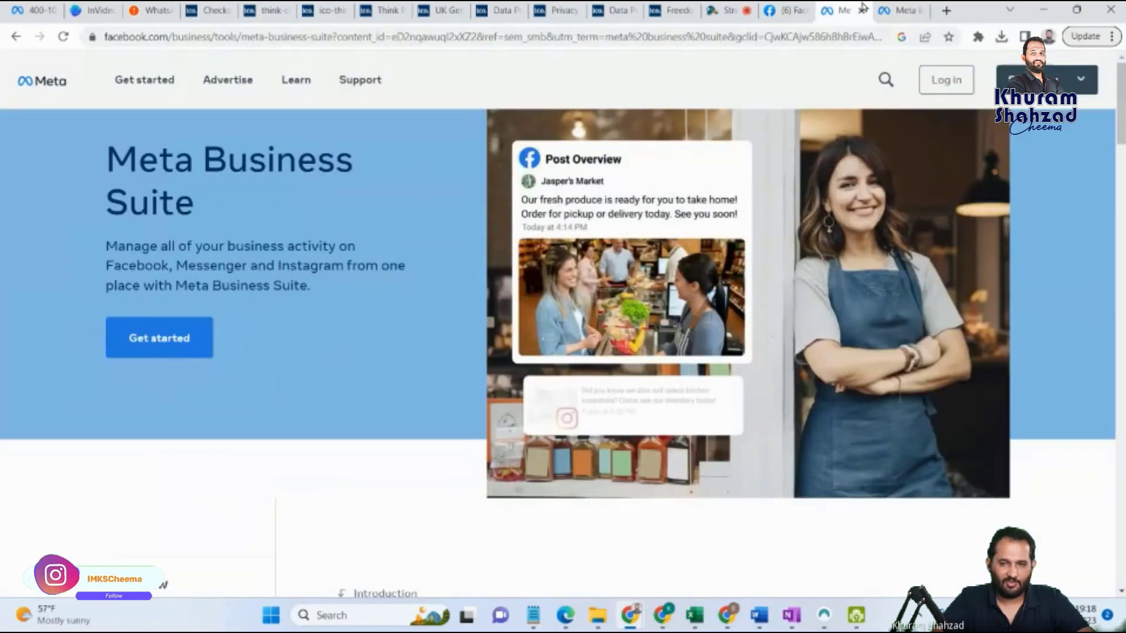
left_click(903, 10)
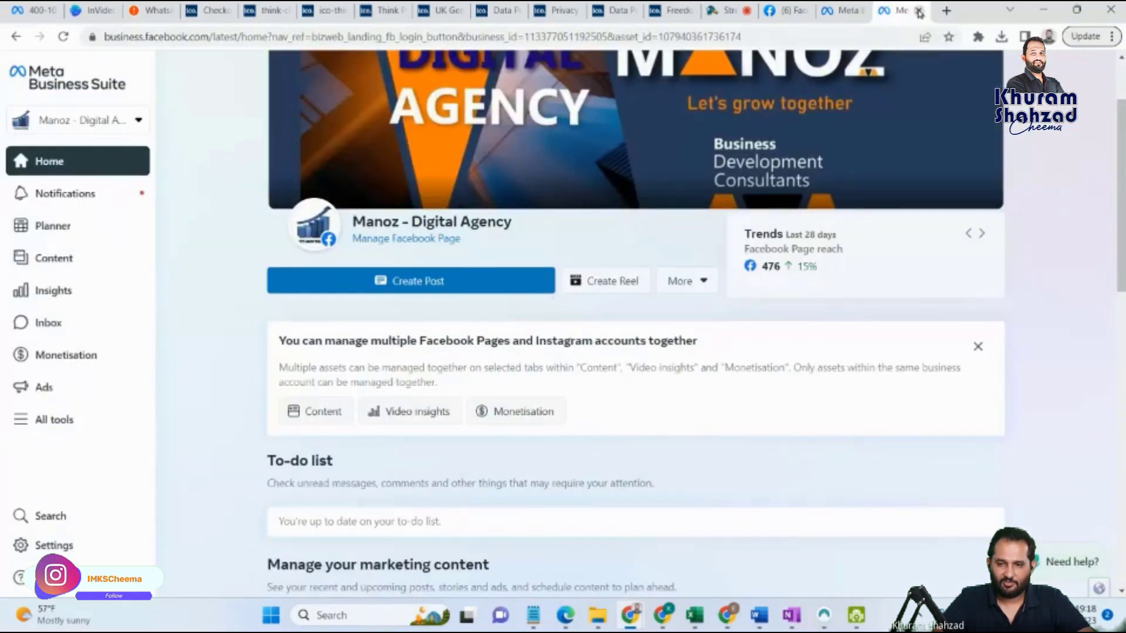
left_click(919, 13)
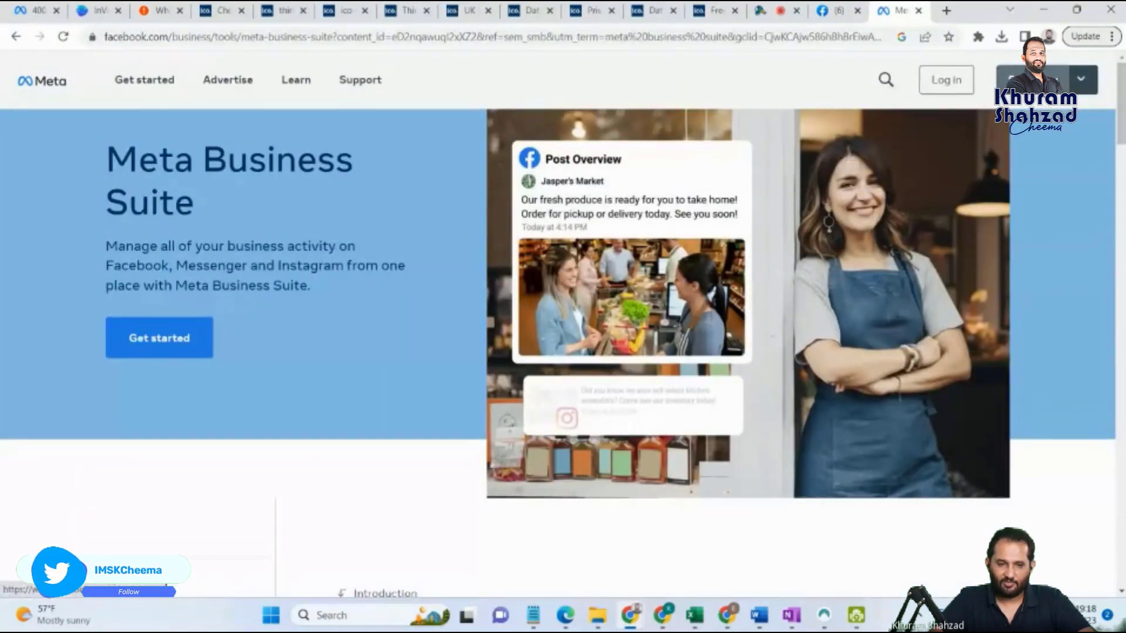
Step: Open Ads Manager from the Meta product page, view its Campaigns overview, and close it to return to the Facebook feed
left_click(1033, 81)
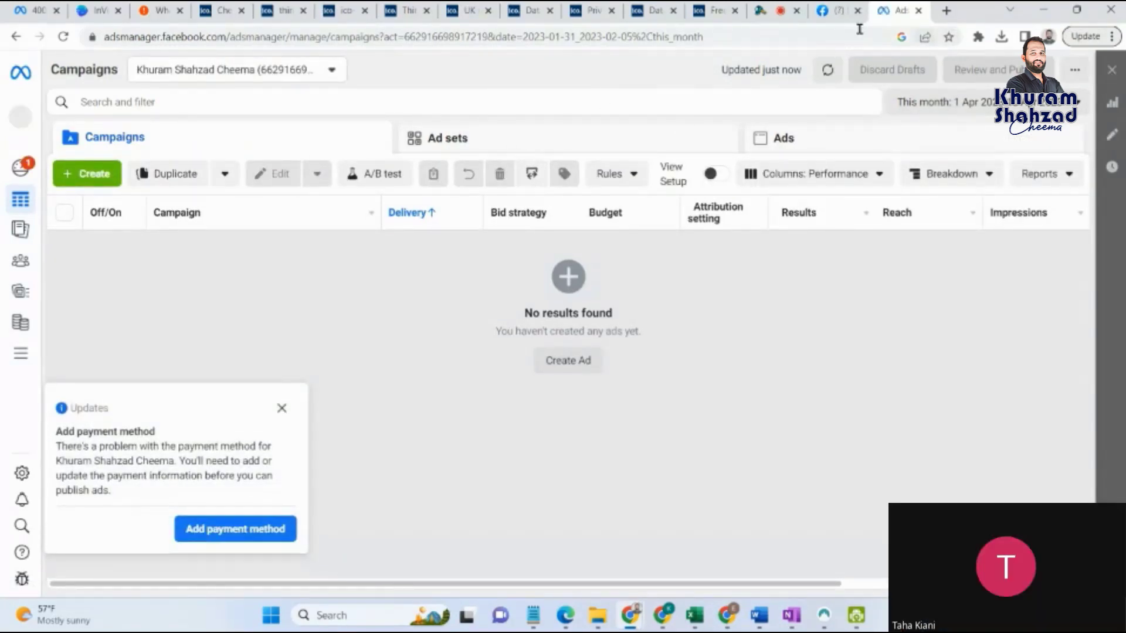
left_click(844, 11)
left_click(893, 5)
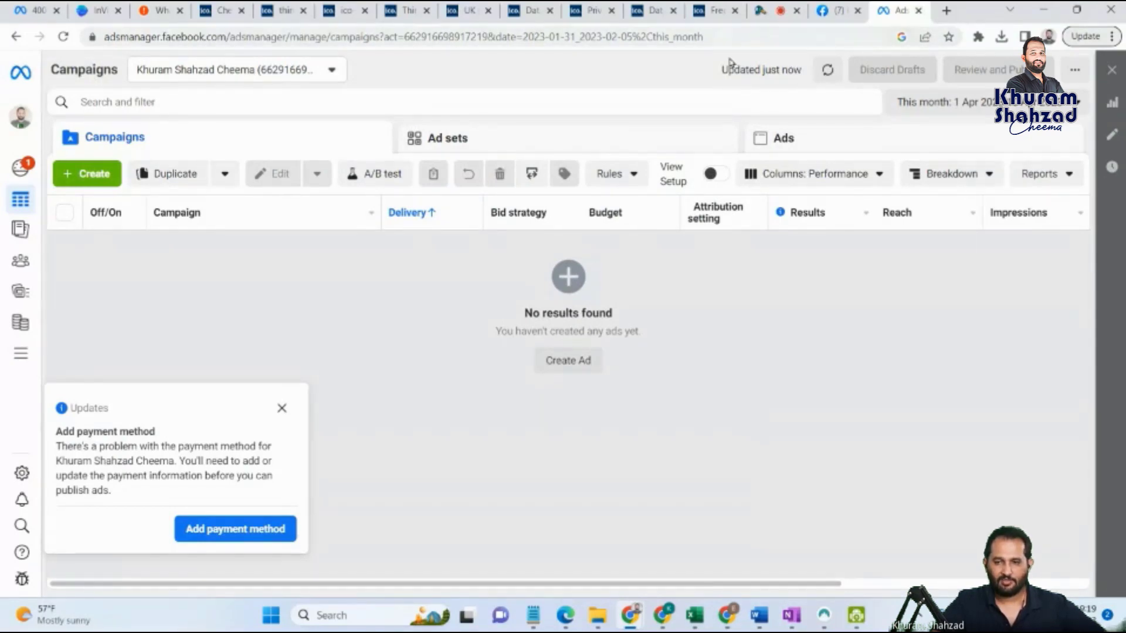
left_click(918, 11)
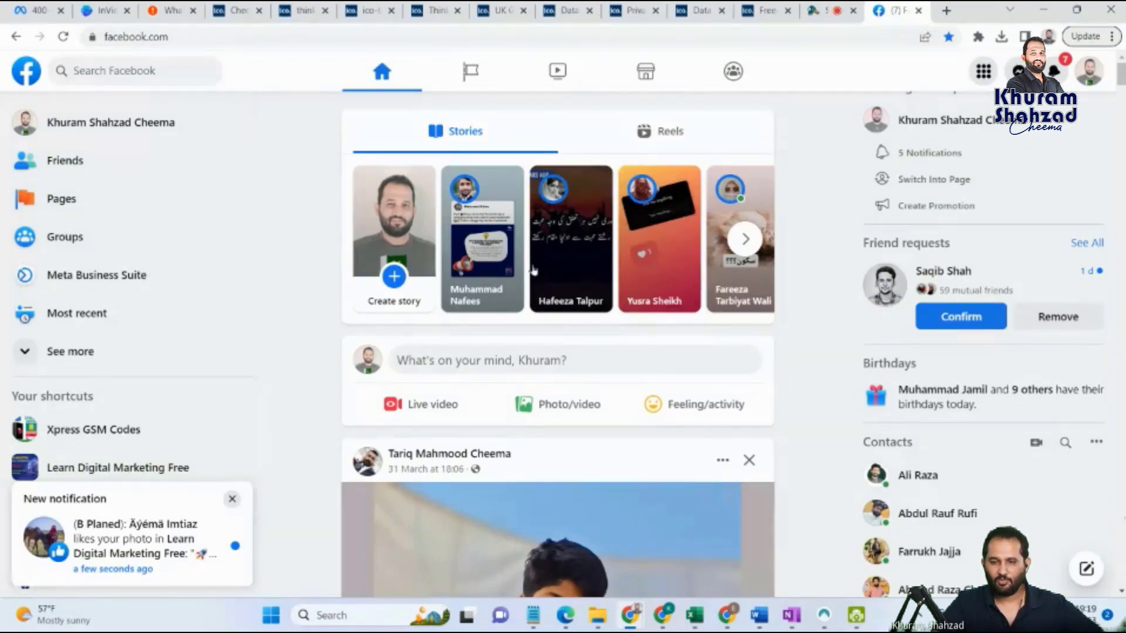
Step: Open Meta Business Suite from the Facebook home page and go to the settings of the Manoz Let's Grow Together business account
left_click(126, 274)
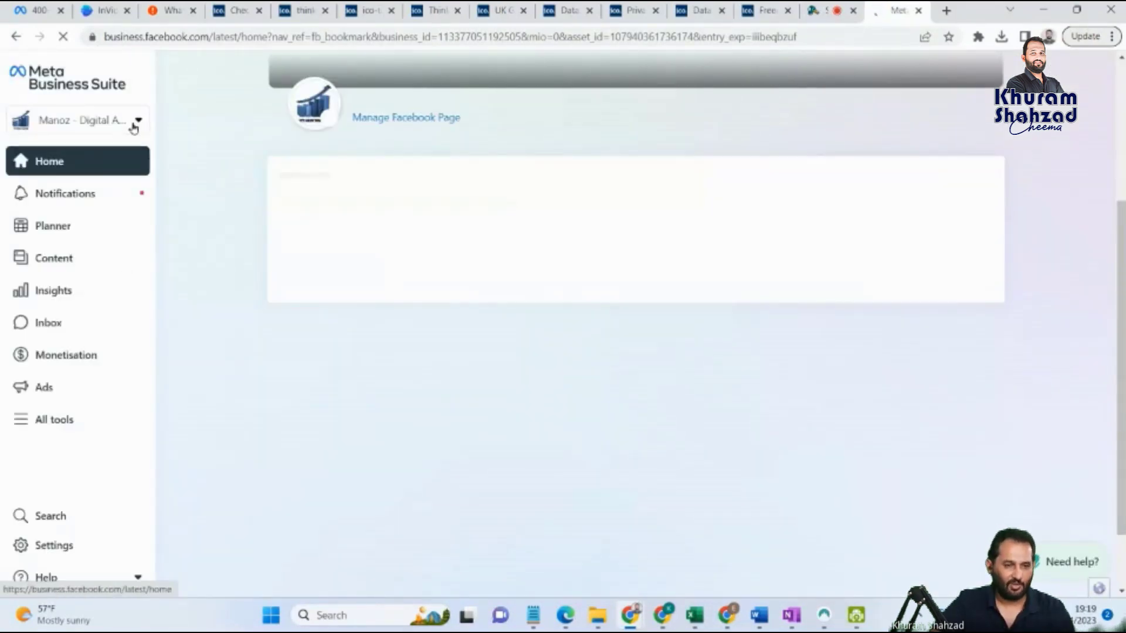
left_click(139, 122)
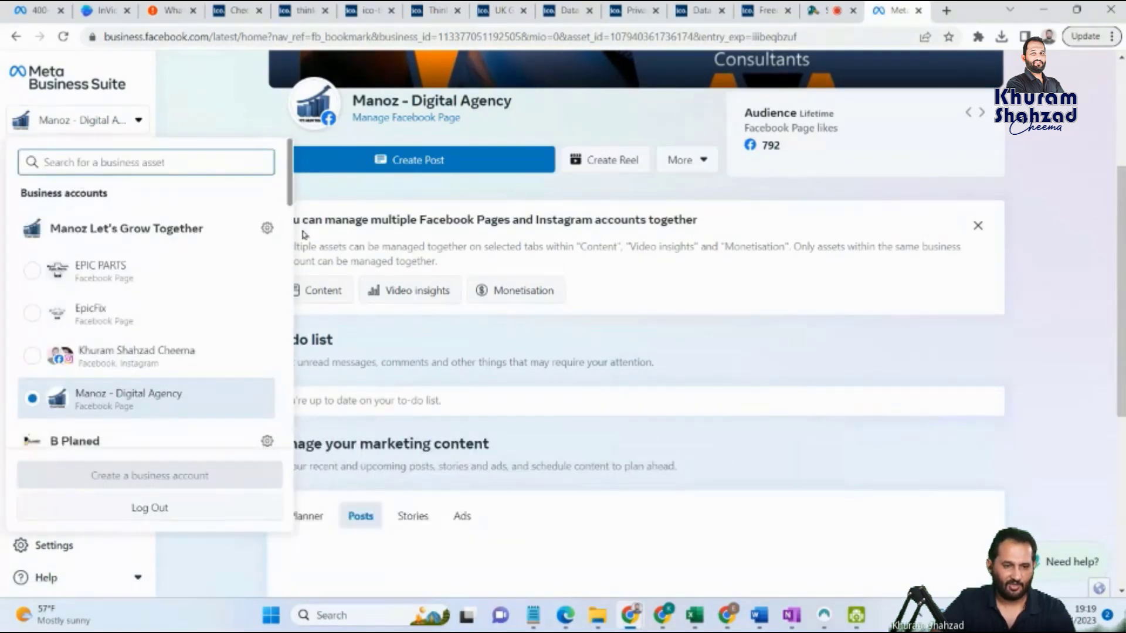
left_click(267, 229)
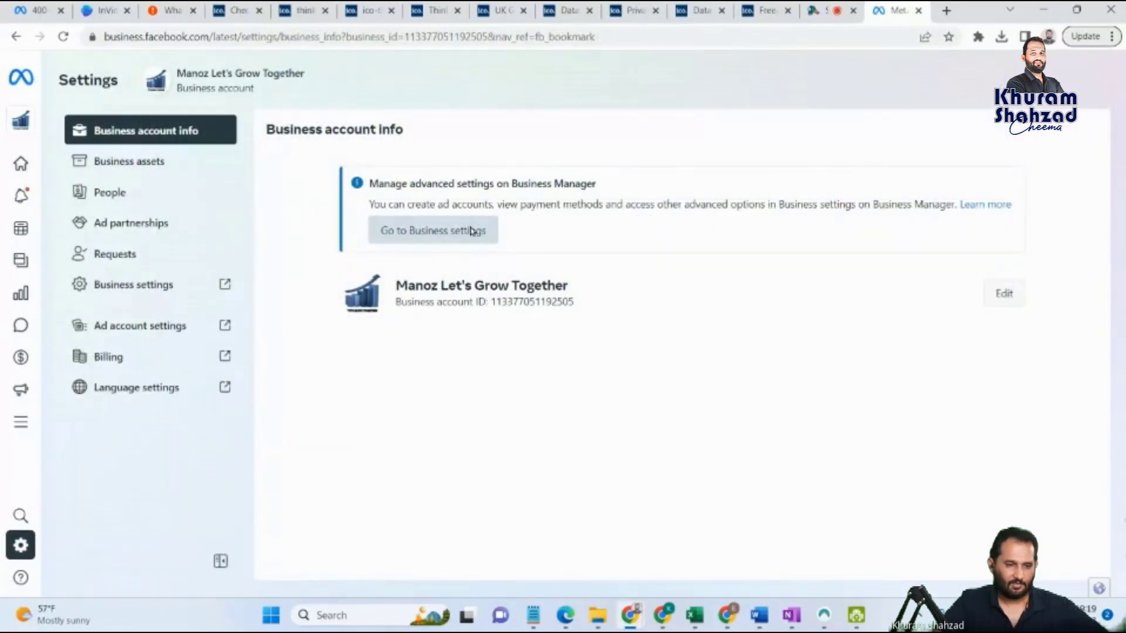
Step: Open the advanced Business settings in Business Manager and review the business details and the list of available business accounts
left_click(471, 231)
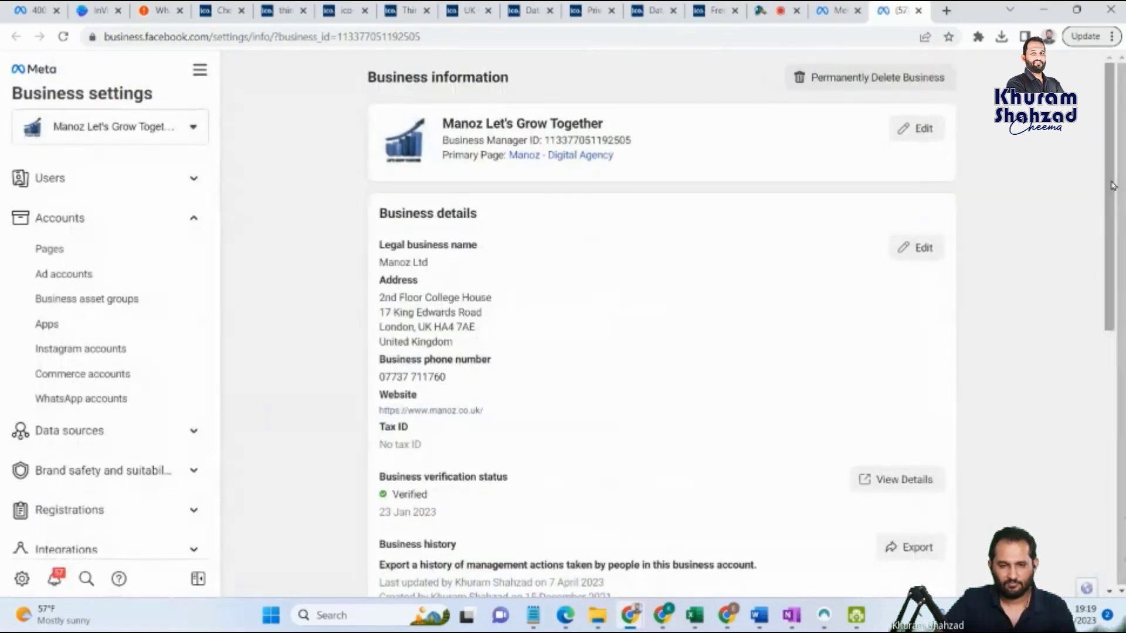
left_click_drag(1115, 186, 1116, 249)
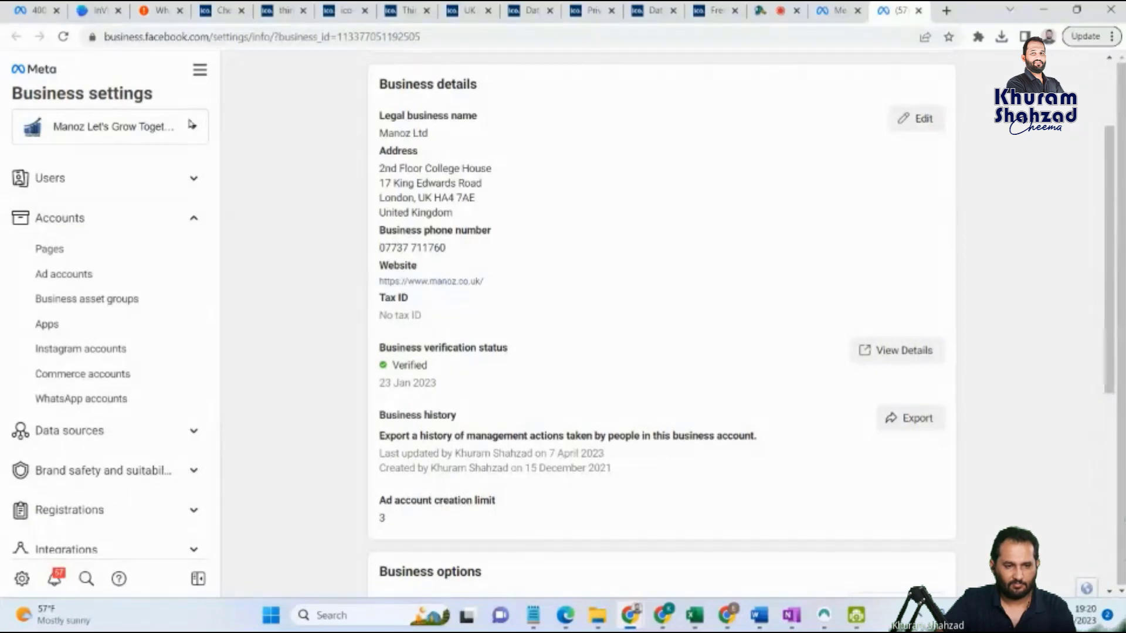
left_click(190, 125)
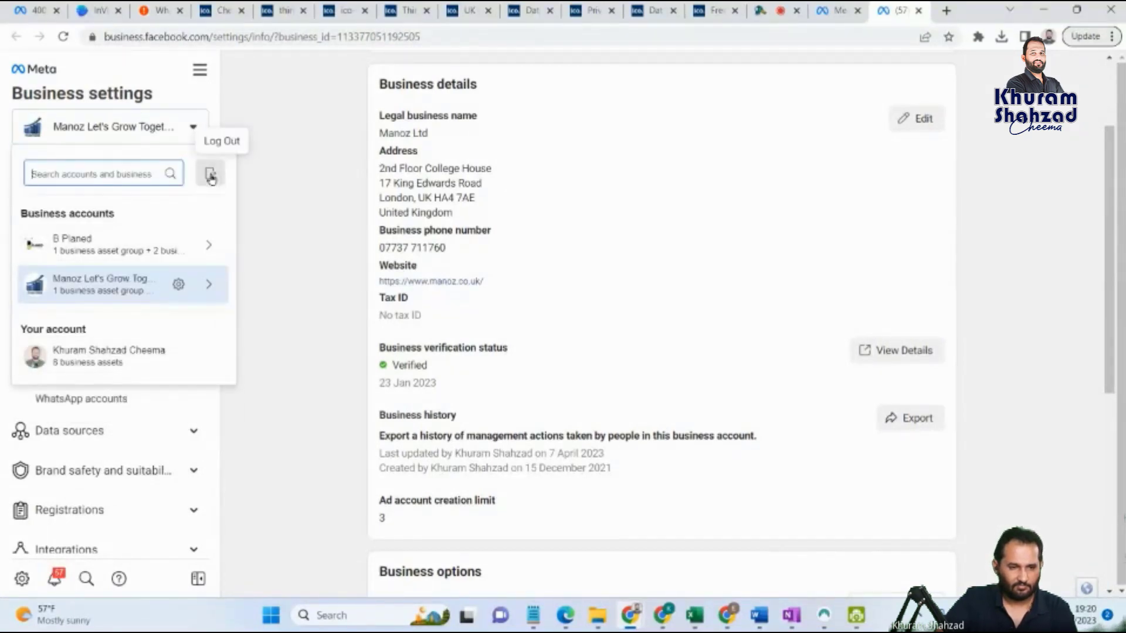
Step: Show all Business Manager tools and look through the business management, advertising, reporting, customer engagement and selling categories
left_click(200, 71)
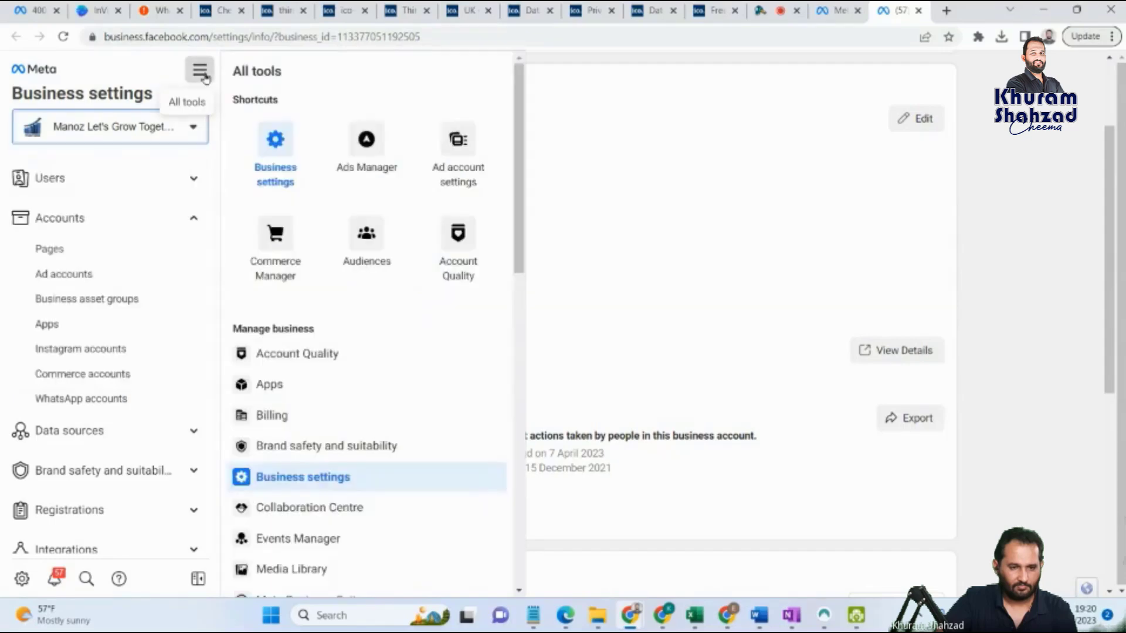
left_click_drag(519, 239, 540, 578)
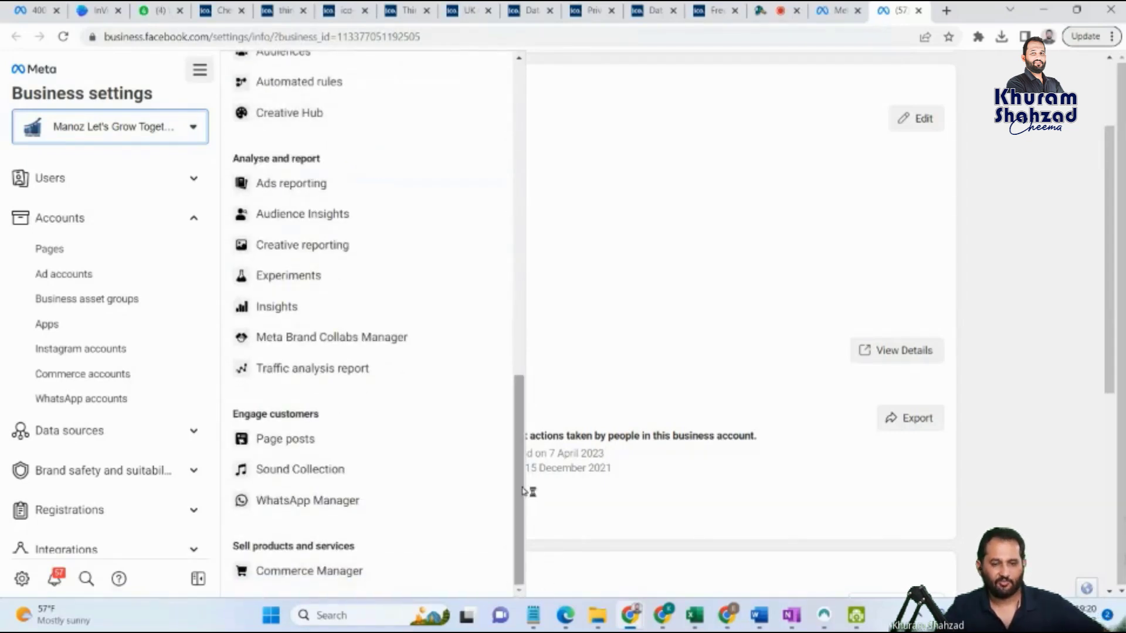
left_click_drag(522, 457, 521, 352)
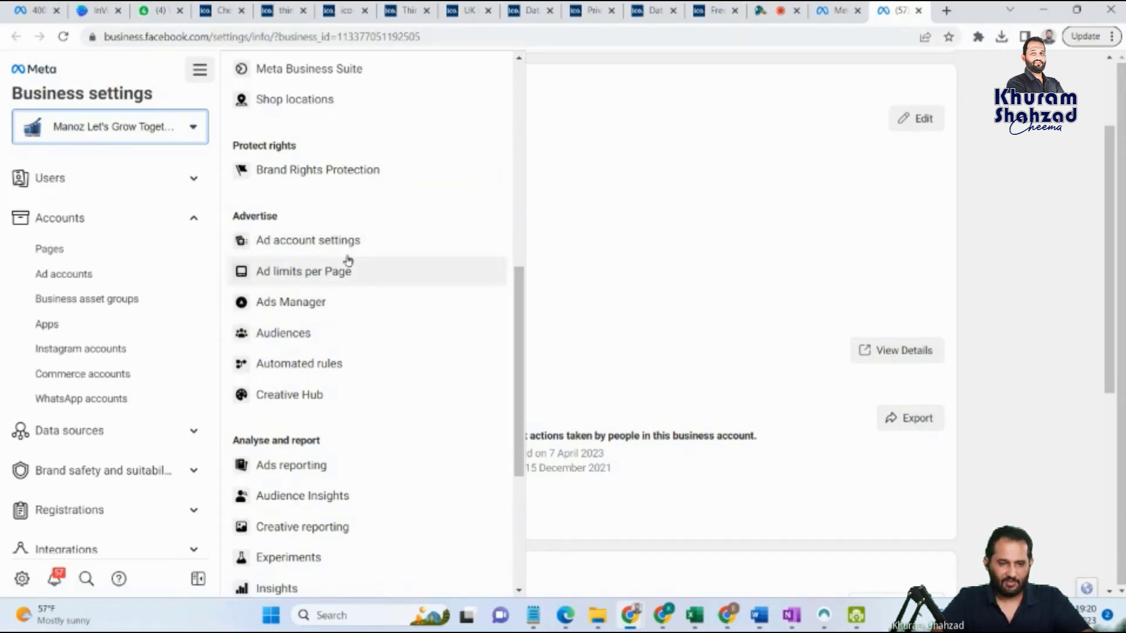
left_click_drag(518, 277, 532, 70)
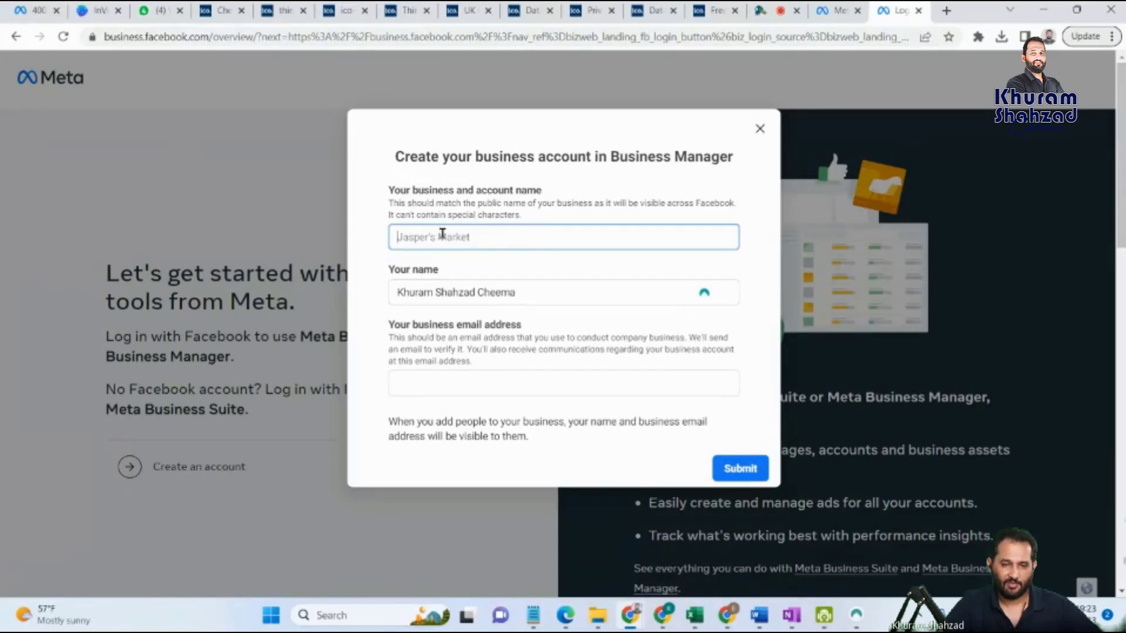
Step: Look over the name and business email fields in the business account creation form and close it without submitting
left_click(542, 295)
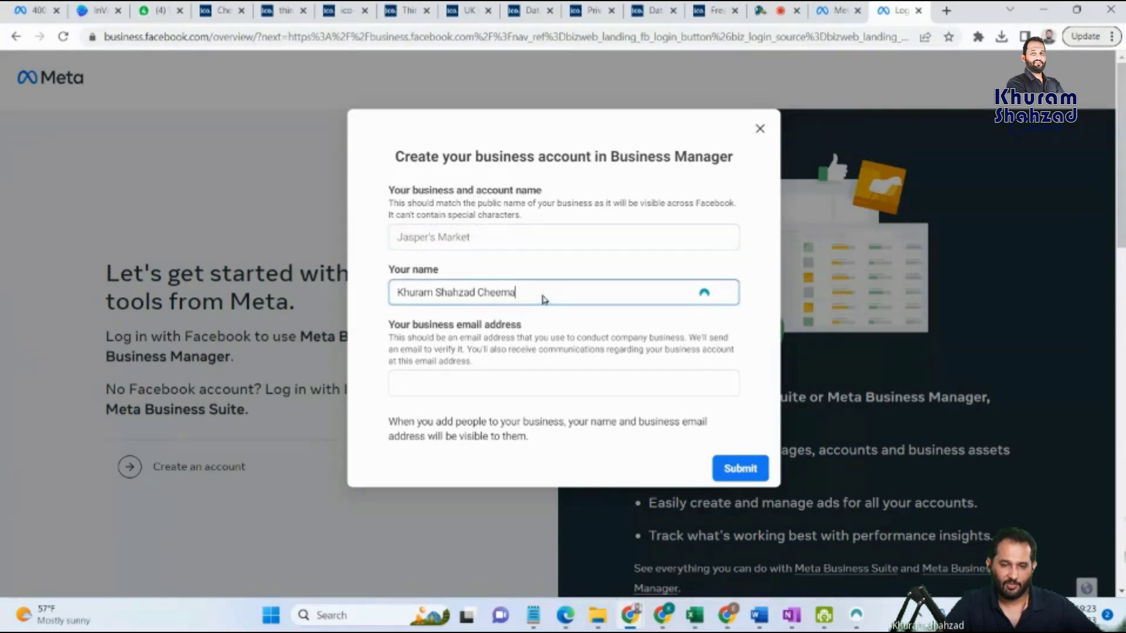
left_click(399, 384)
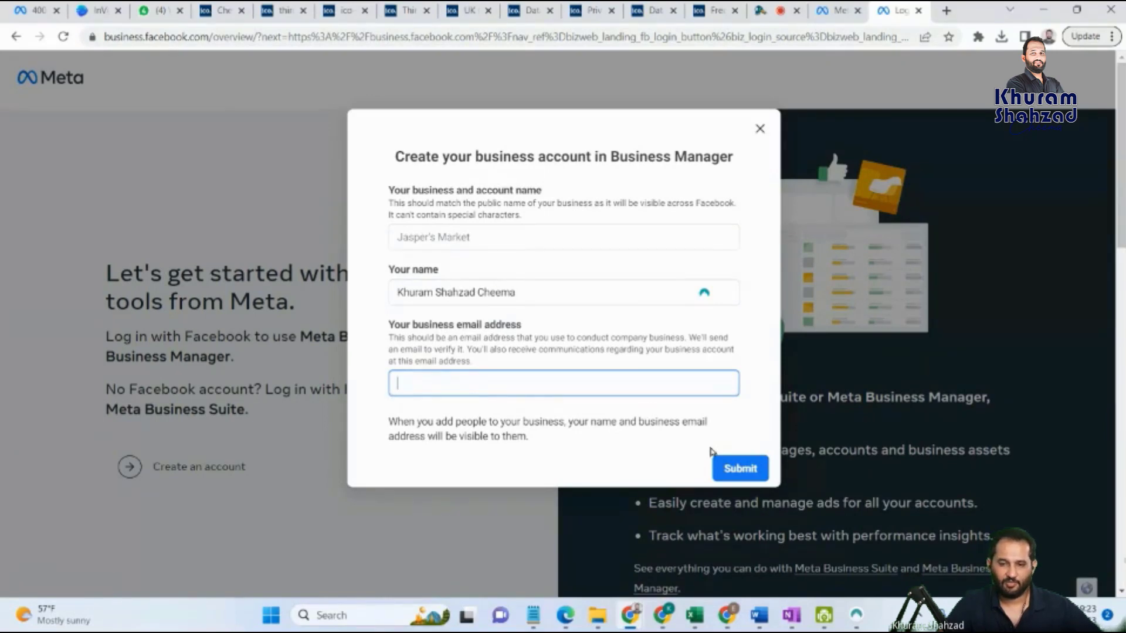
left_click(761, 130)
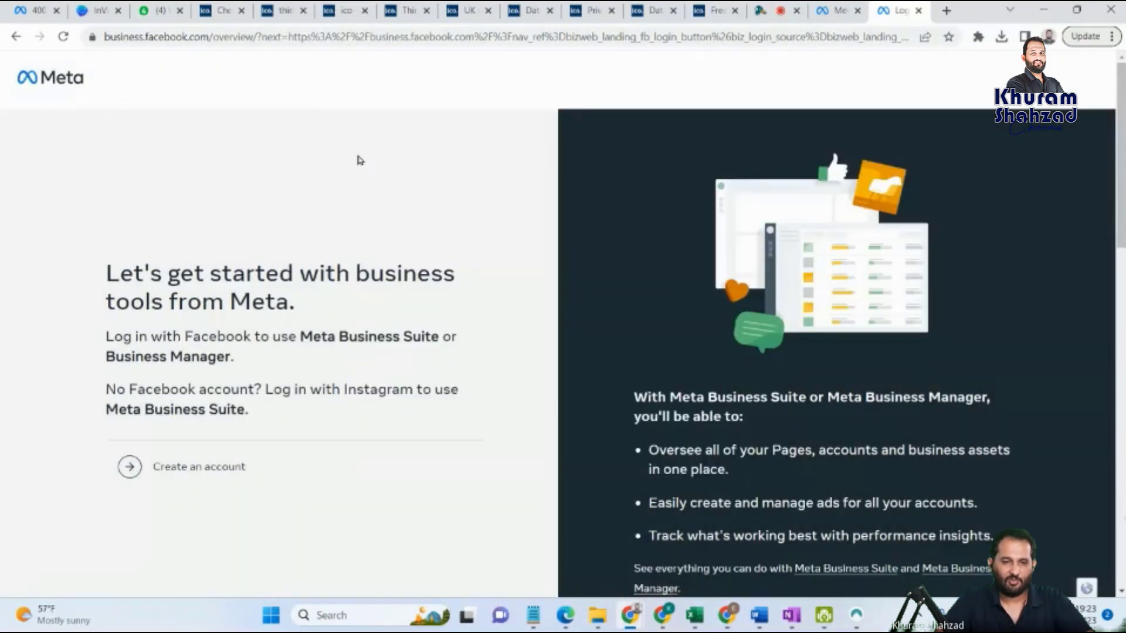
Step: Open Ads Manager from the Meta for Business home page, dismiss the payment method notice and view the ad account settings
left_click(63, 77)
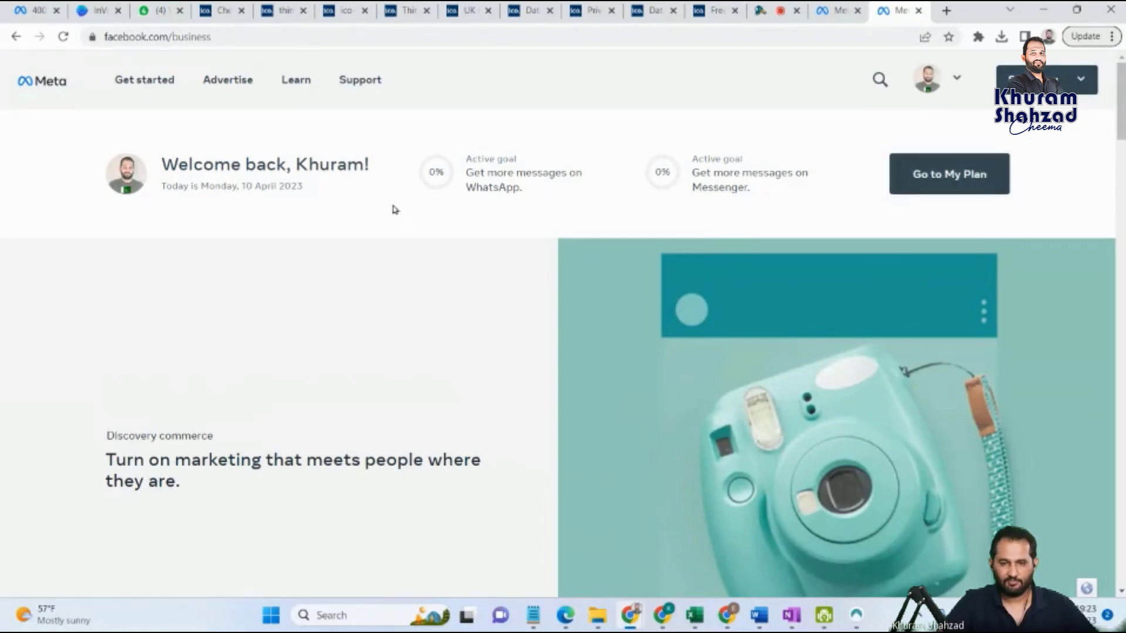
mouse_move(359, 80)
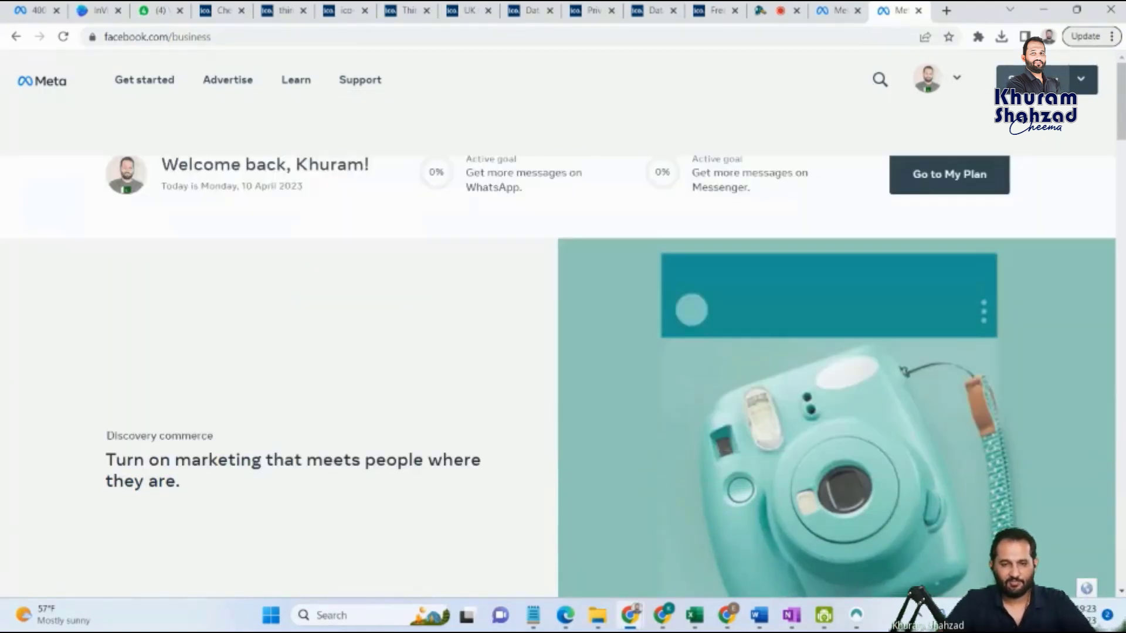
left_click(1038, 79)
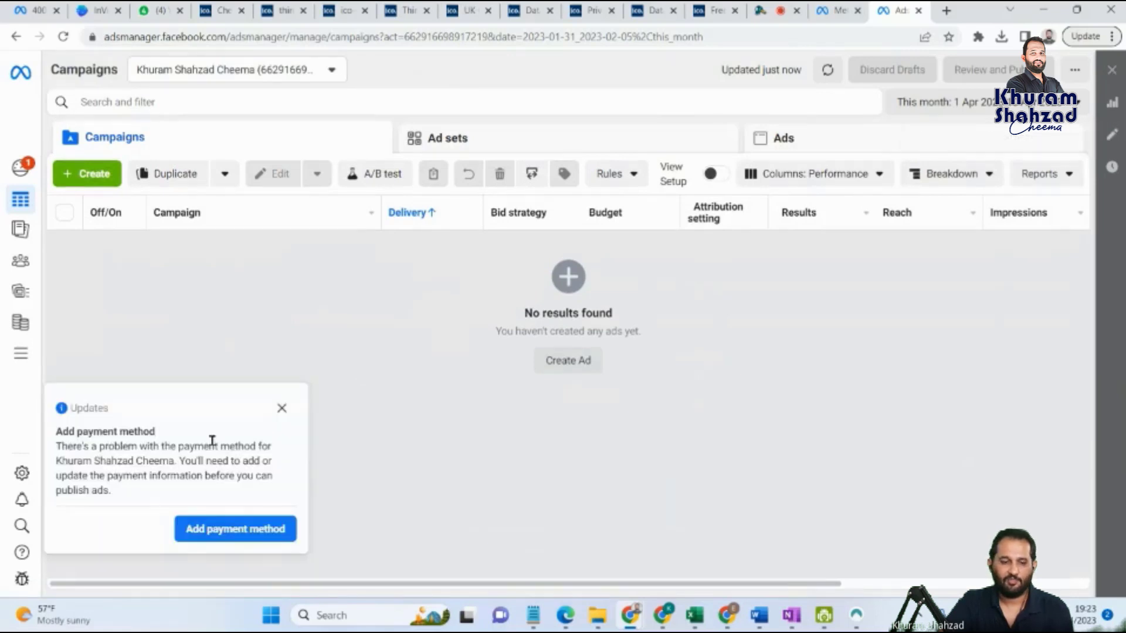
left_click(282, 408)
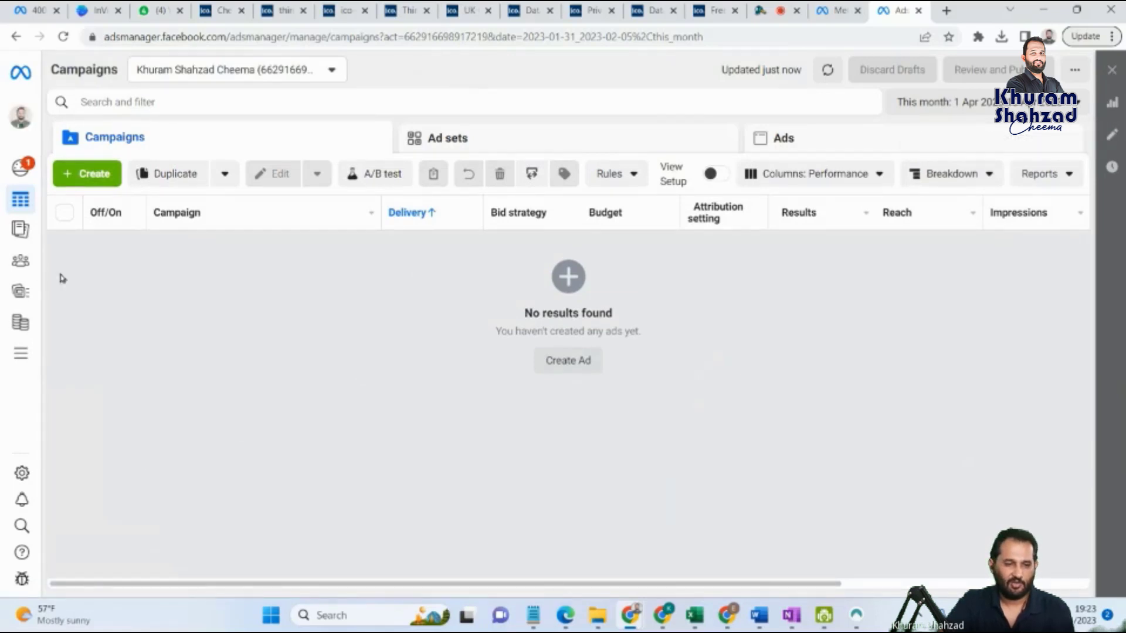
left_click(22, 472)
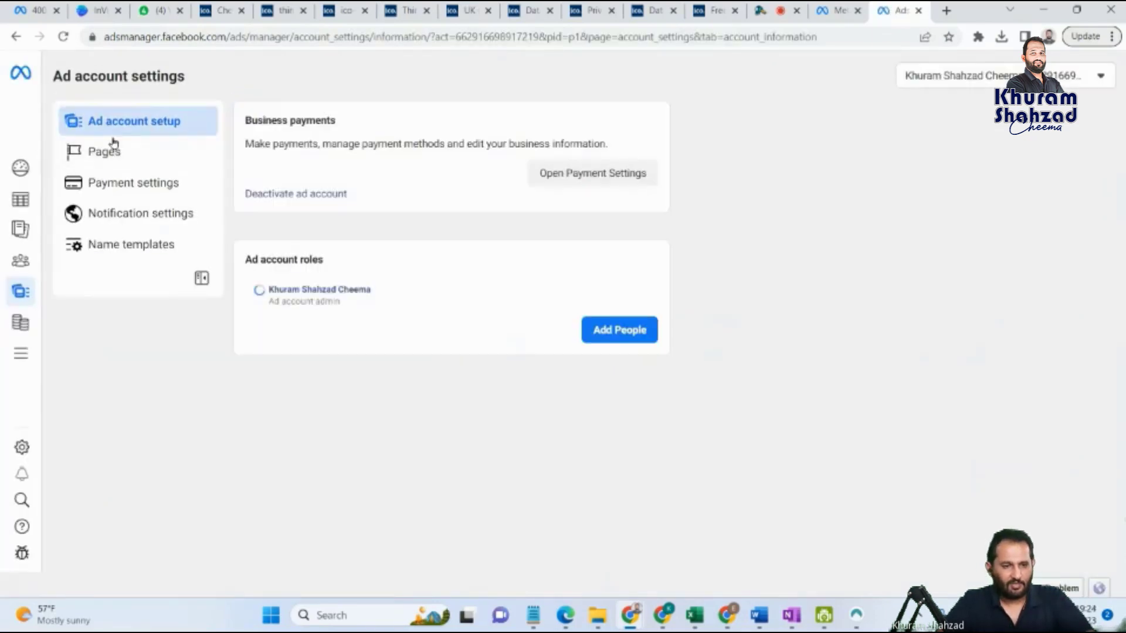
mouse_move(106, 226)
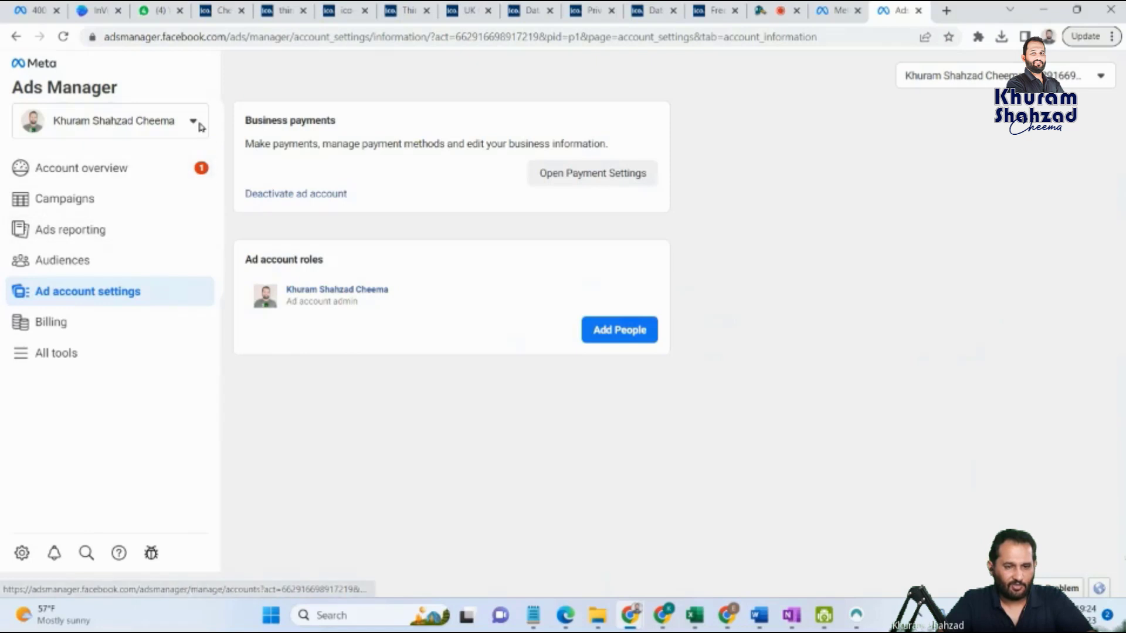
Step: Return to facebook.com and open the Ads summary in Meta Business Suite for the Manoz - Digital Agency page
left_click(509, 37)
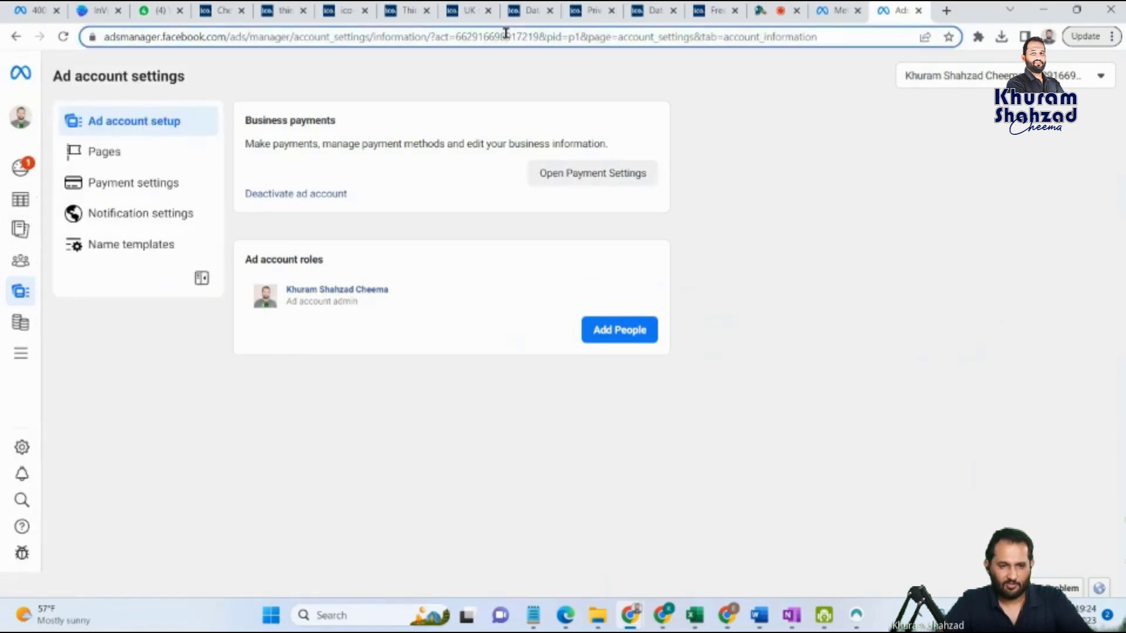
type("fac")
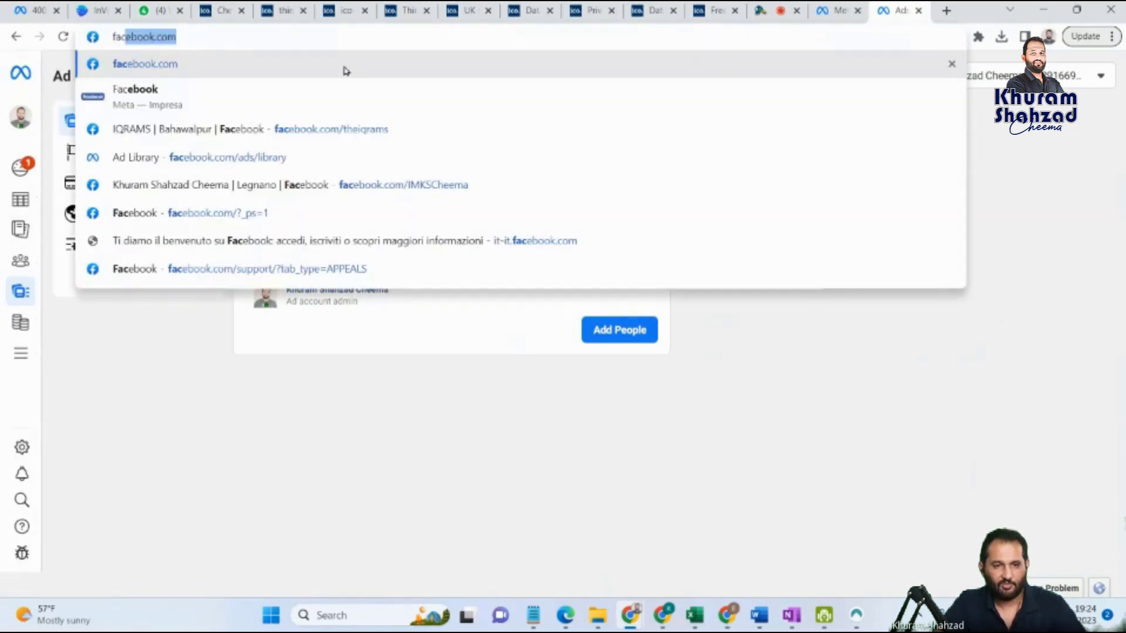
key("Return")
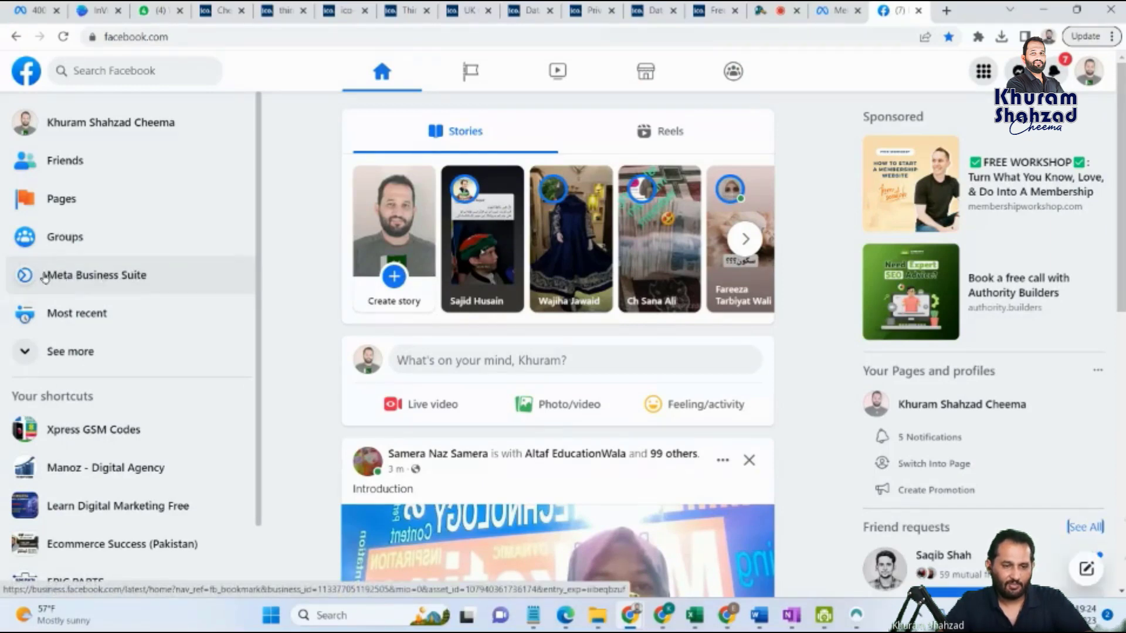
left_click(87, 279)
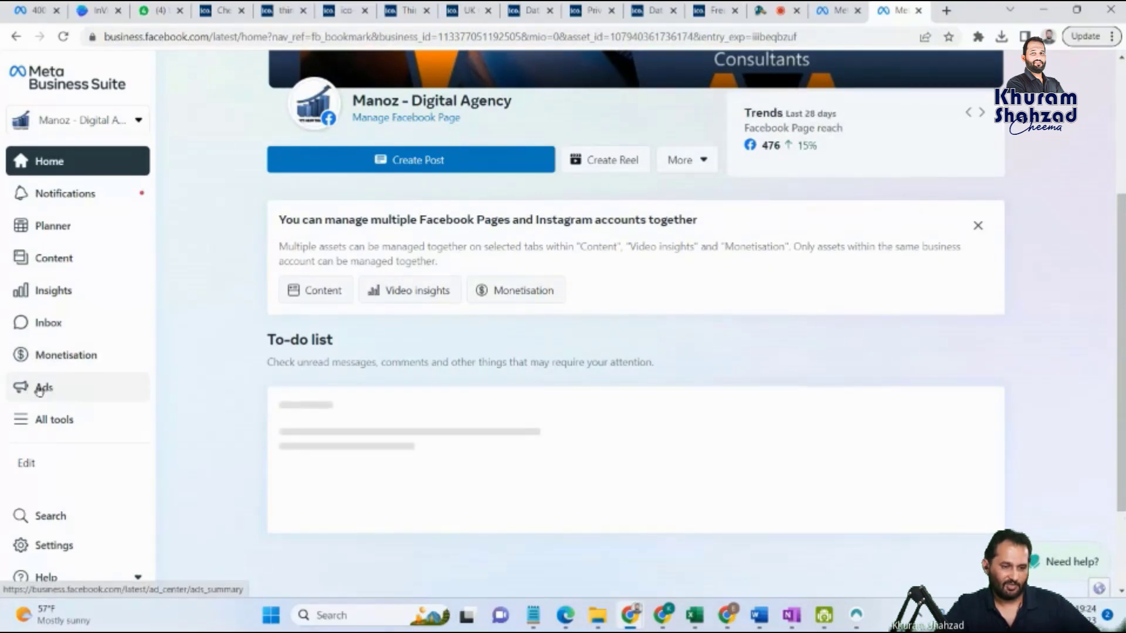
left_click(39, 390)
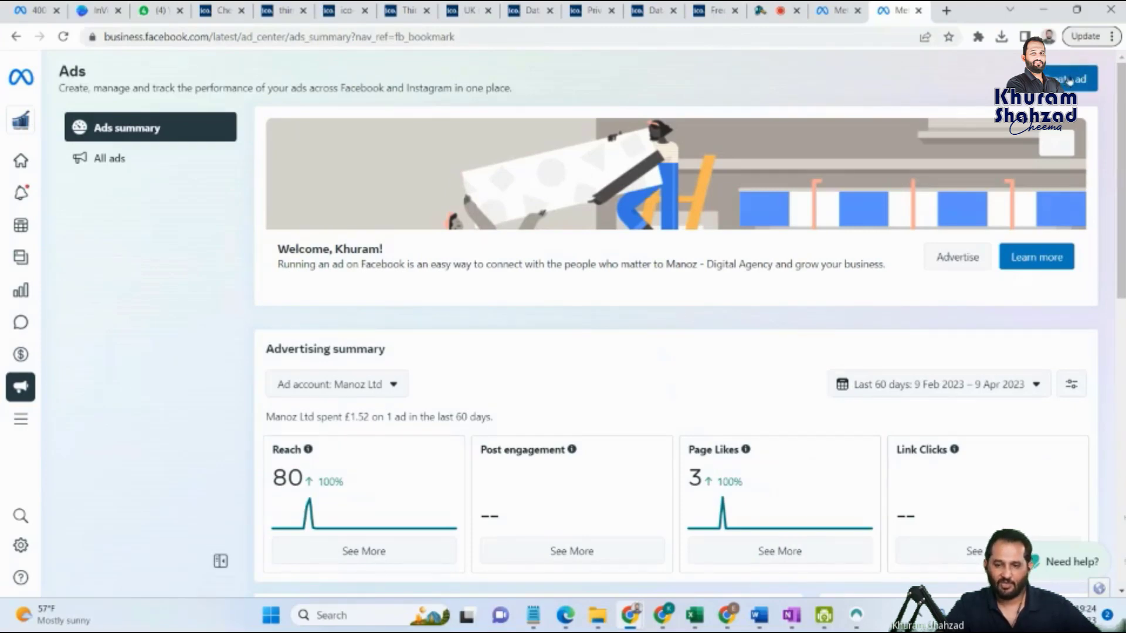
Step: Show the list of business accounts and go to the settings of the Manoz Let's Grow Together account
mouse_move(35, 395)
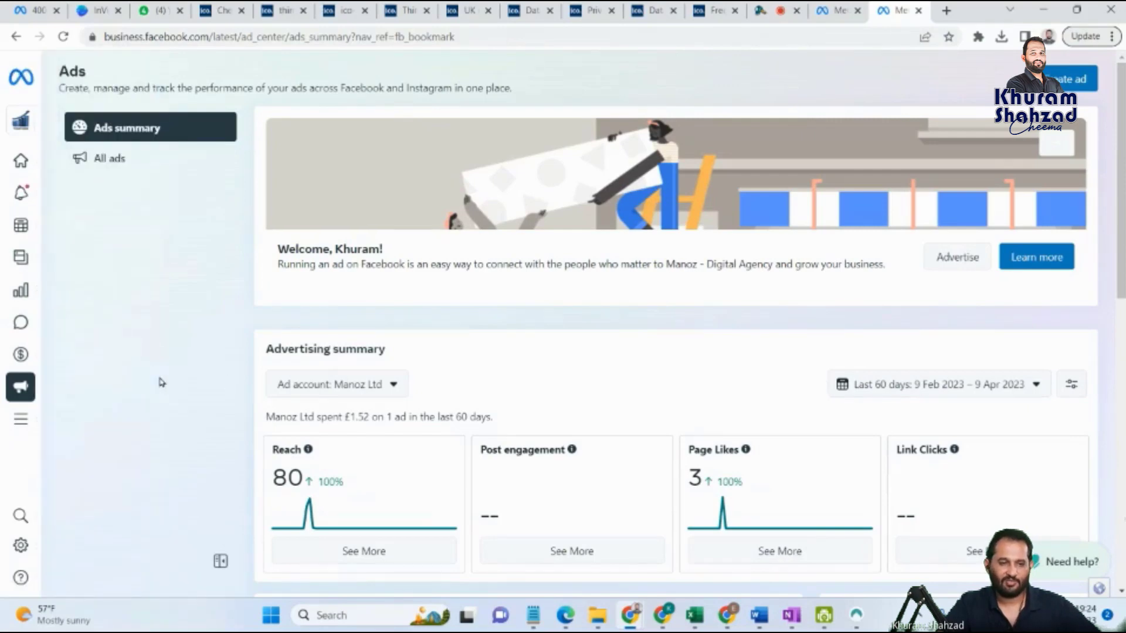
mouse_move(23, 120)
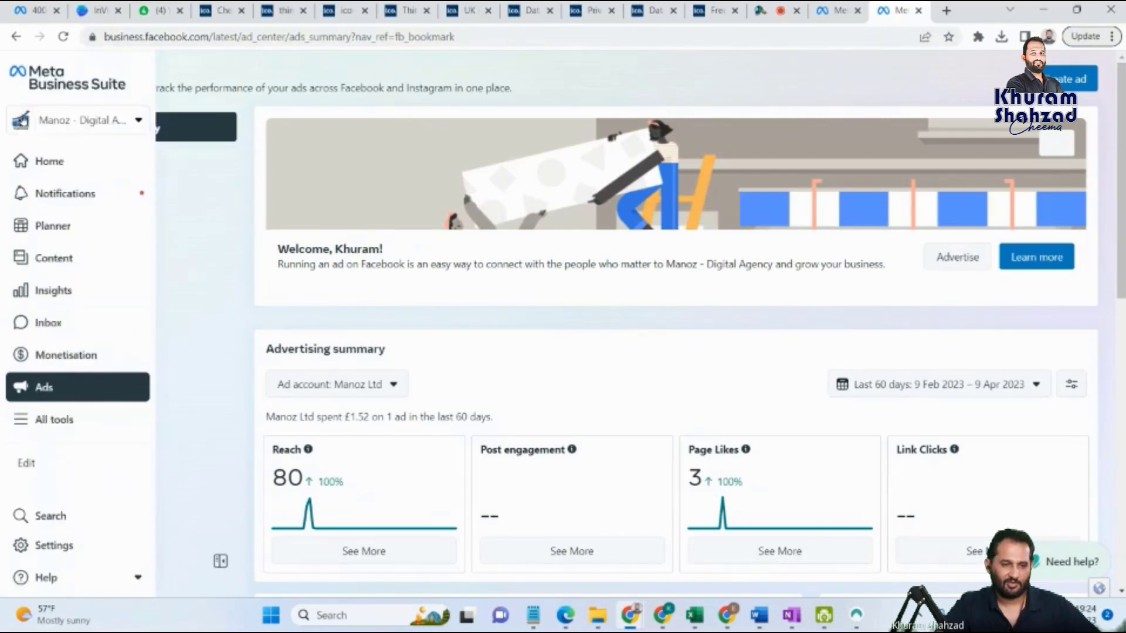
left_click(139, 123)
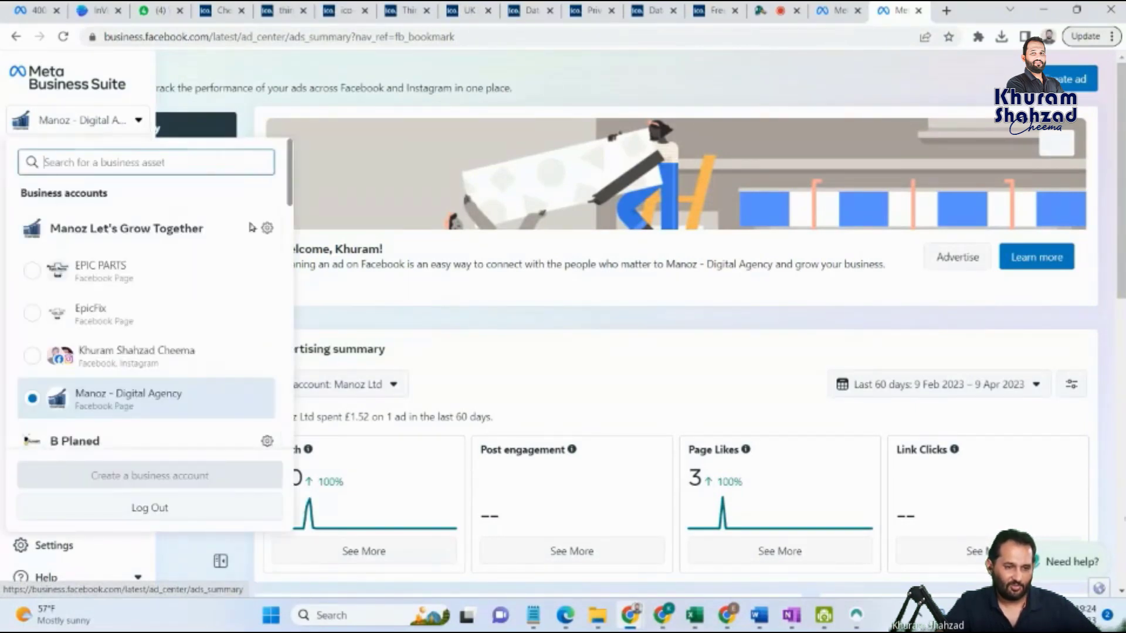
mouse_move(28, 83)
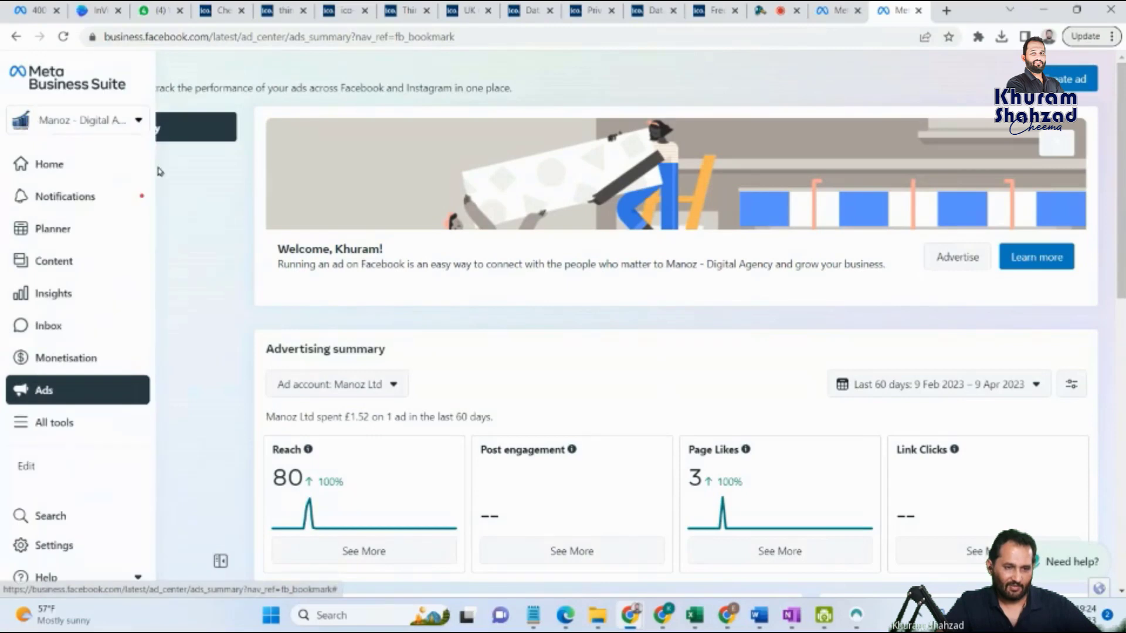
left_click(129, 126)
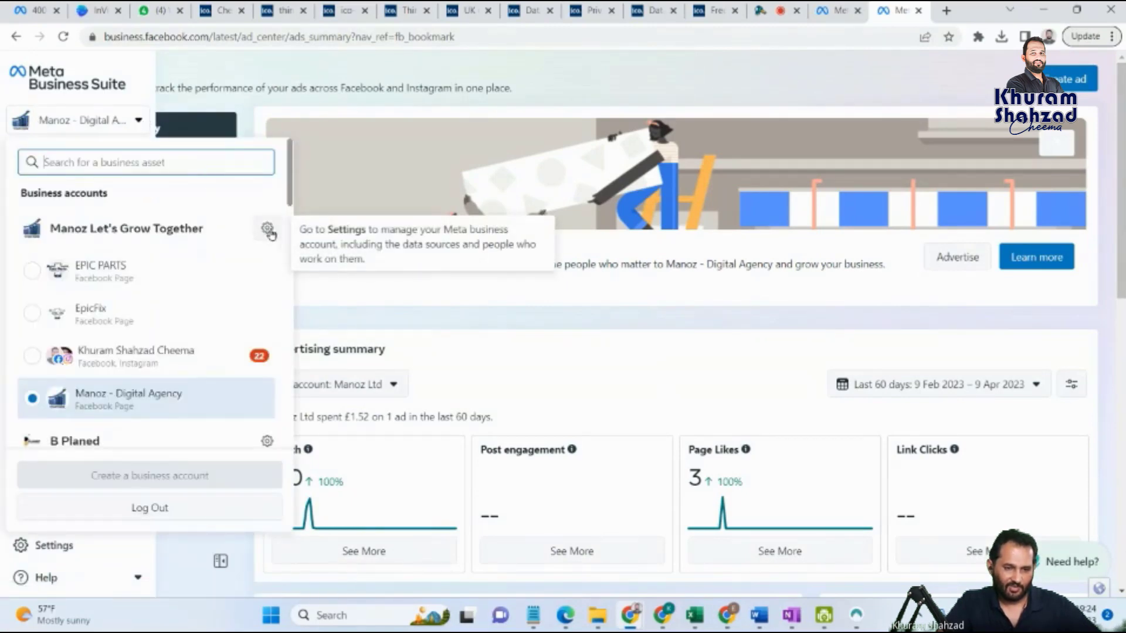
left_click(267, 230)
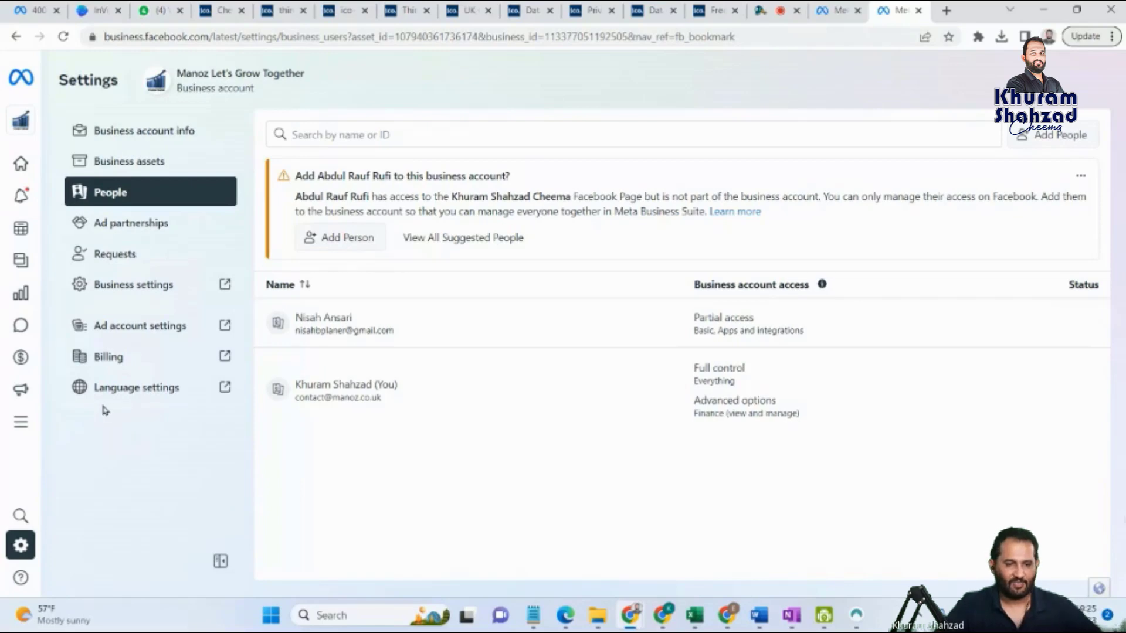
Step: Review the business account info and the business assets: Pages, ad accounts, Instagram accounts and the additional asset types
left_click(146, 136)
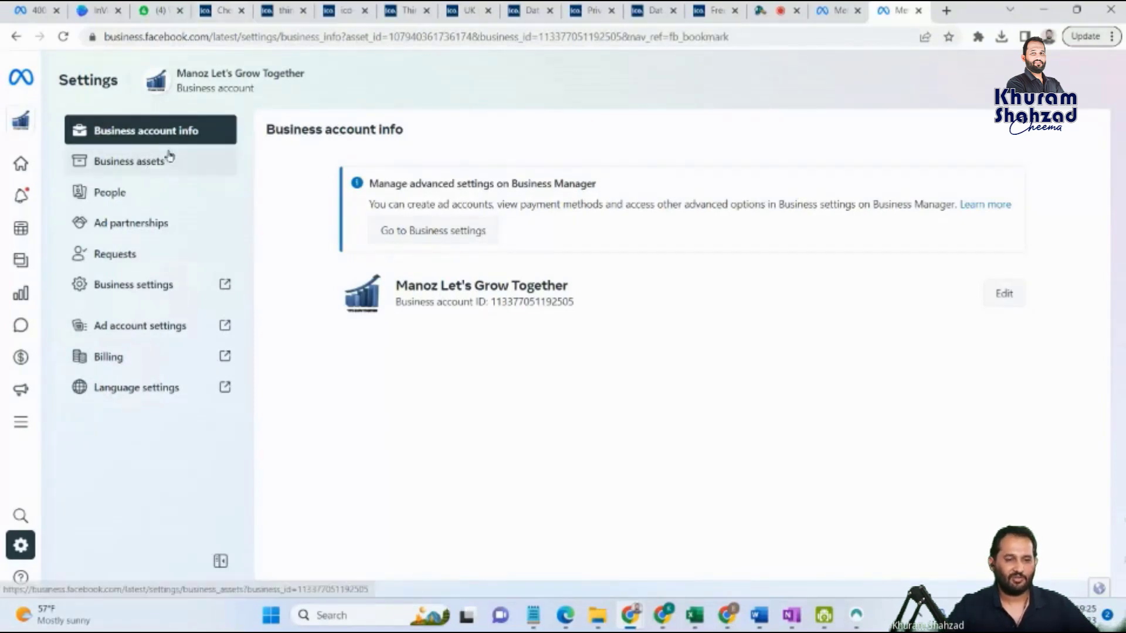
left_click(127, 169)
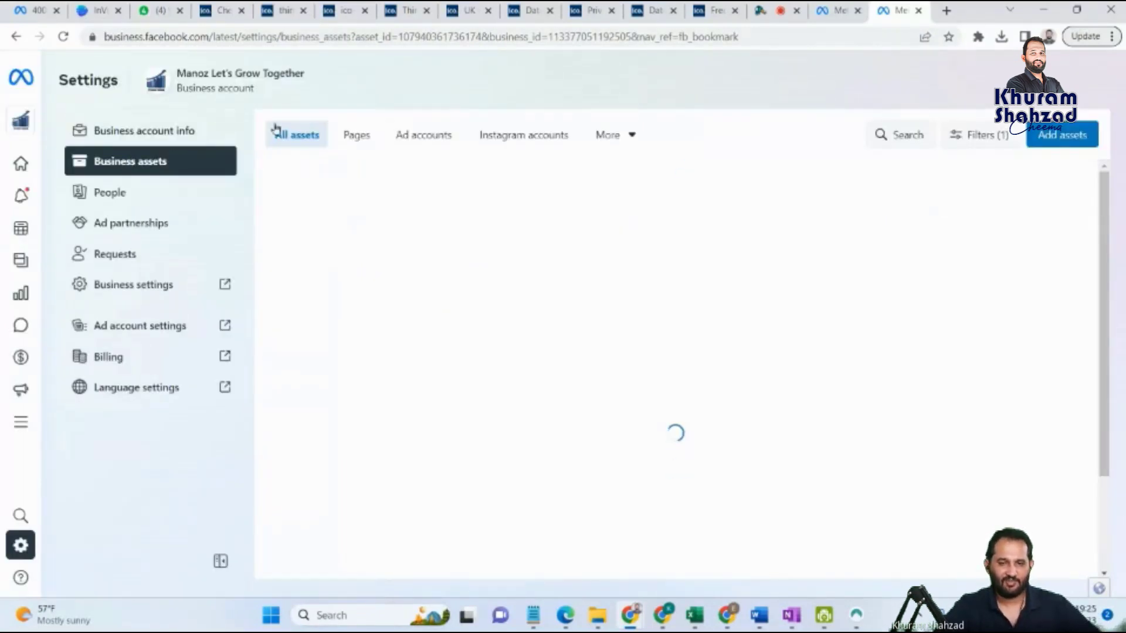
left_click(372, 140)
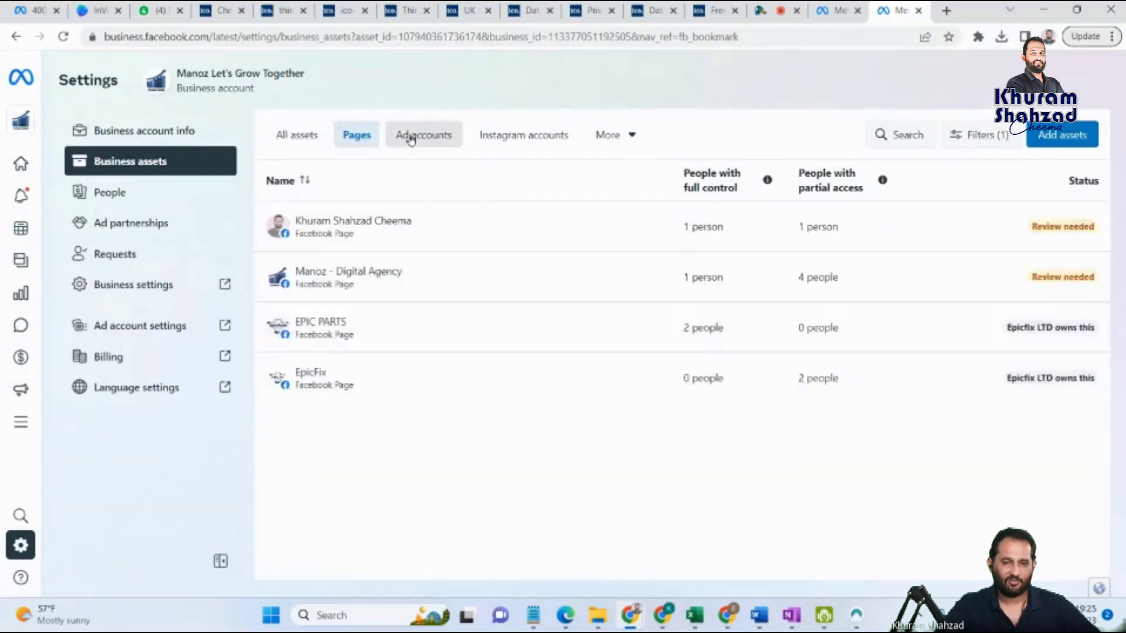
left_click(410, 138)
left_click(364, 139)
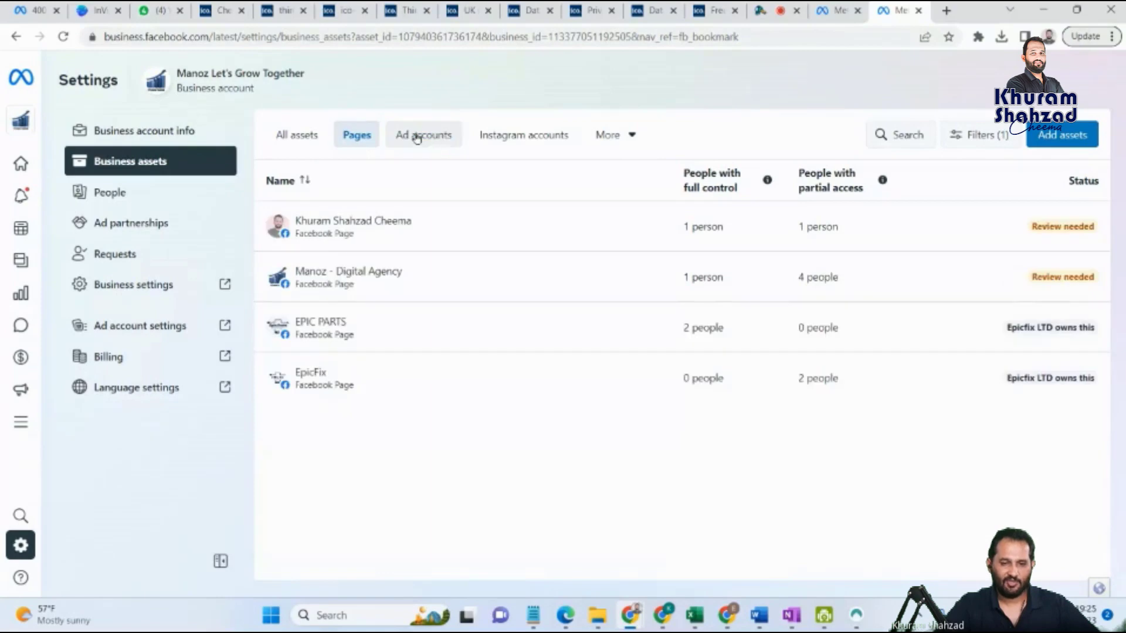
left_click(417, 139)
left_click(510, 138)
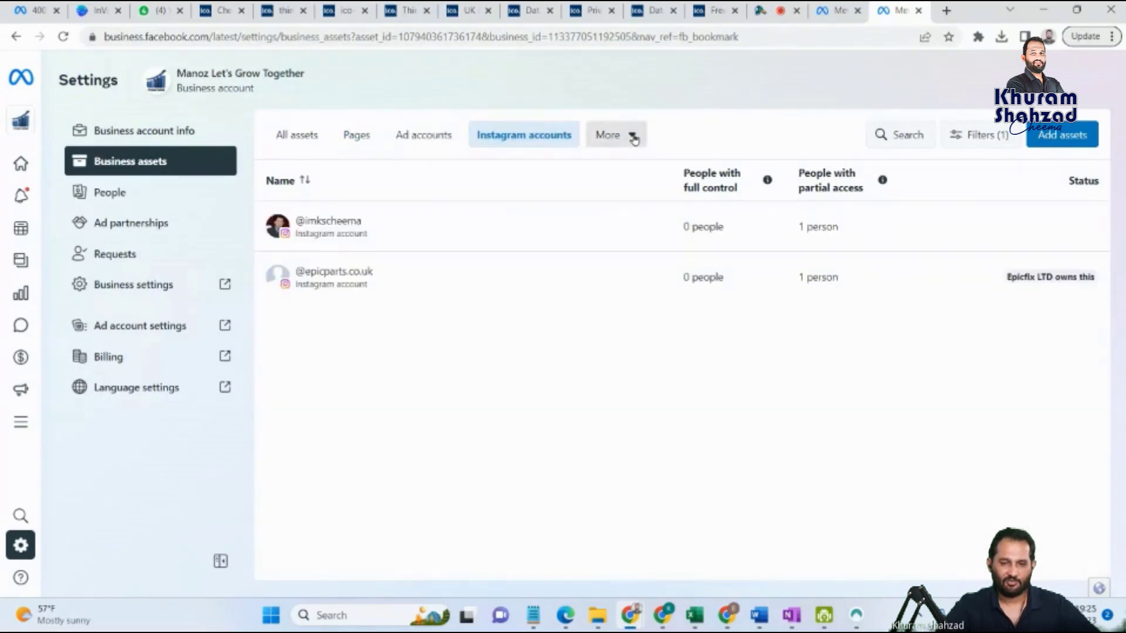
left_click(634, 138)
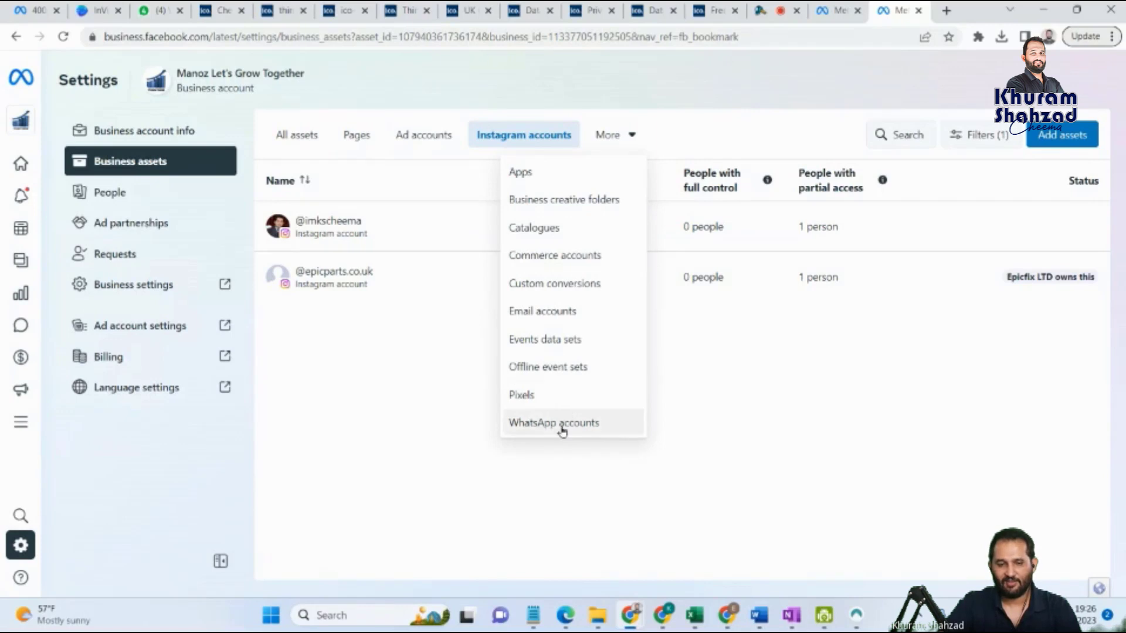
left_click(631, 137)
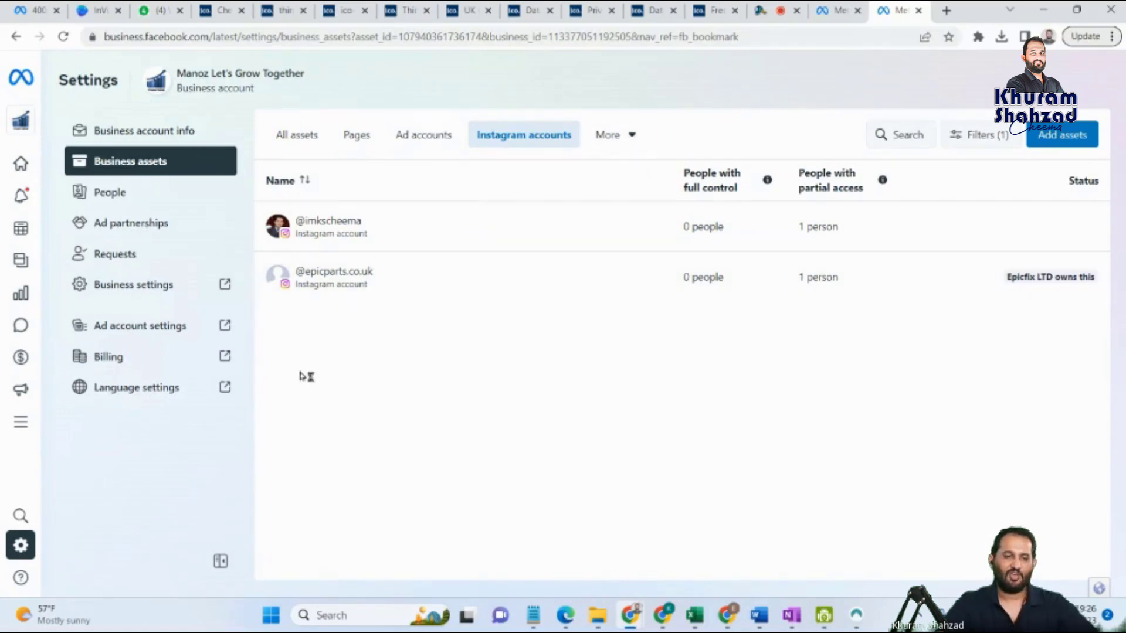
Step: Go through the account's Business account info, Business assets, People, Ad partnerships and Requests settings
left_click(184, 135)
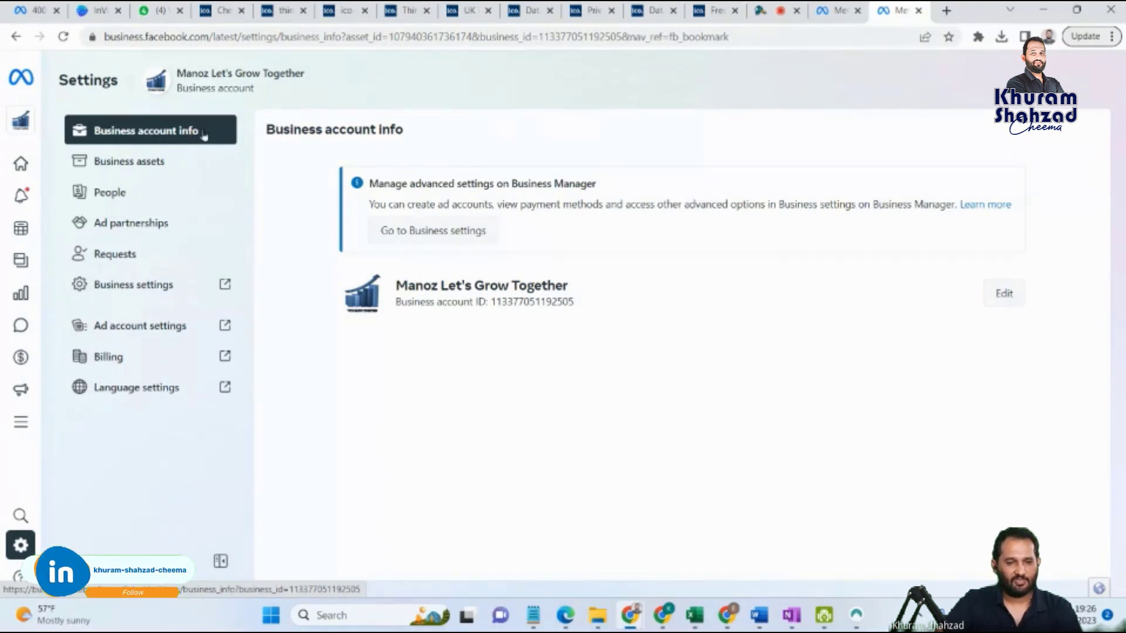
left_click(125, 164)
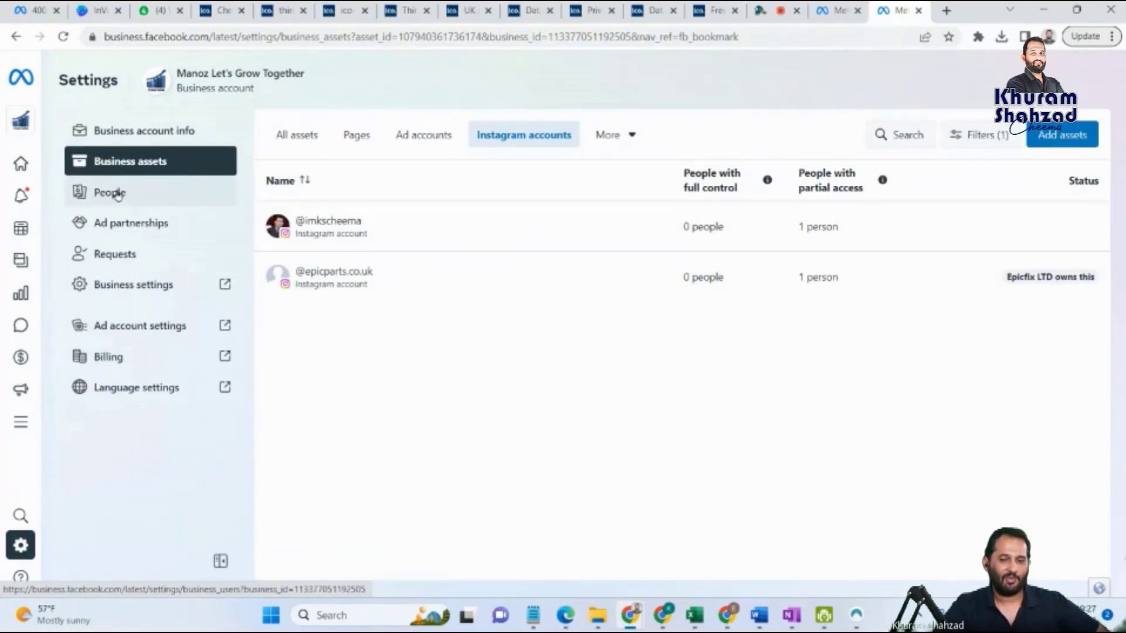
left_click(117, 195)
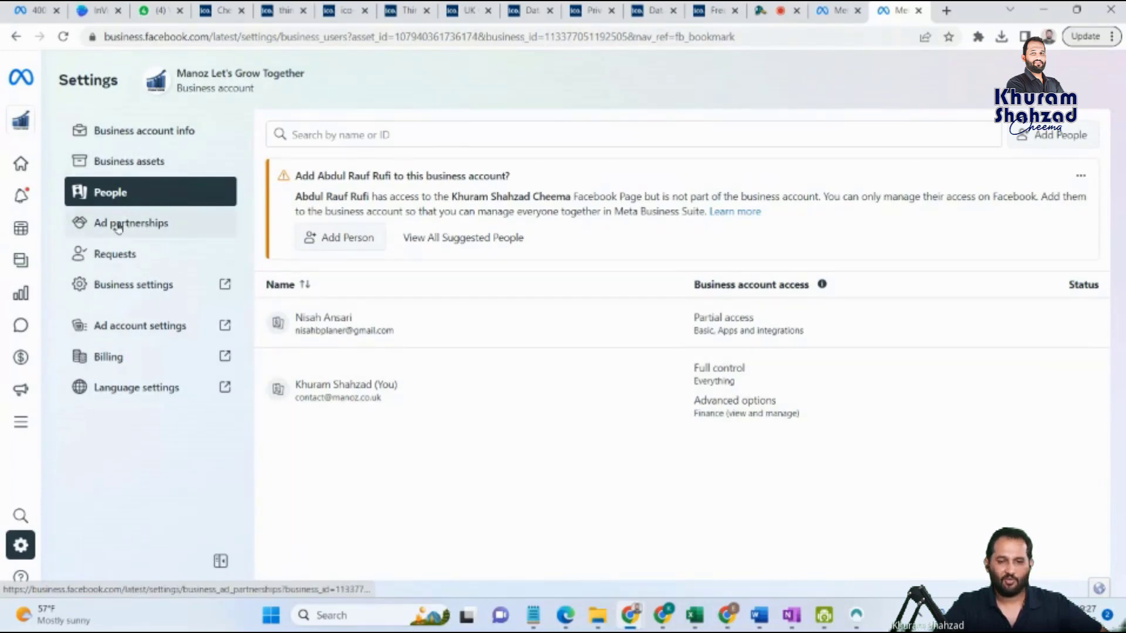
left_click(118, 226)
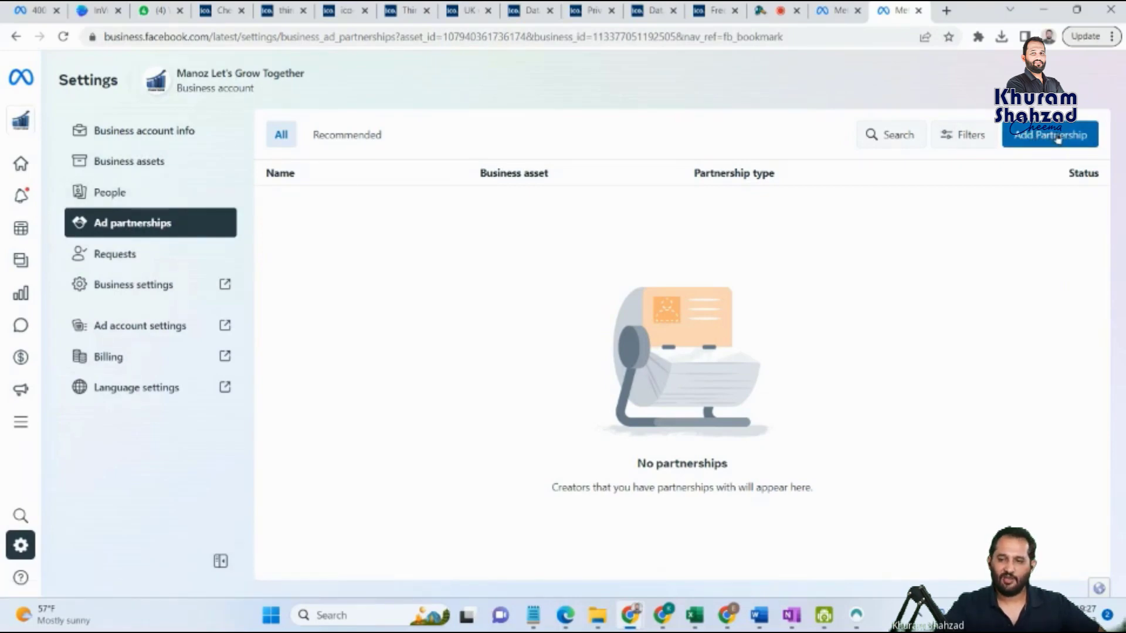
left_click(125, 258)
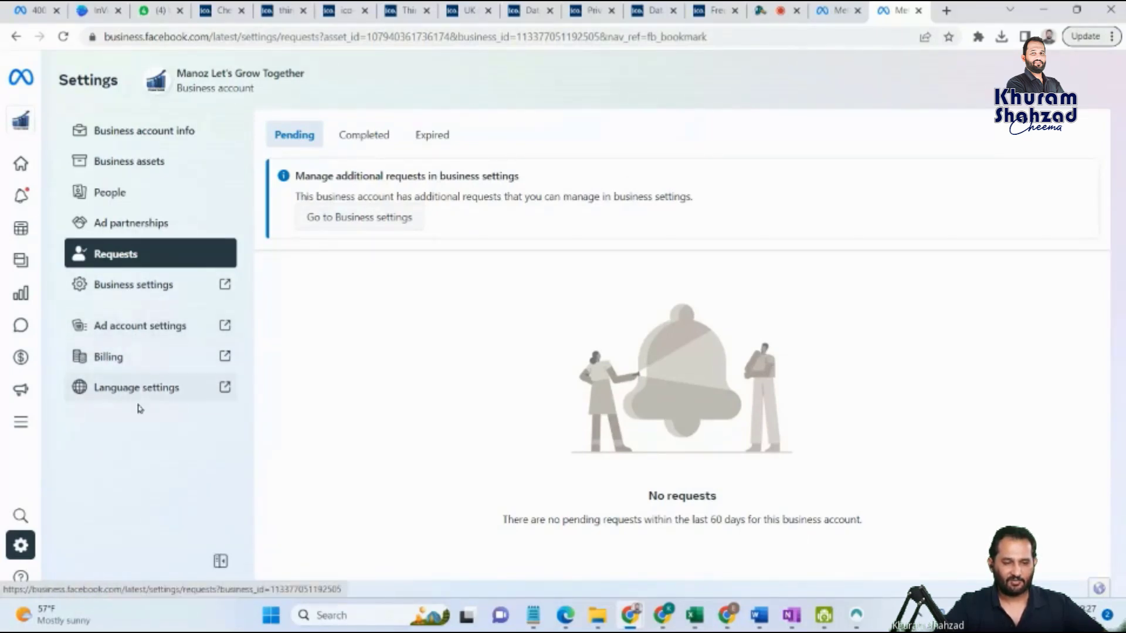
Step: Go to the account's Business settings and start inviting a person by entering the invitee's e-mail address
left_click(162, 292)
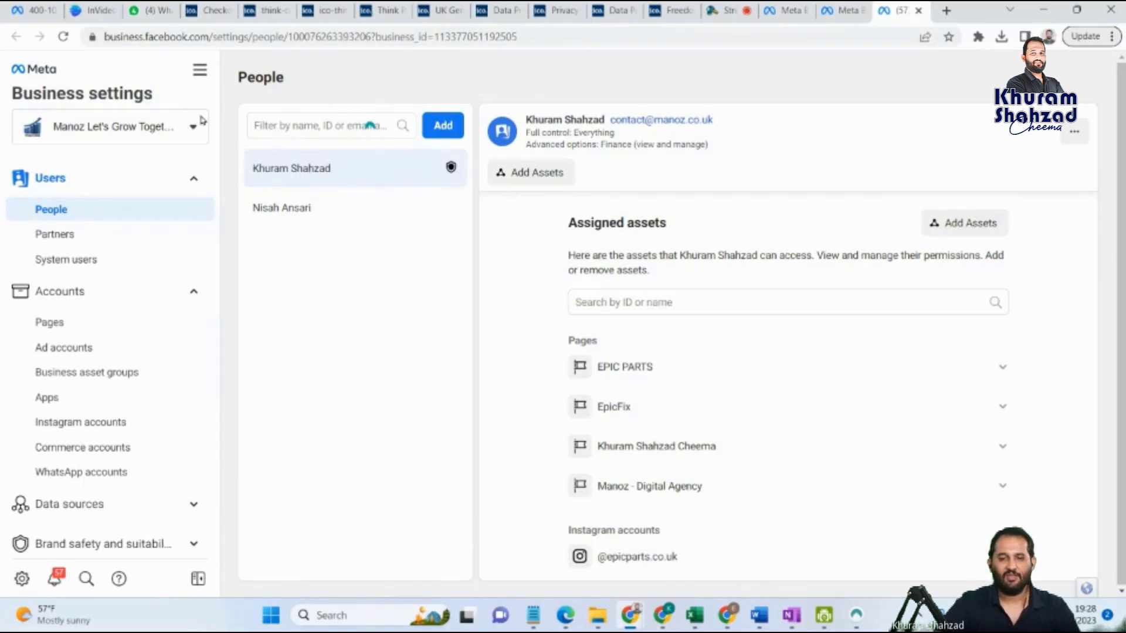
left_click(446, 130)
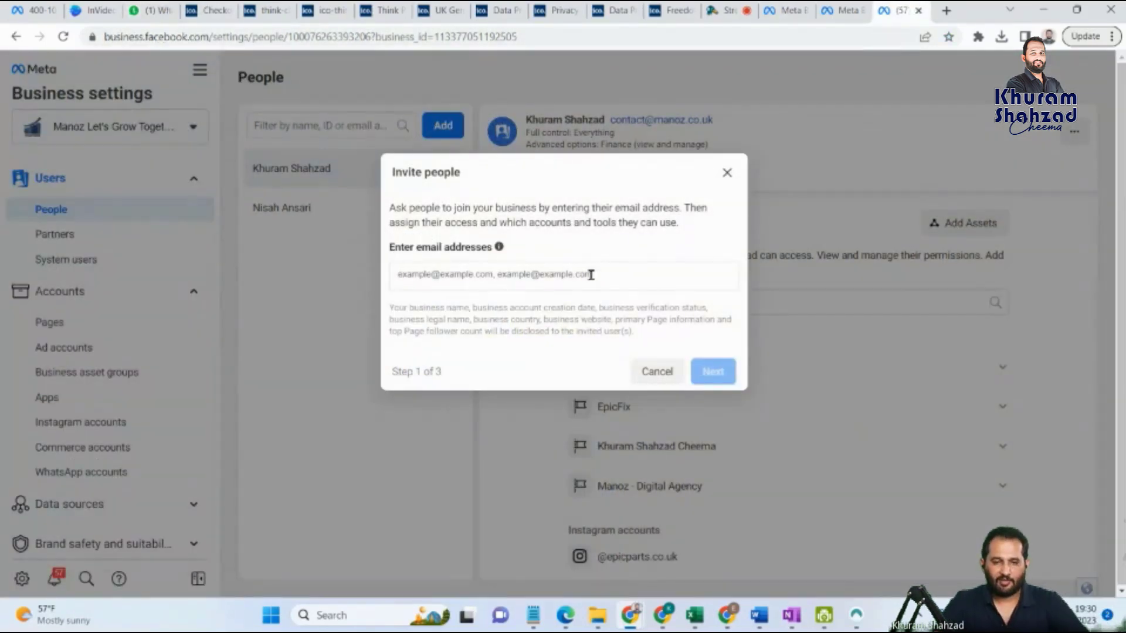
key("ctrl+v")
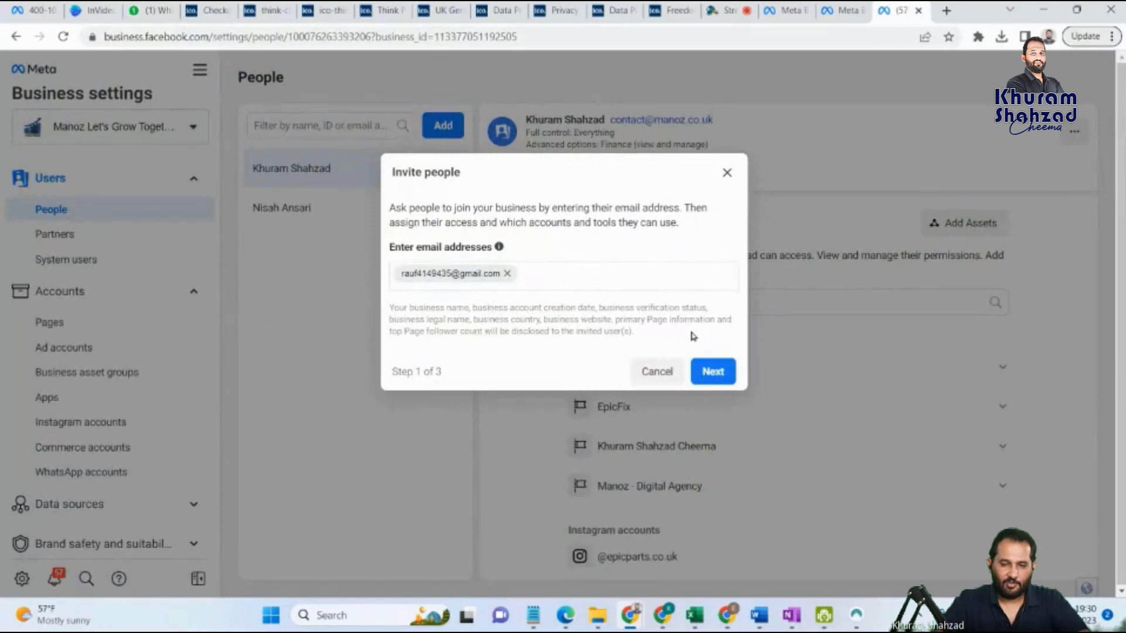
left_click(712, 372)
Step: Read the explanation of full control and set the invitee's Apps and integrations access to View and manage
left_click_drag(777, 215, 774, 333)
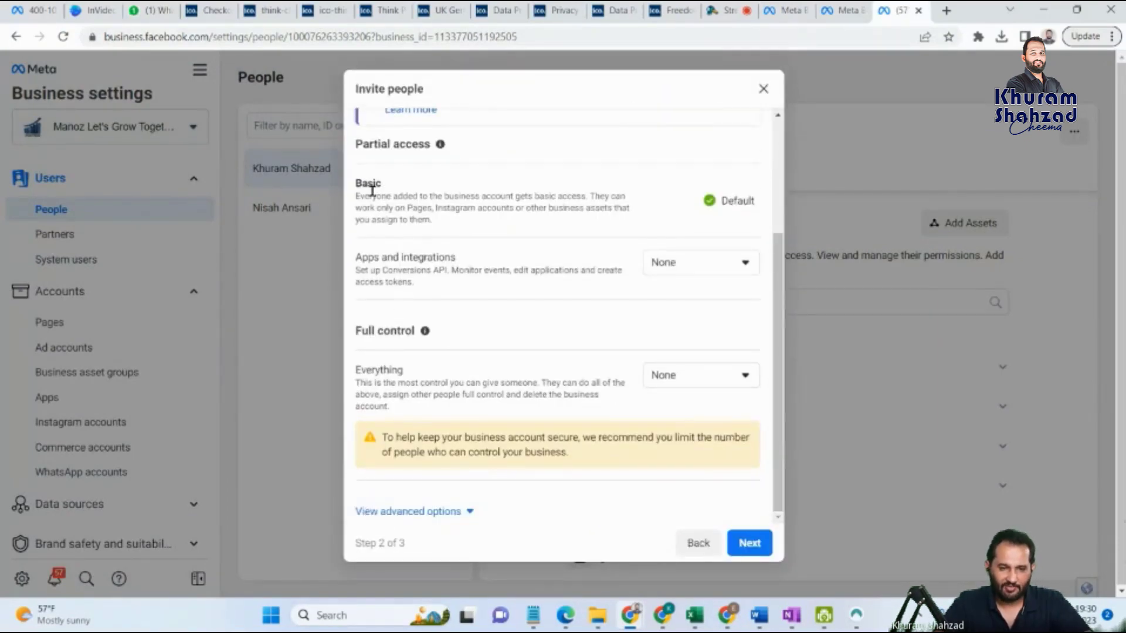
left_click(424, 331)
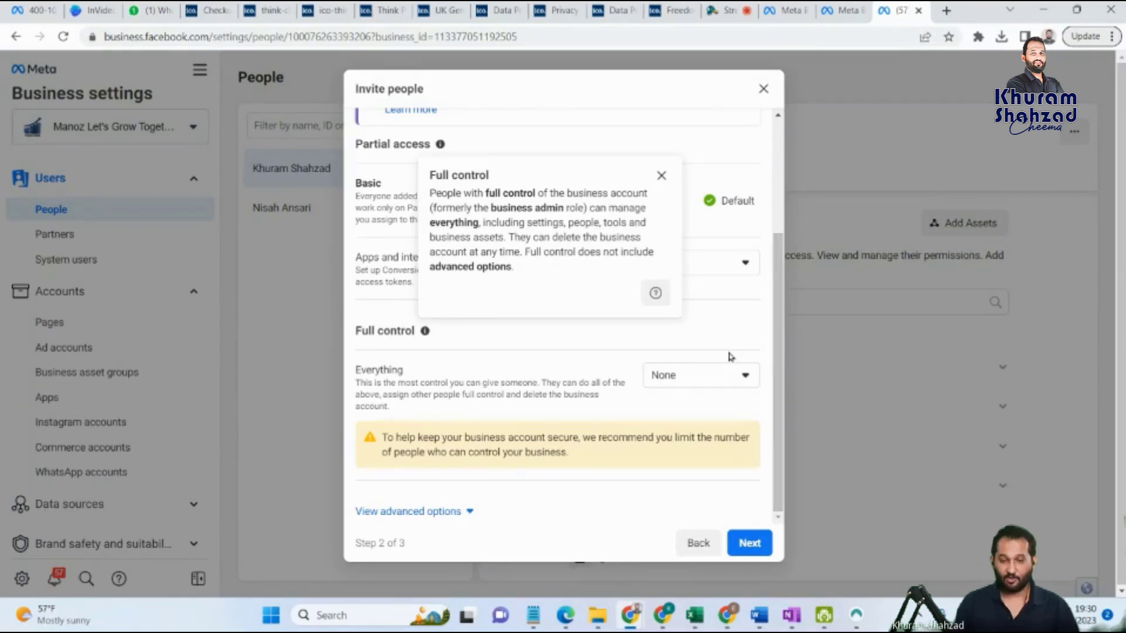
left_click(526, 95)
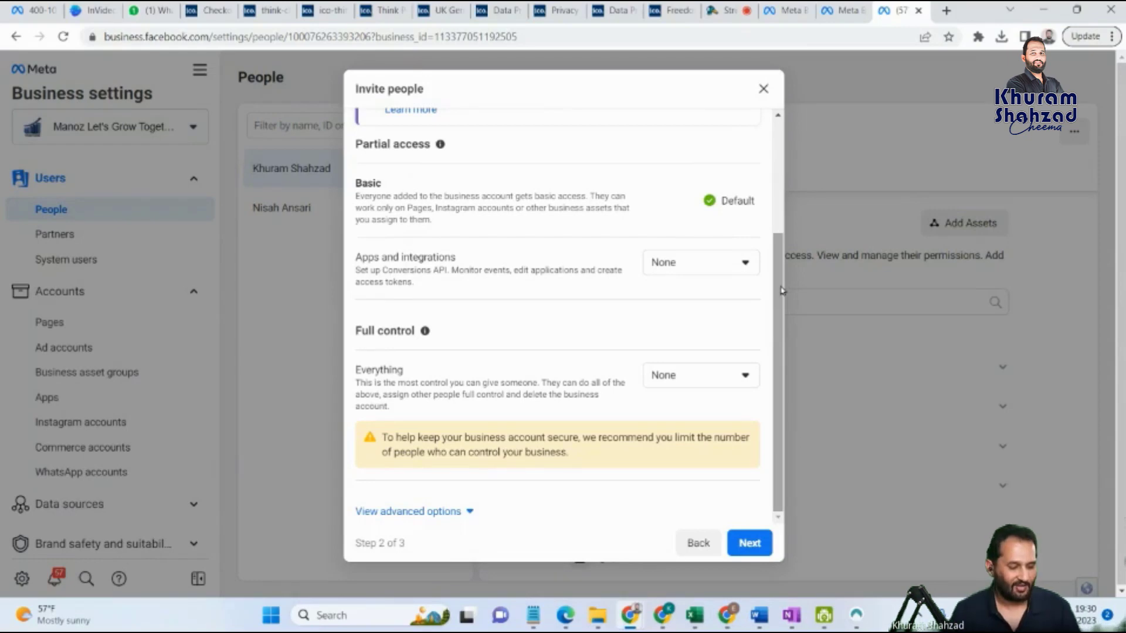
left_click(735, 264)
left_click(679, 325)
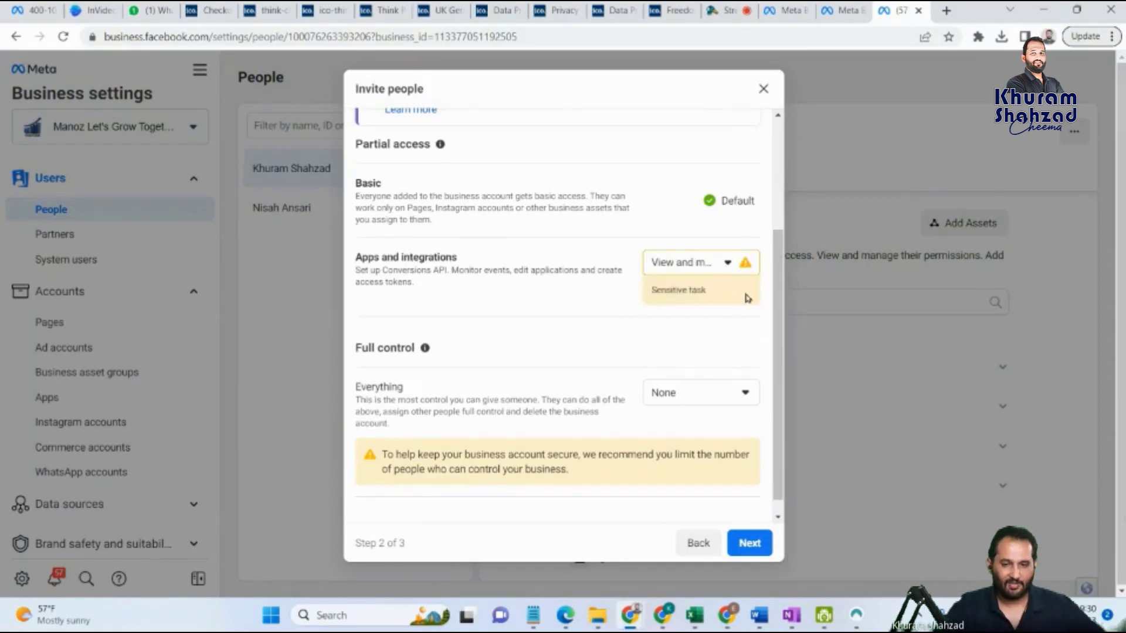
Step: Set the invitee's Everything access under Full control to Manage
scroll(778, 308, "down", 1)
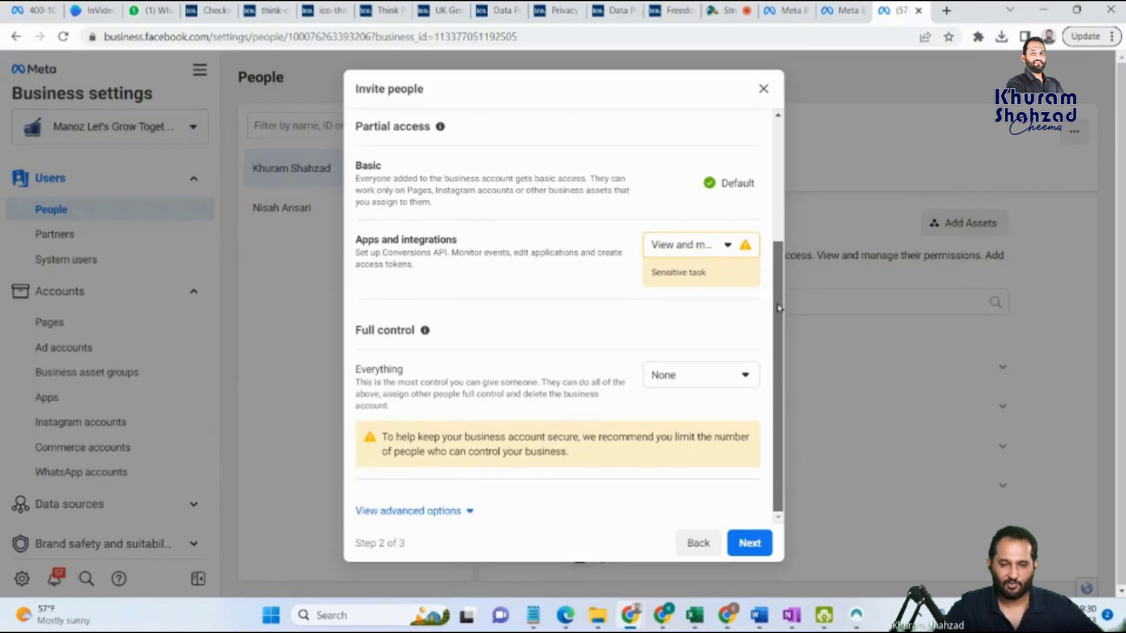
left_click(740, 375)
left_click(706, 440)
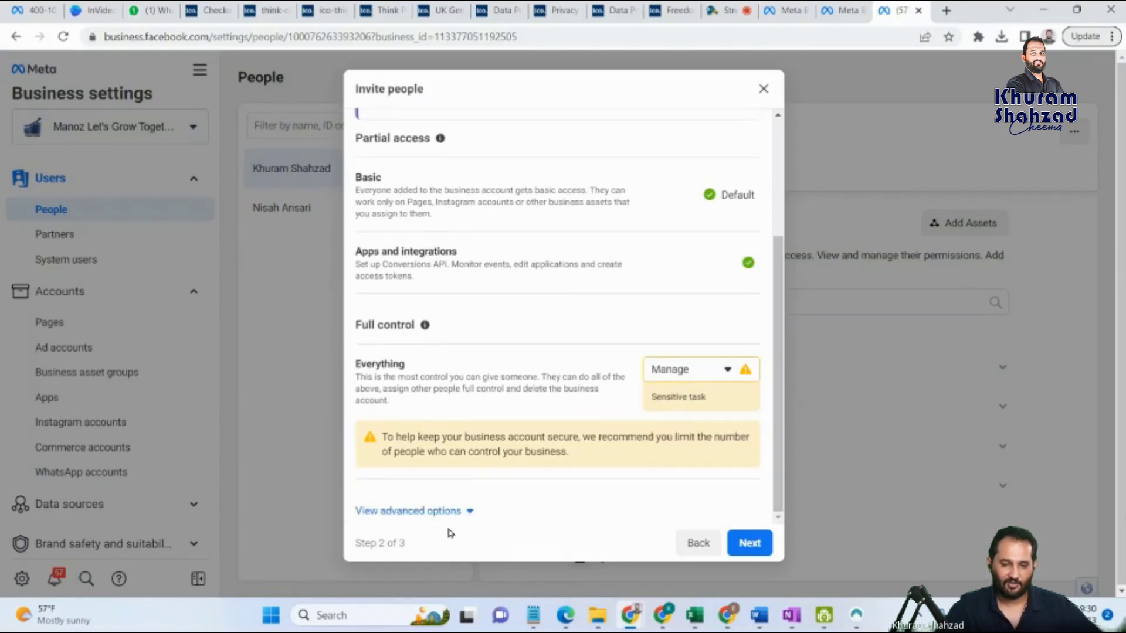
Step: Show the advanced options, try the Finance access levels View only and Manage, and set Finance back to None
left_click(450, 512)
scroll(455, 492, "down", 1)
left_click(753, 480)
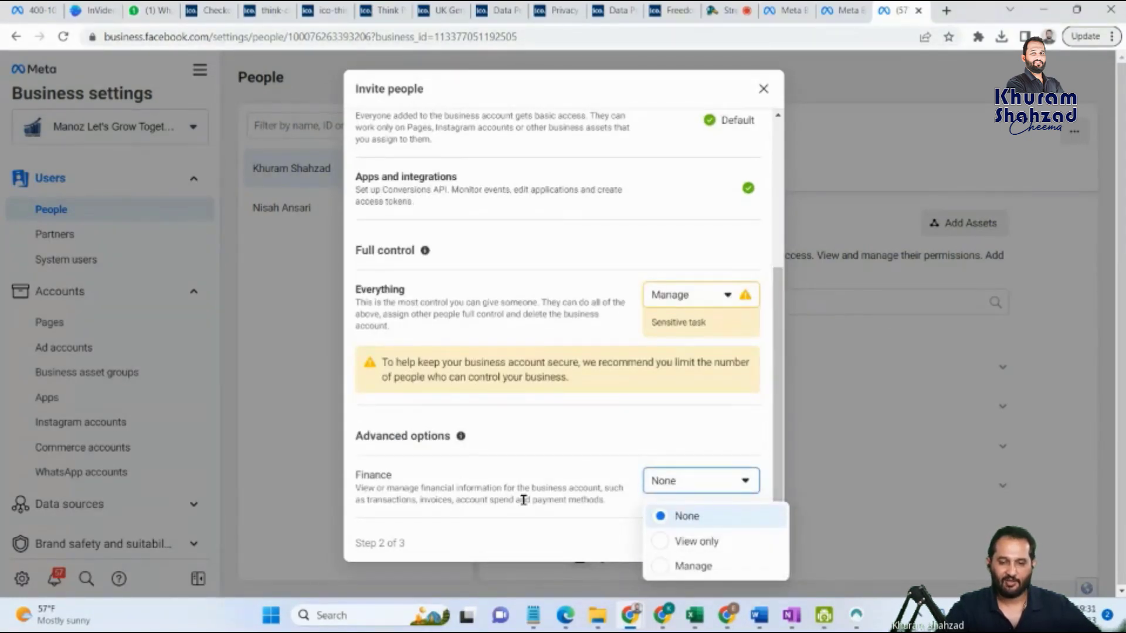
left_click(608, 503)
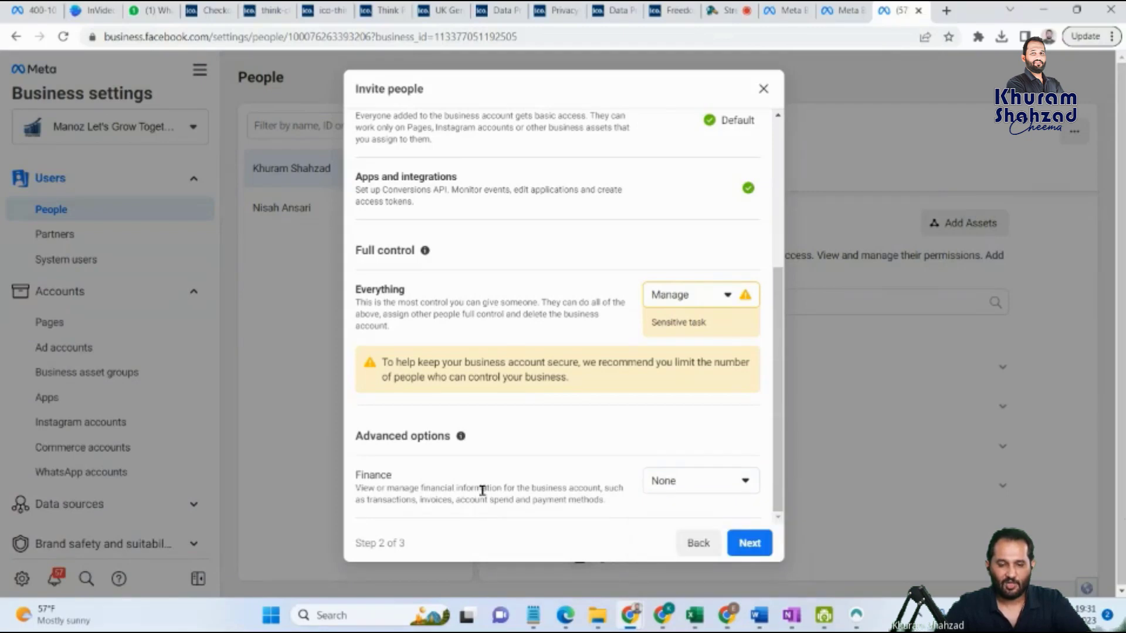
left_click(704, 484)
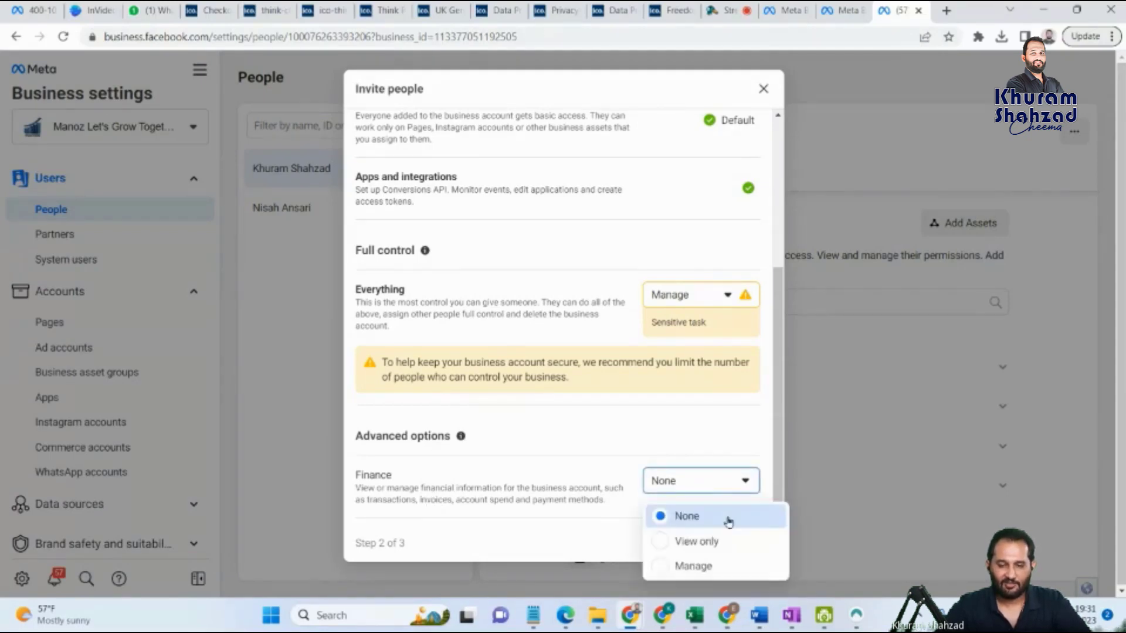
left_click(695, 541)
left_click(729, 479)
left_click(694, 566)
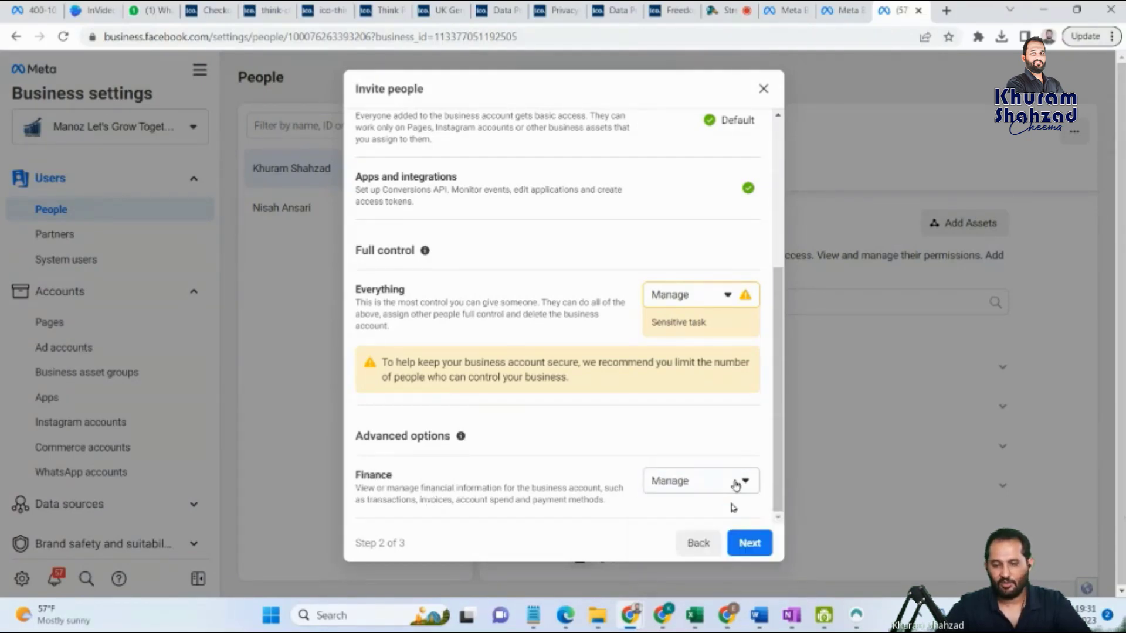
left_click(733, 484)
left_click(704, 516)
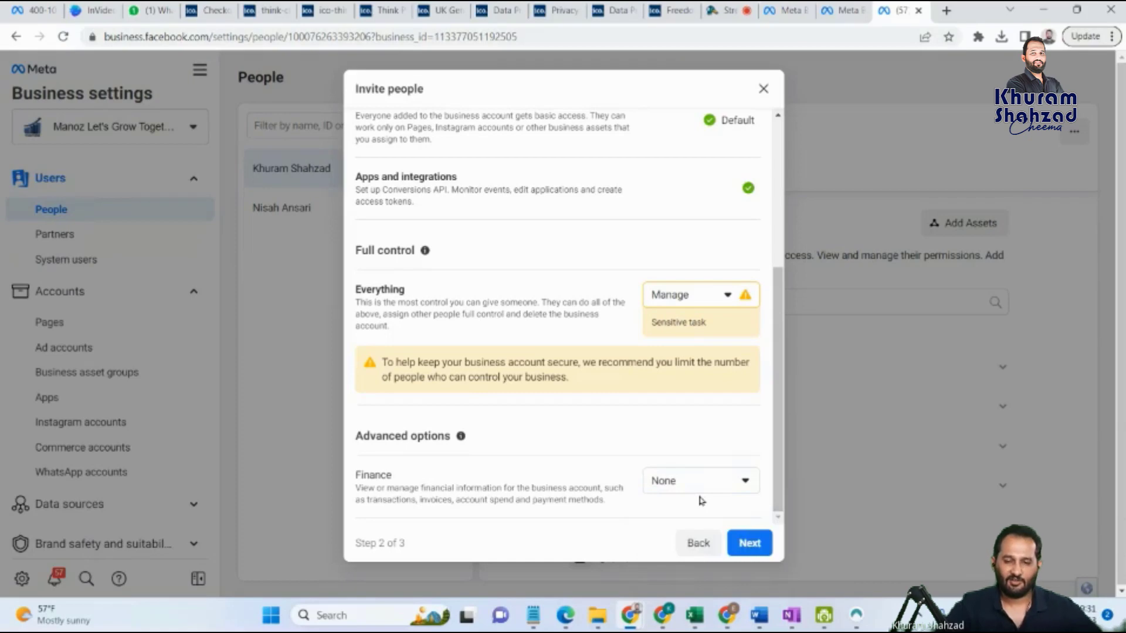
Step: Set Everything to None, keep Apps and integrations at View and manage, and continue to assigning assets
left_click(724, 295)
left_click(711, 324)
left_click(706, 192)
left_click(692, 248)
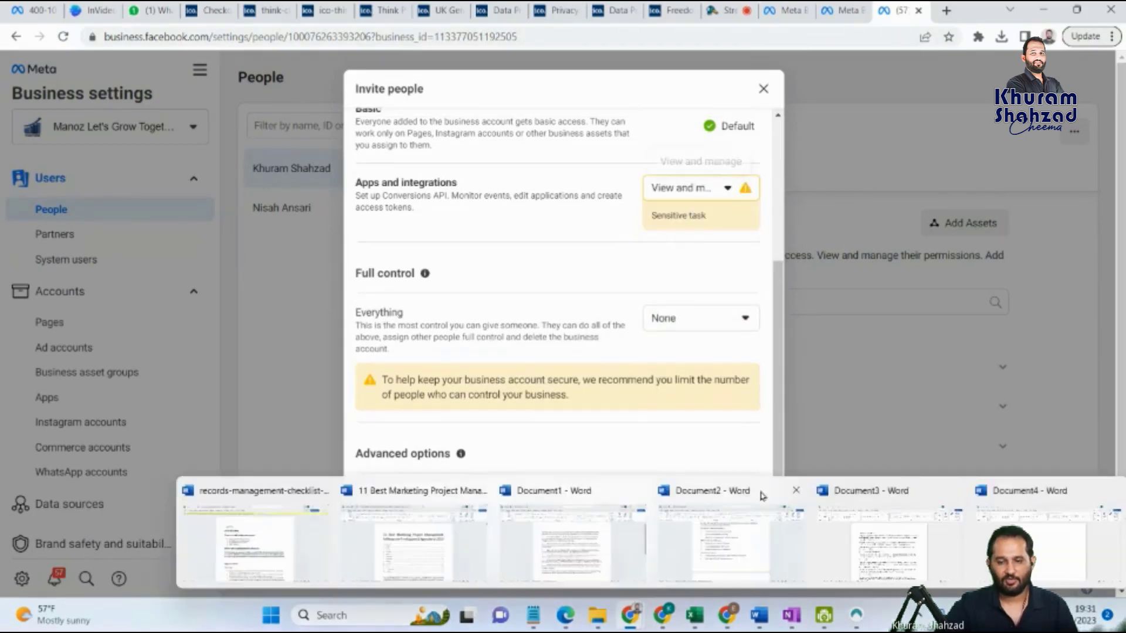
left_click(744, 547)
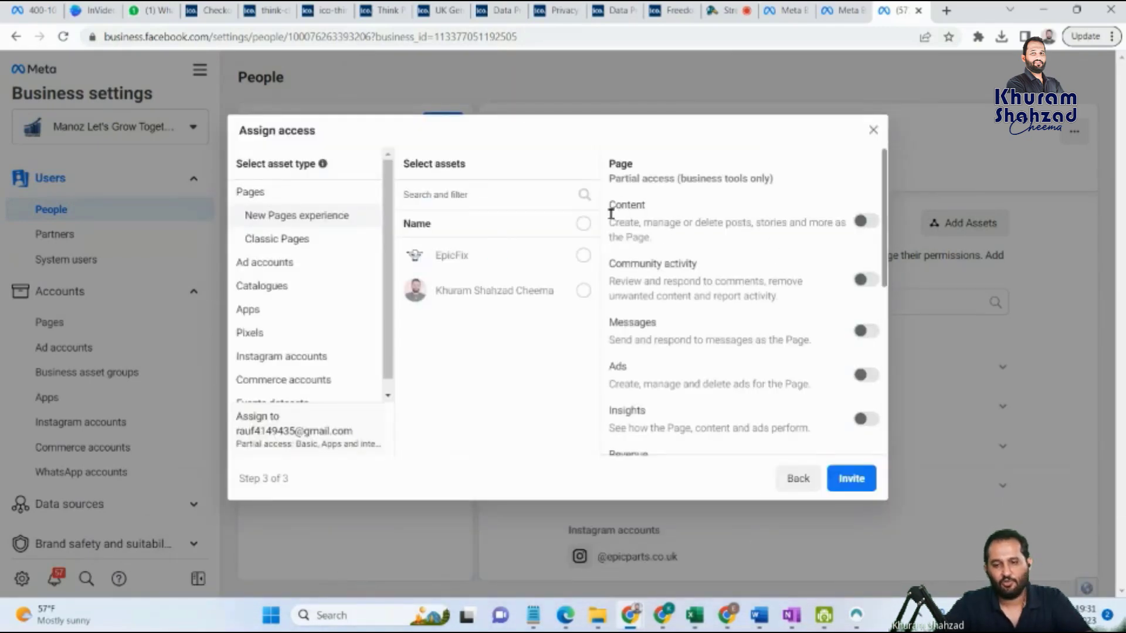
Step: Compare the Pages available under New Pages experience and Classic Pages
mouse_move(390, 212)
left_mouse_down()
mouse_move(389, 246)
mouse_move(387, 235)
left_mouse_up()
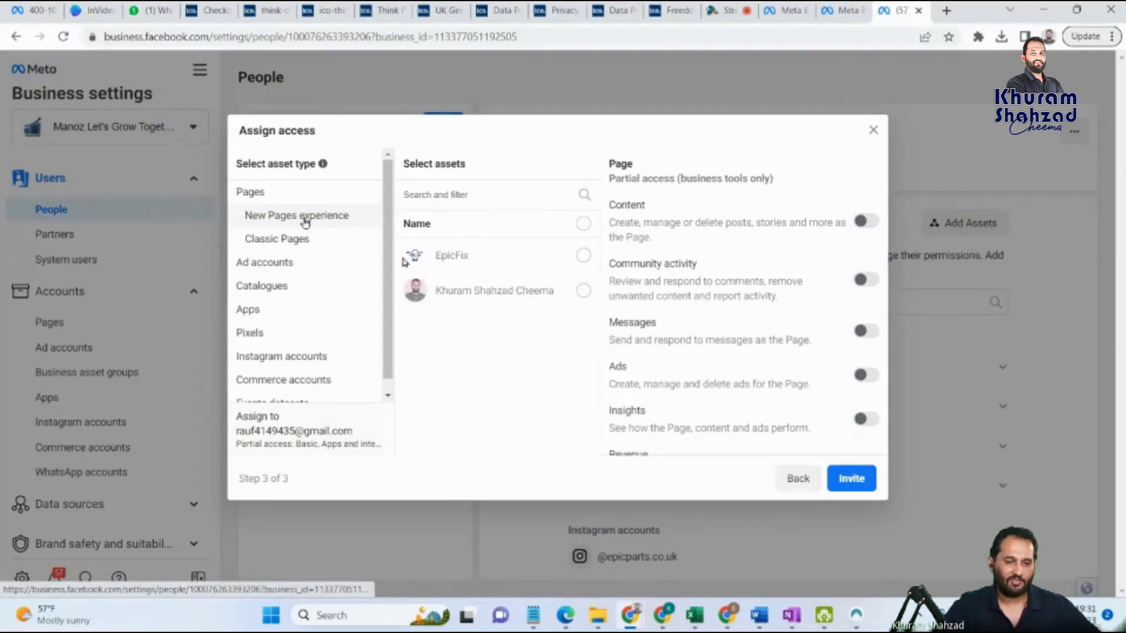
left_click(276, 241)
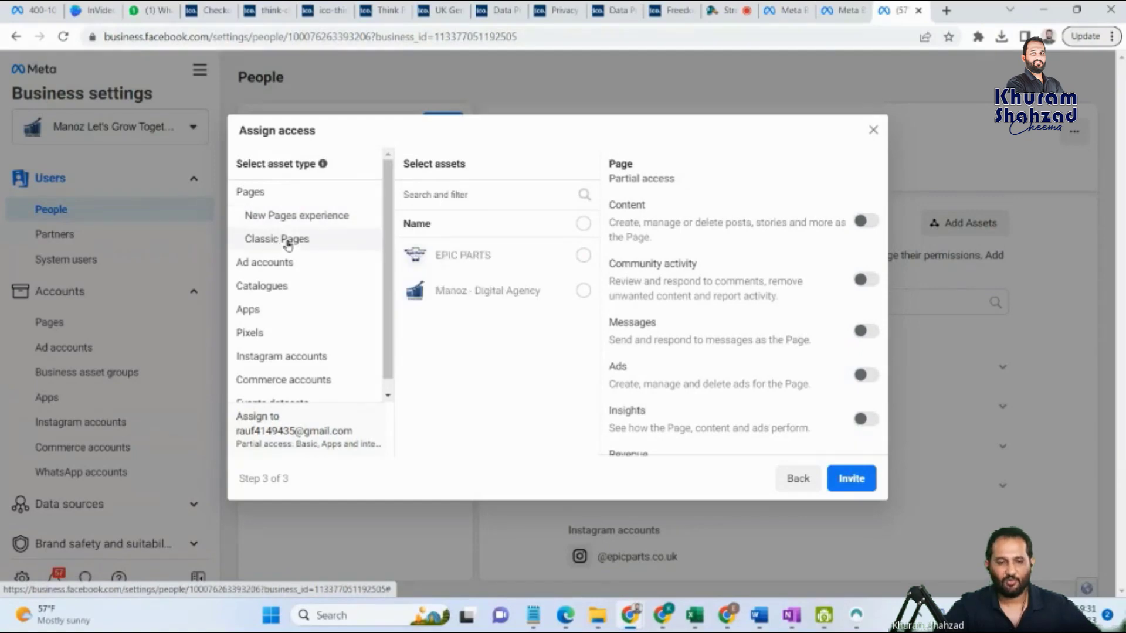
left_click(304, 217)
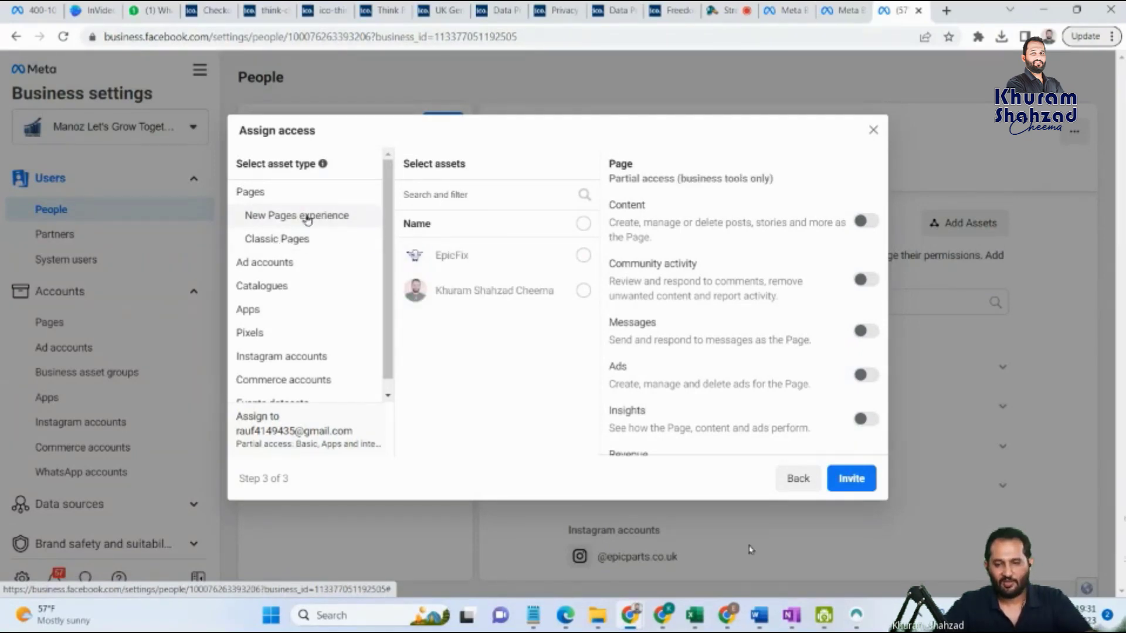
left_click(274, 237)
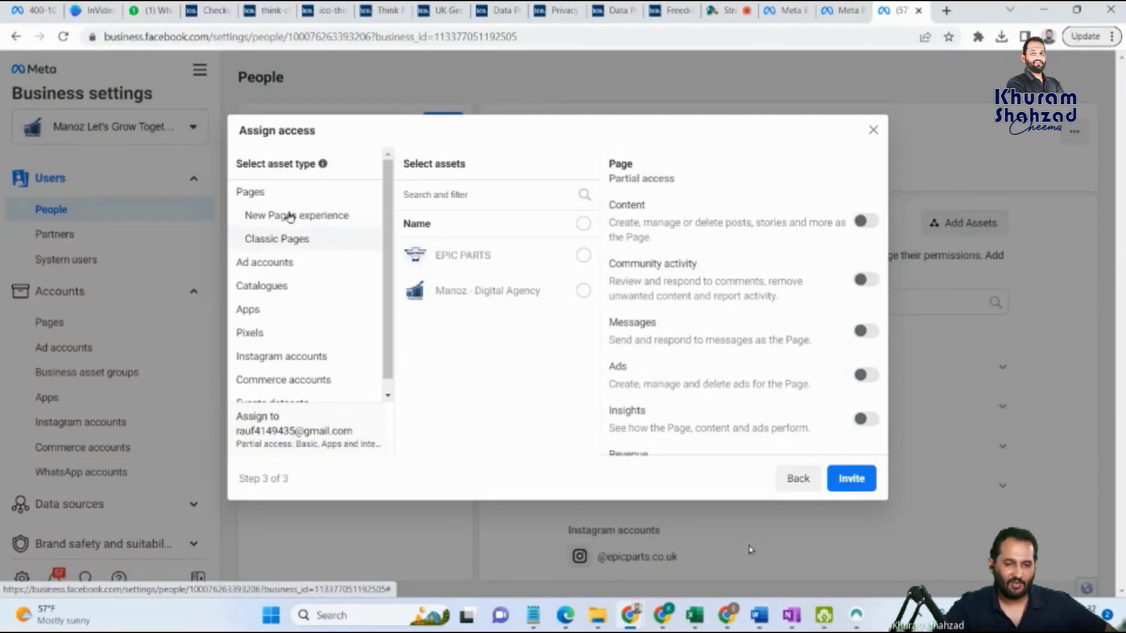
left_click(289, 217)
Step: Select the personal-brand Page below EpicFix, allow Content and Ads access, and leave Insights and Revenue off after trying them
left_click(583, 291)
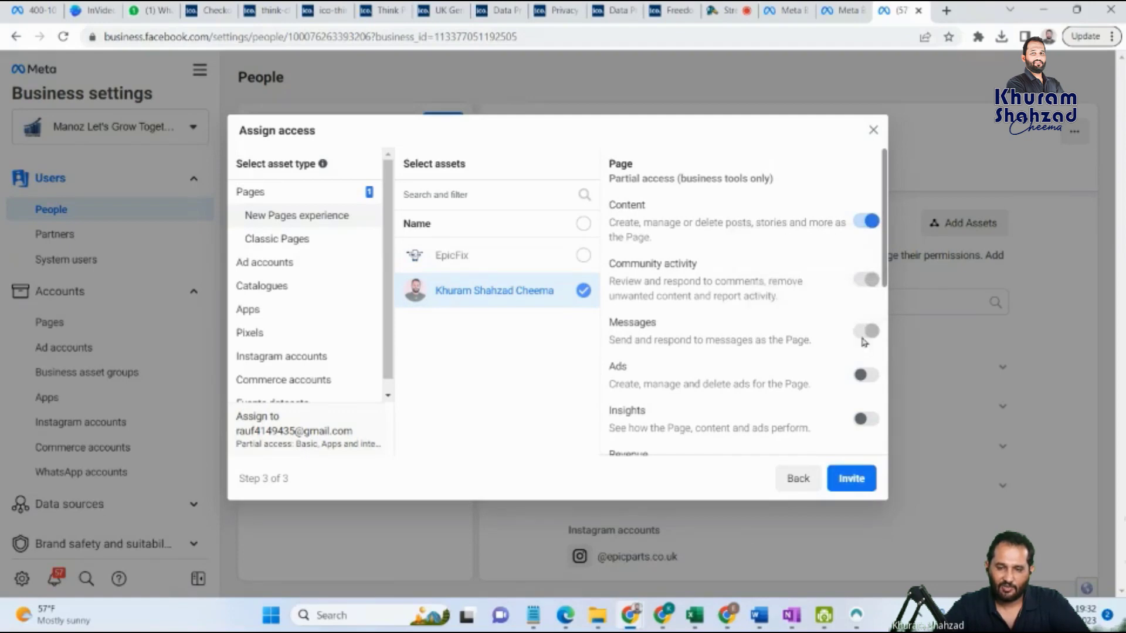
left_click(866, 375)
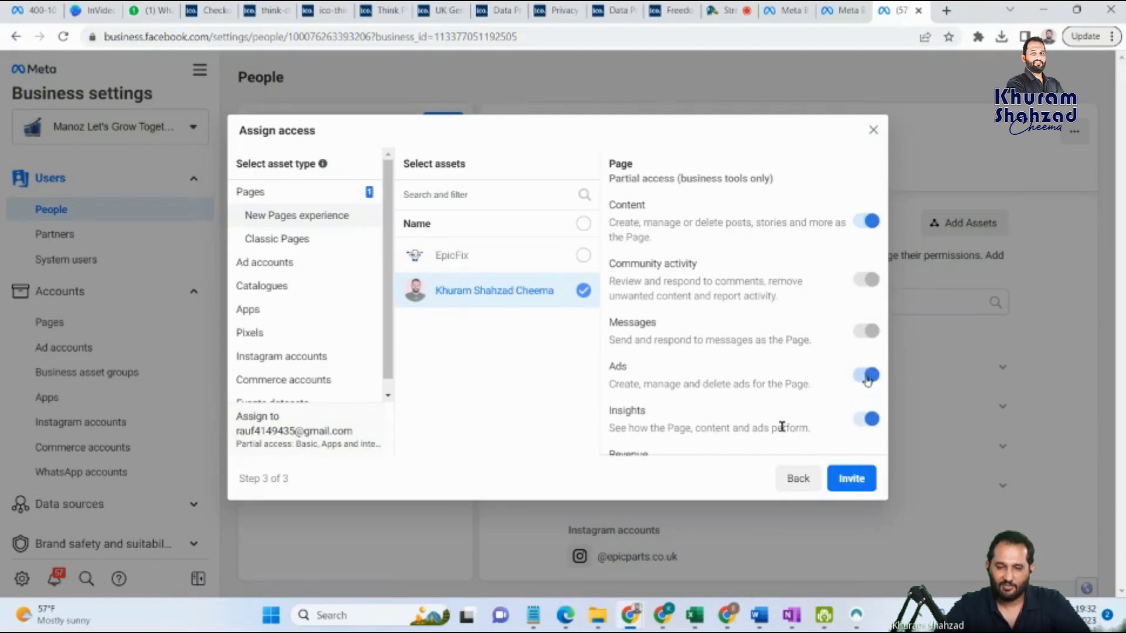
scroll(864, 428, "down", 3)
left_click(866, 278)
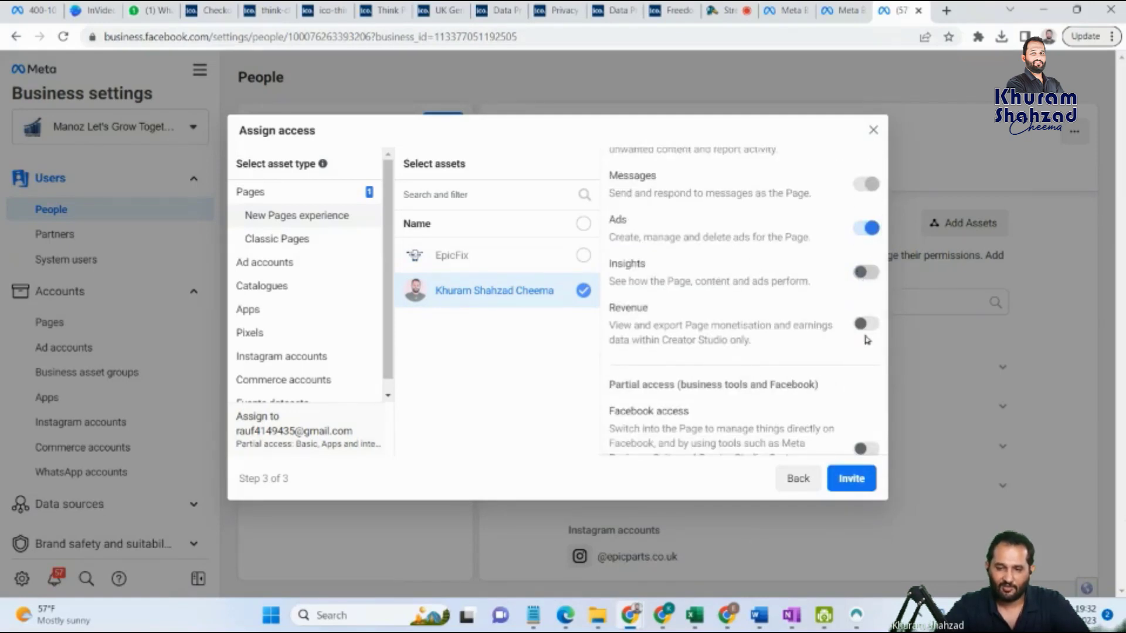
left_click(872, 330)
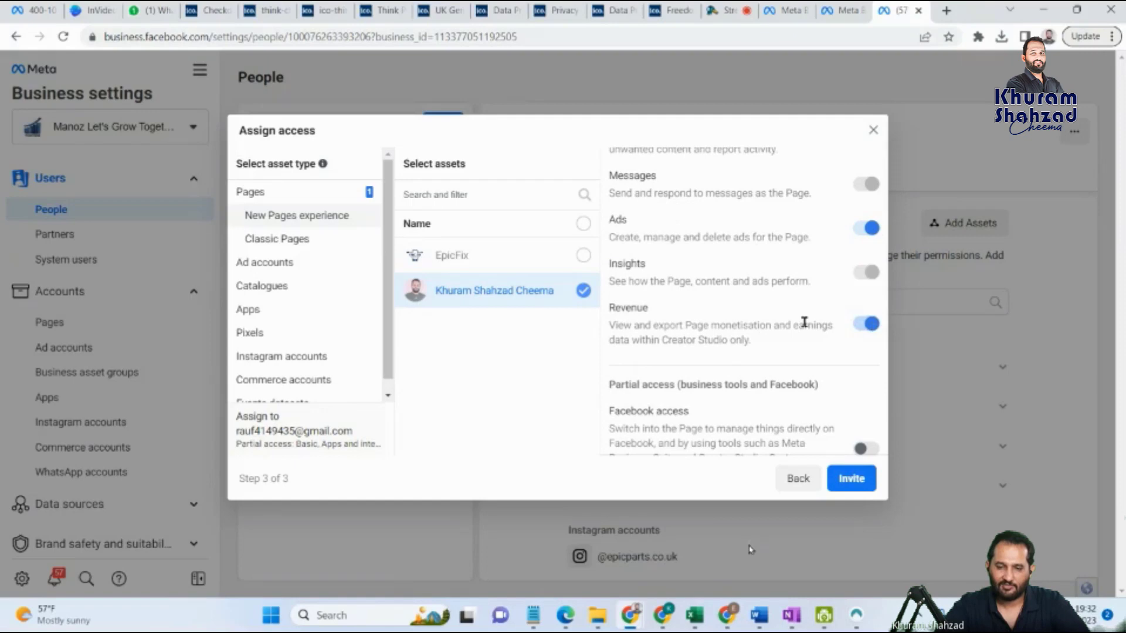
left_click(871, 327)
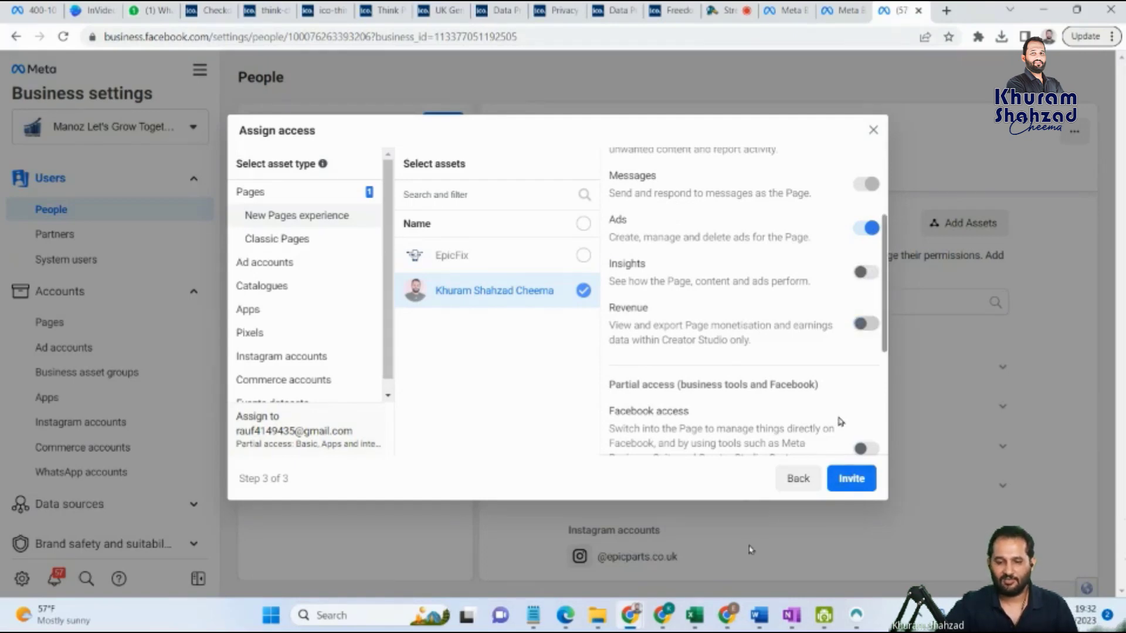
Step: Turn on Facebook access and the Everything full-control permission for the selected Page
scroll(856, 387, "down", 2)
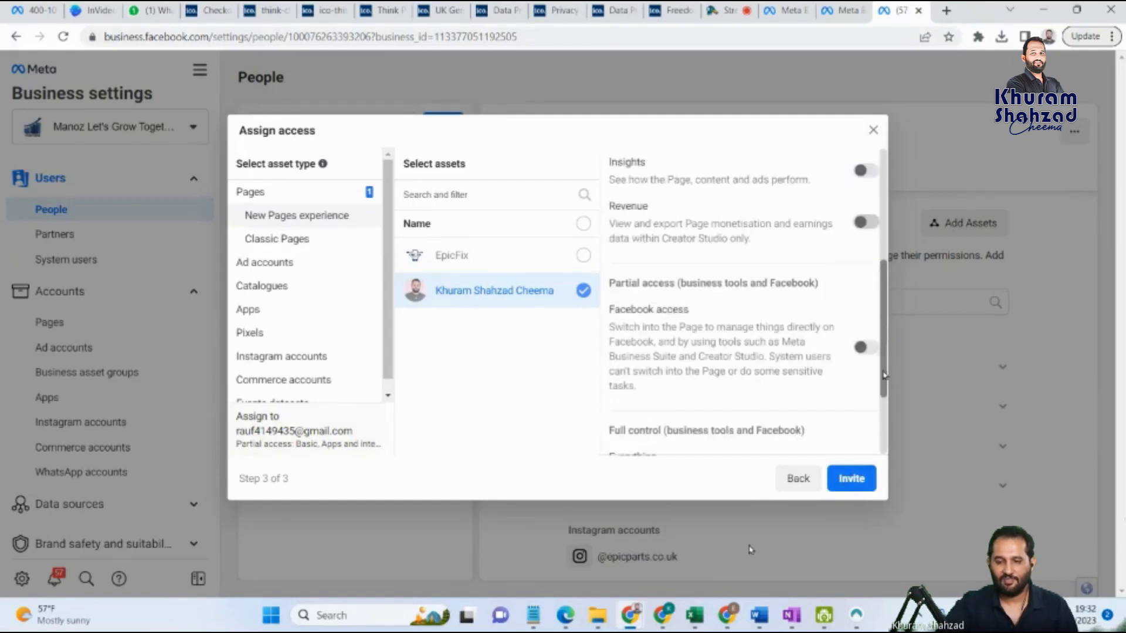
left_click(861, 348)
scroll(821, 340, "down", 3)
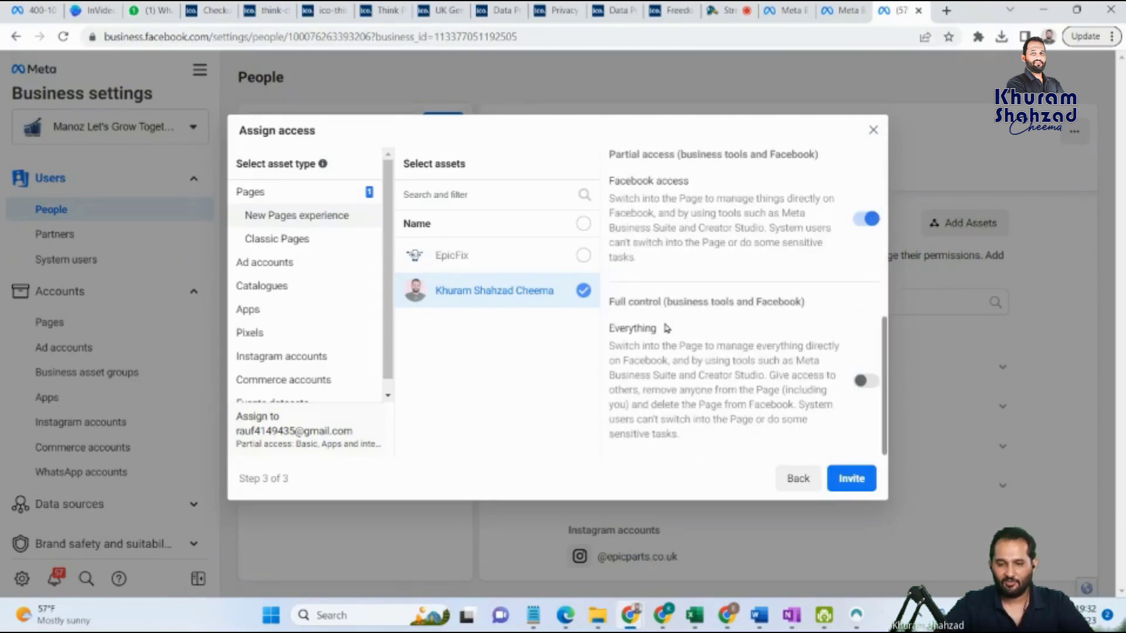
left_click(867, 381)
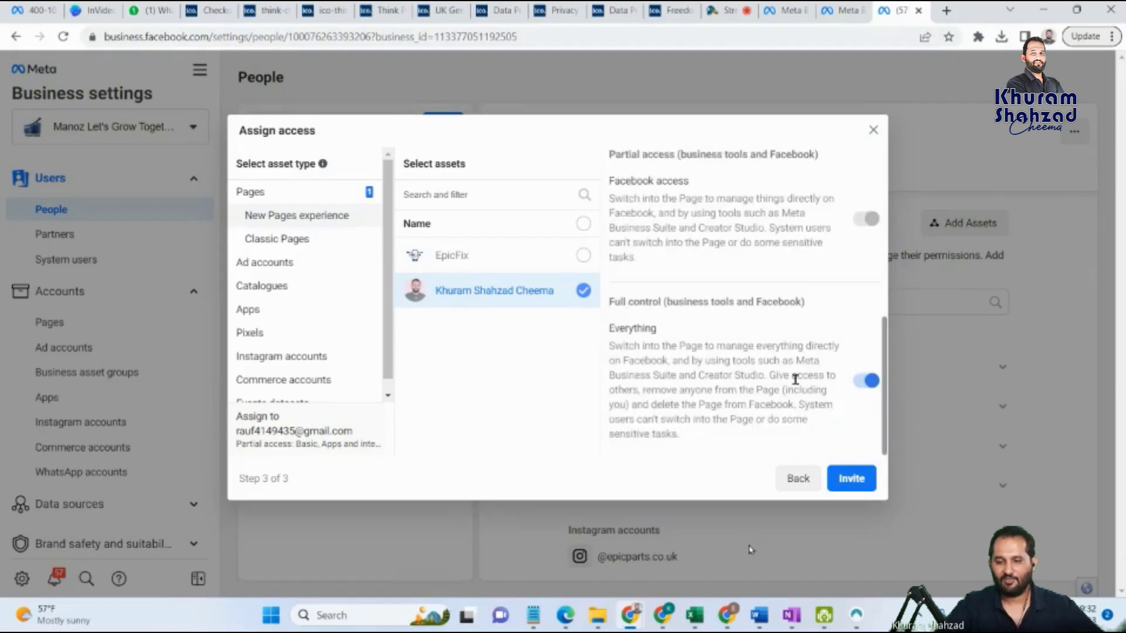
Step: Turn on Revenue access for the selected Page and switch off its Everything permission
left_click_drag(883, 375, 883, 205)
scroll(874, 281, "down", 3)
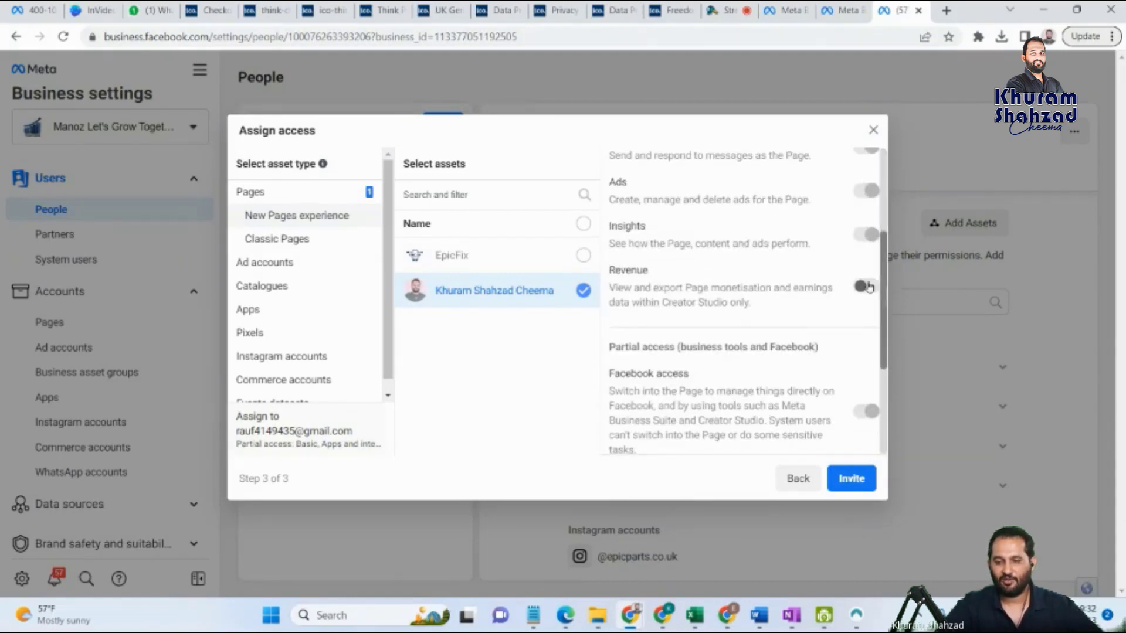
left_click(869, 286)
scroll(883, 358, "down", 2)
scroll(882, 358, "down", 2)
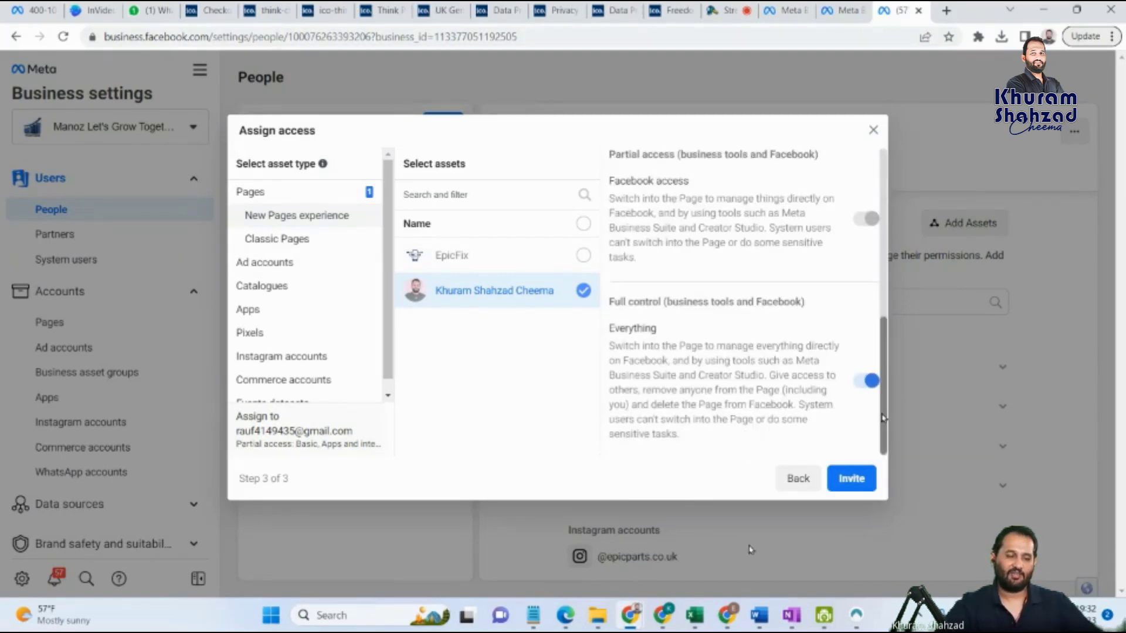
left_click(866, 382)
Step: Turn on Content and Ads access for the Page and switch off Revenue and Insights
left_click_drag(881, 381, 884, 198)
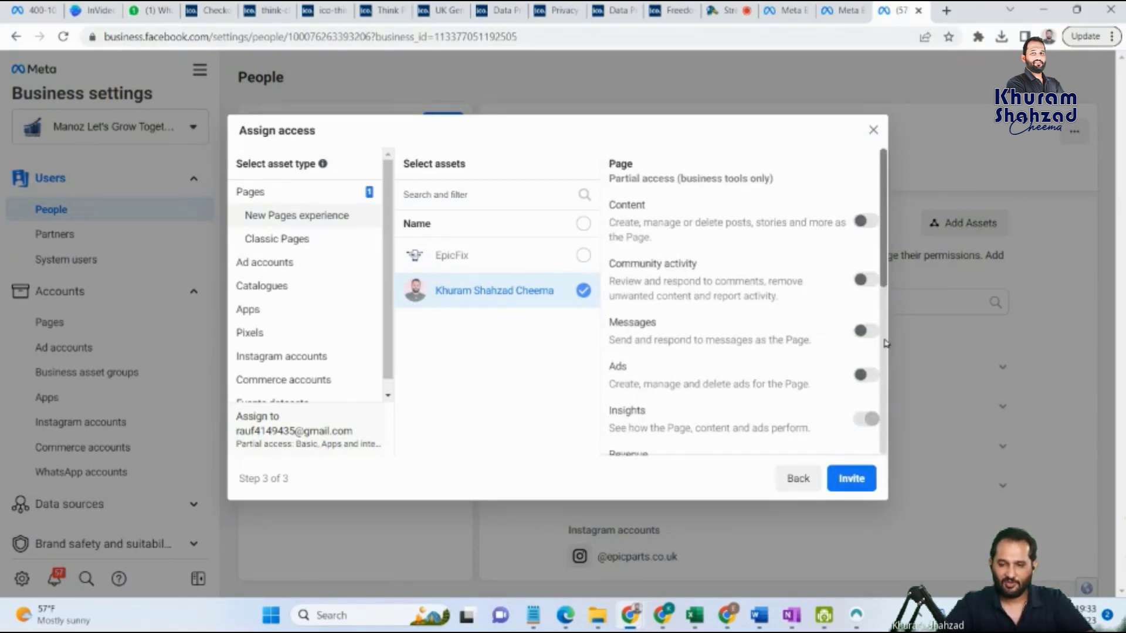
left_click(867, 221)
left_click(867, 375)
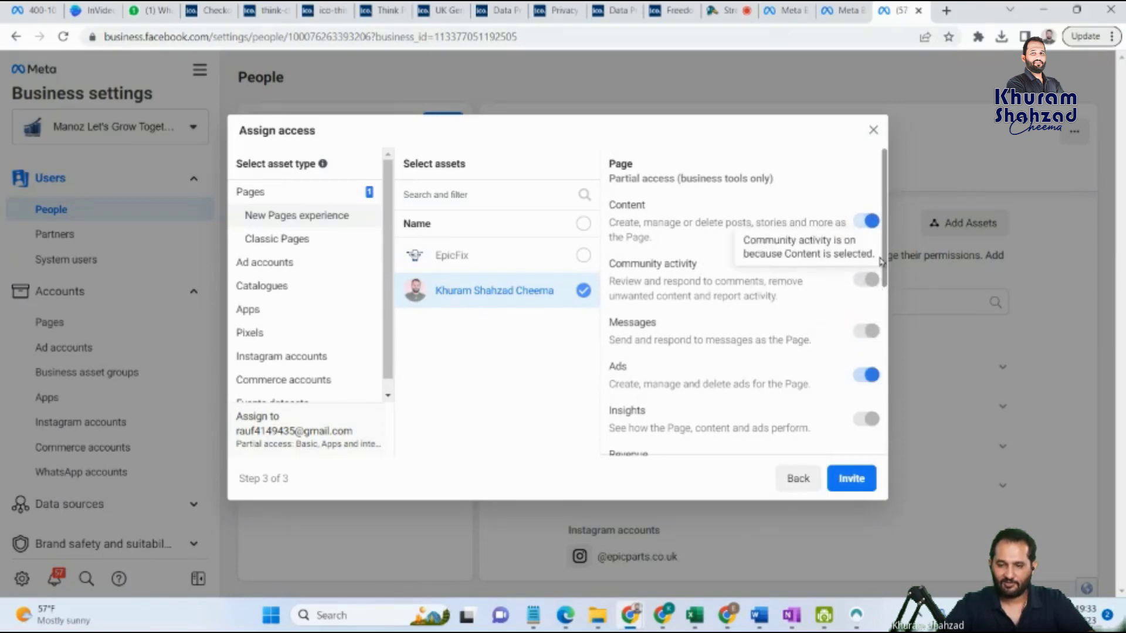
scroll(867, 282, "down", 2)
left_click(865, 339)
left_click(863, 340)
left_click(872, 288)
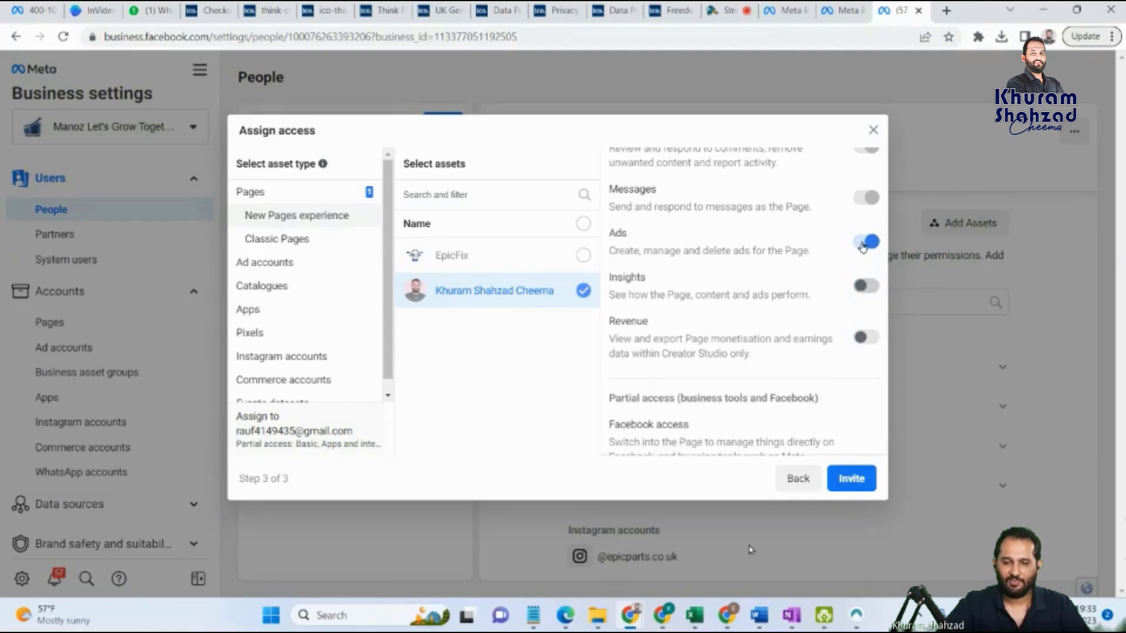
Step: Clear the Page's partial access permissions and grant the invitee Everything under Full control
left_click_drag(883, 235, 867, 463)
left_click(867, 221)
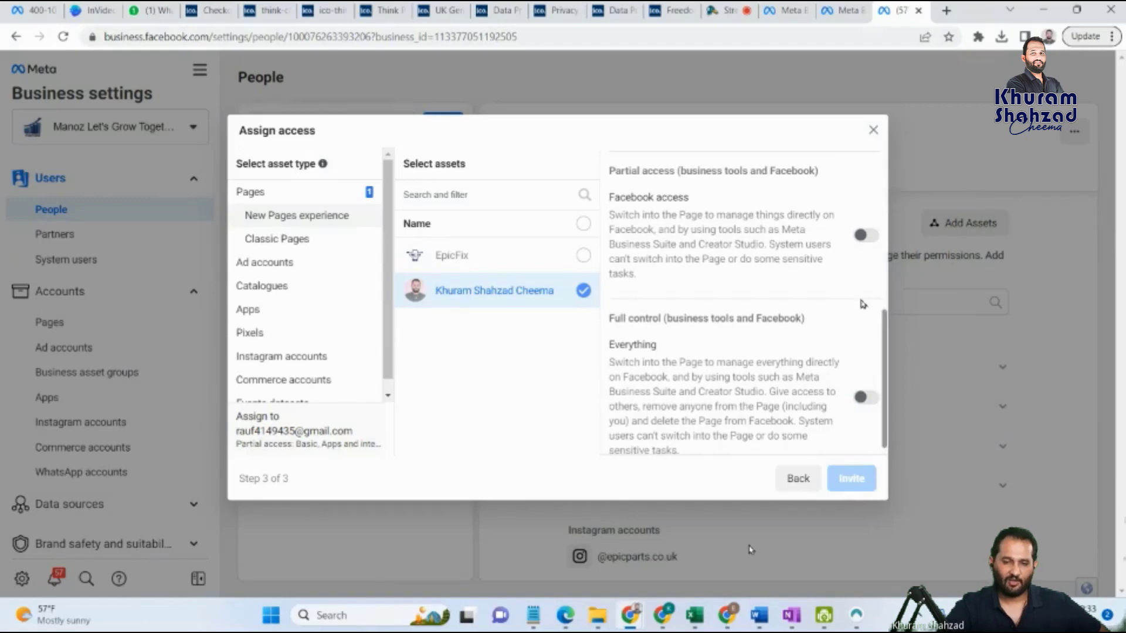
left_click(865, 397)
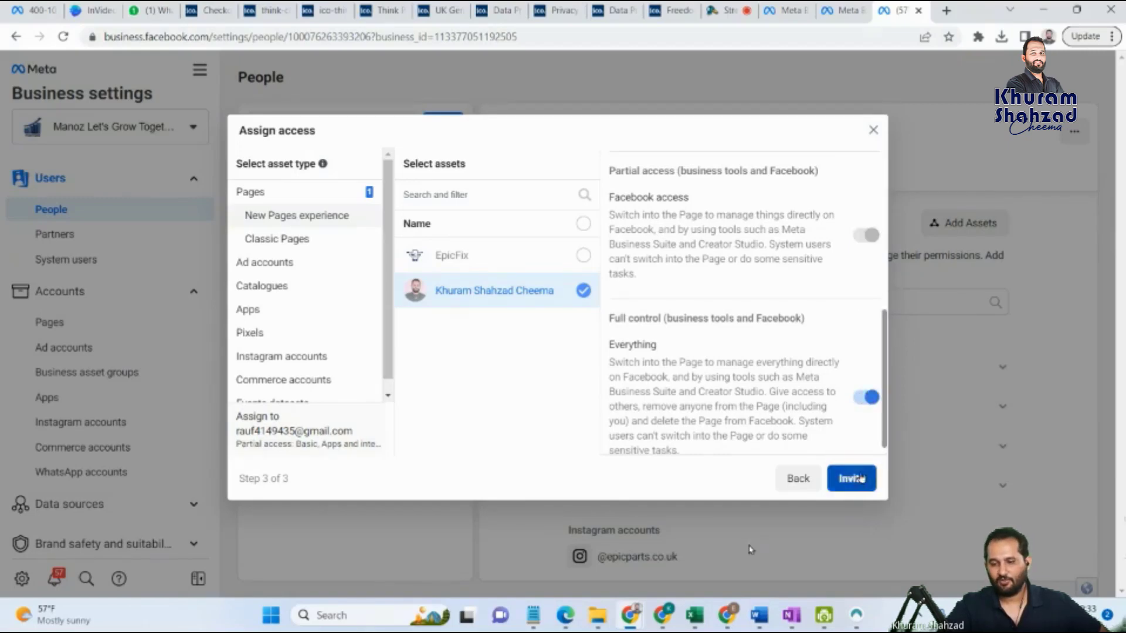
Step: Review the selected Page's permission options from Content through Facebook access to Everything
left_click_drag(883, 405, 887, 207)
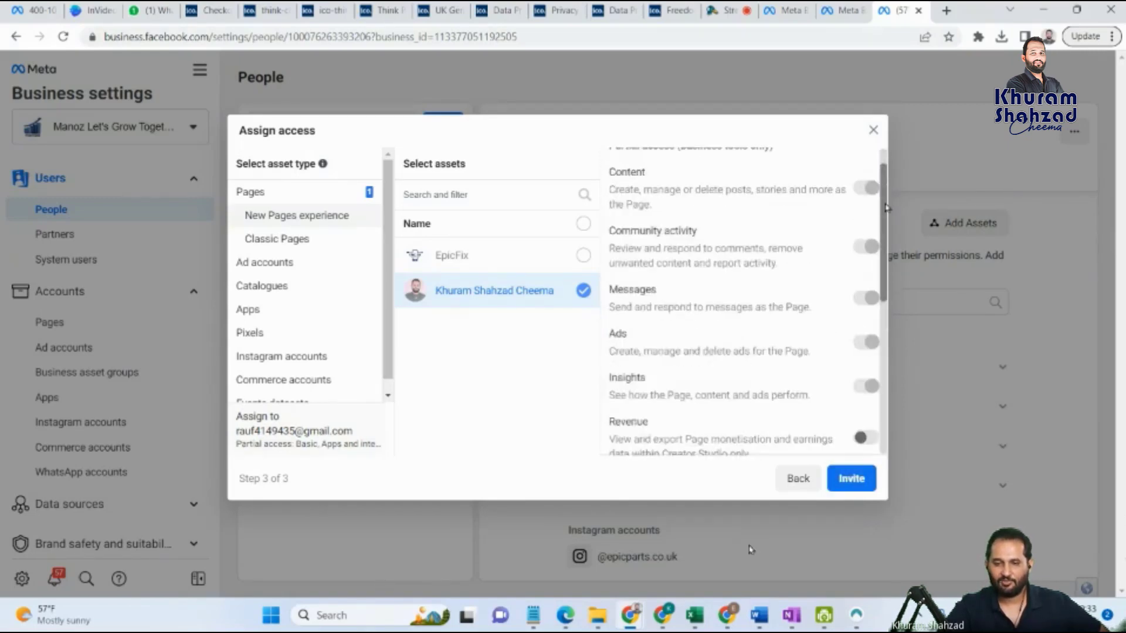
scroll(854, 377, "up", 1)
scroll(850, 322, "down", 5)
scroll(846, 235, "up", 2)
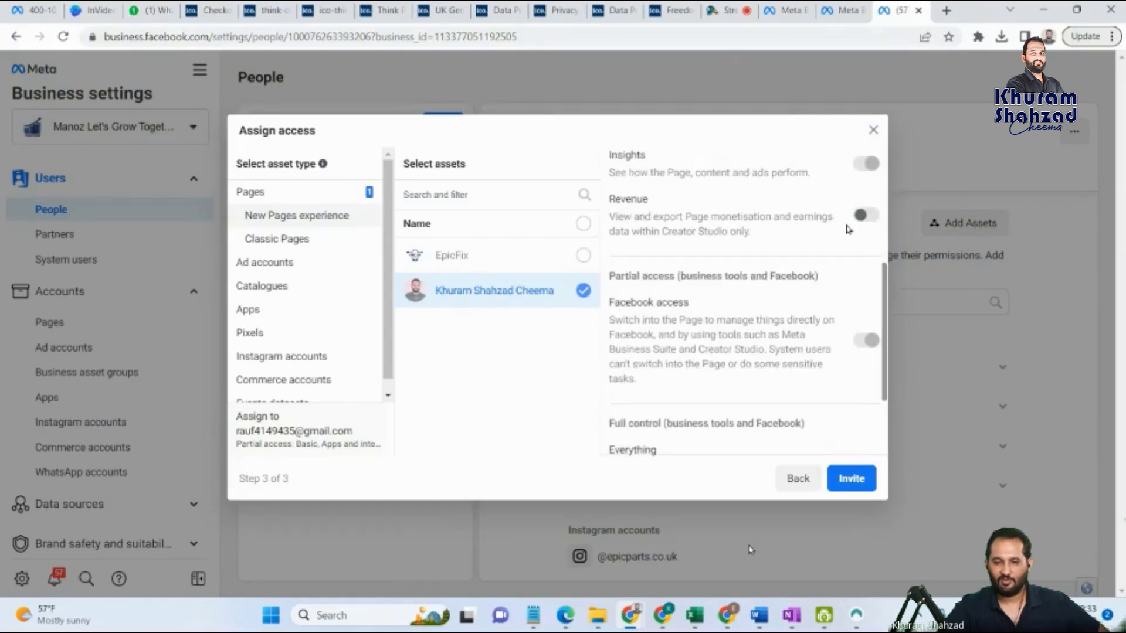
scroll(870, 399, "down", 2)
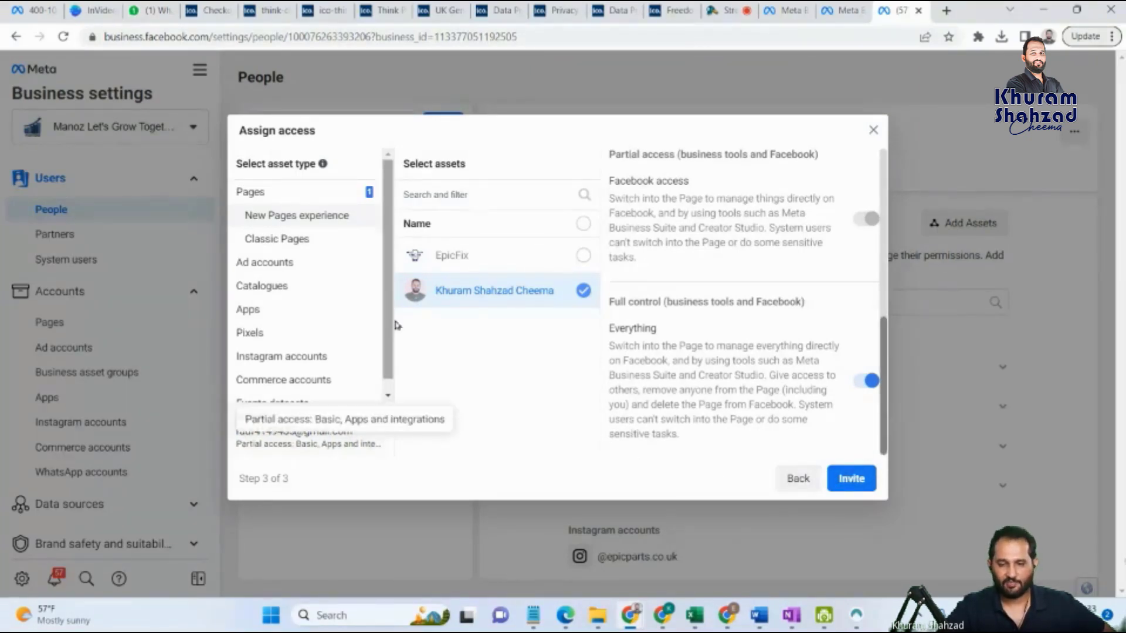
Step: Select both the EpicParts and Manoz Ltd ad accounts as assets for the invitee
left_click(268, 263)
left_click(574, 255)
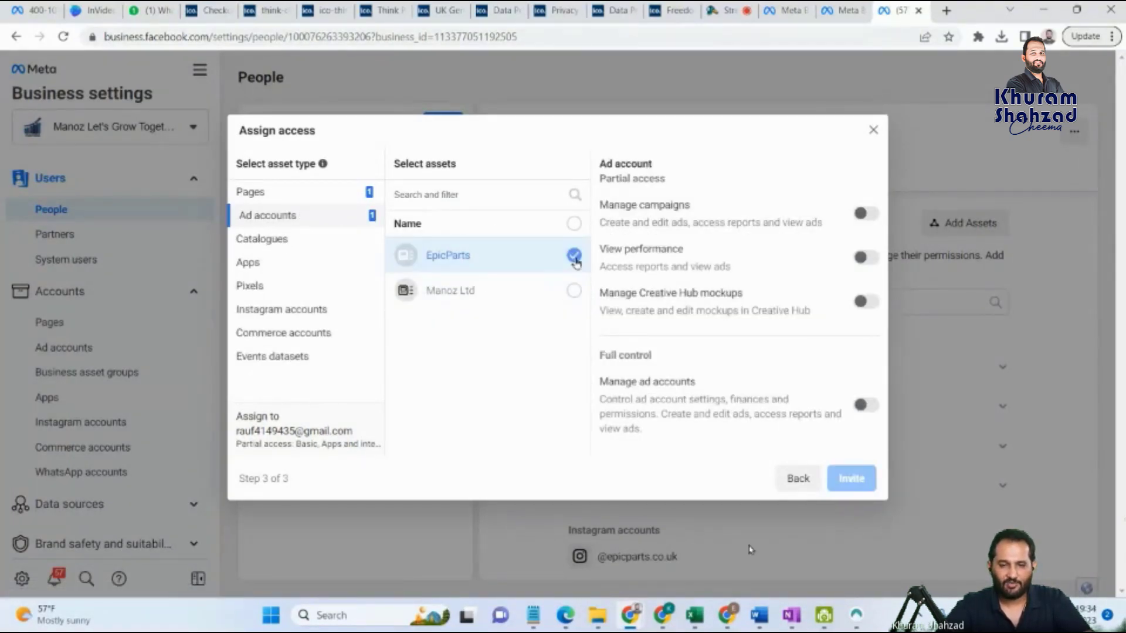
left_click(573, 291)
left_click(574, 255)
left_click(575, 291)
left_click(573, 255)
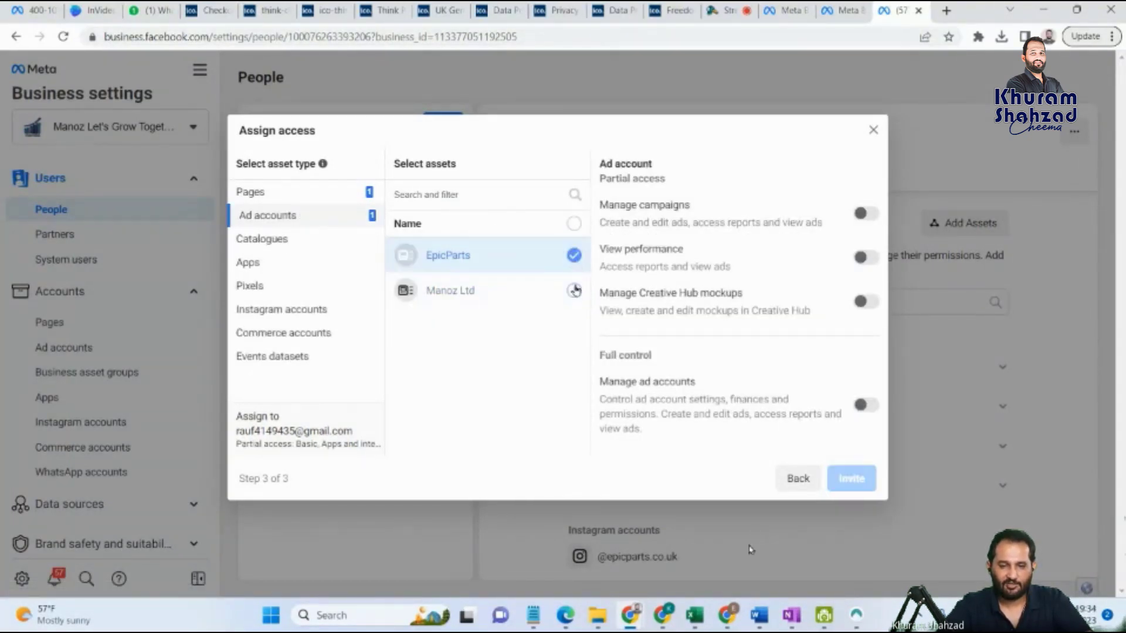
left_click(573, 290)
Step: Try Manage campaigns and full-control Manage ad accounts access on both ad accounts, and clear the selection of both
left_click(877, 219)
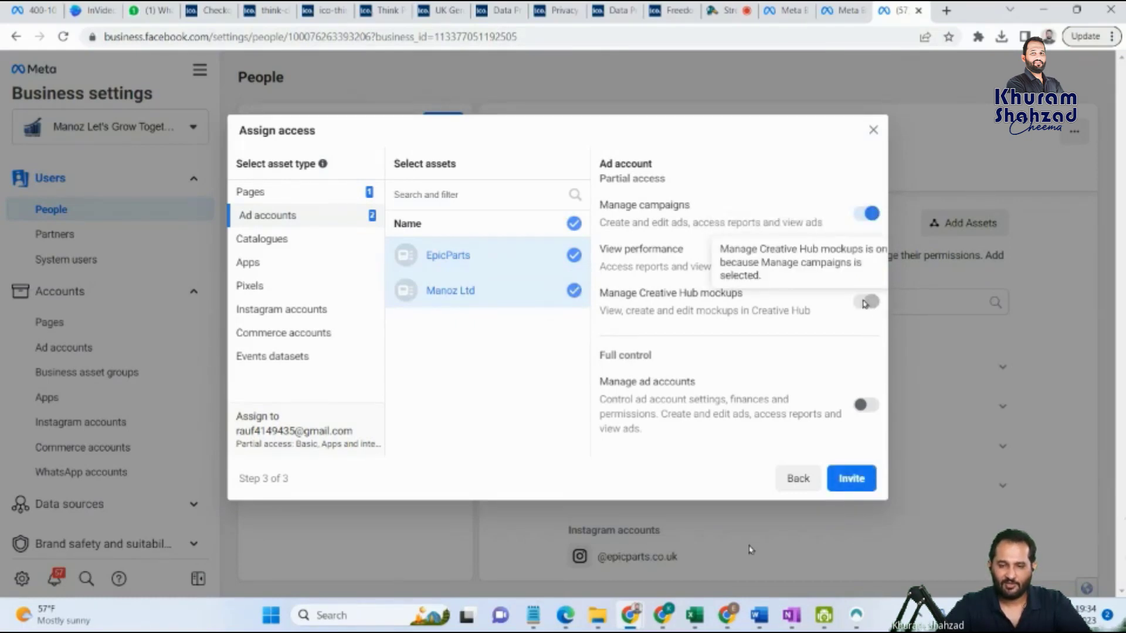
left_click(873, 406)
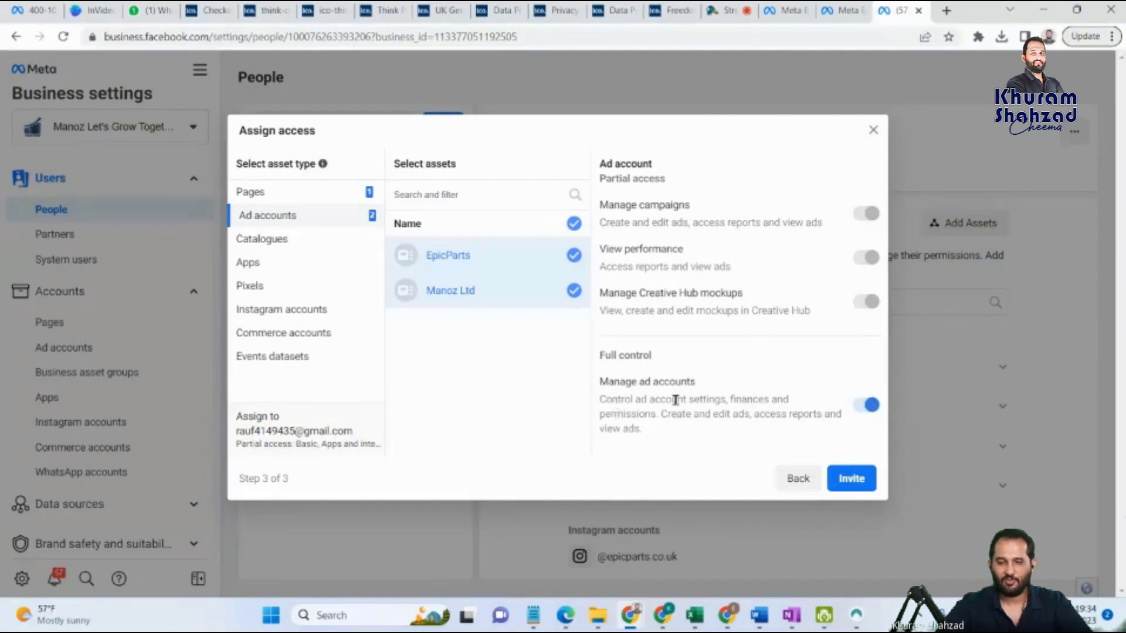
left_click(868, 405)
left_click(871, 213)
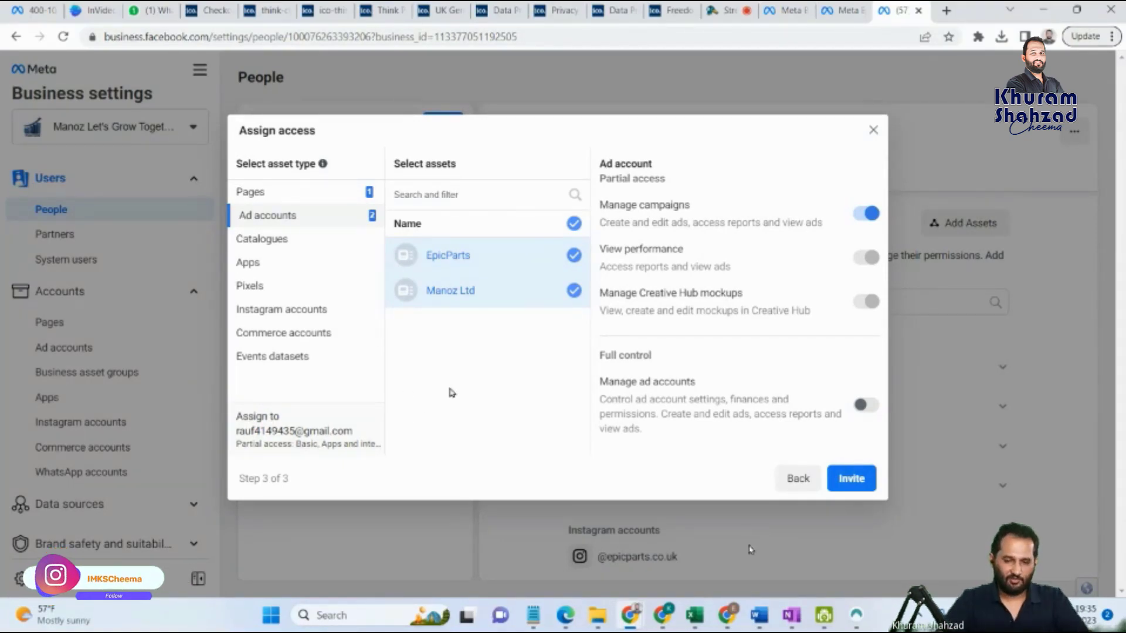
left_click(574, 224)
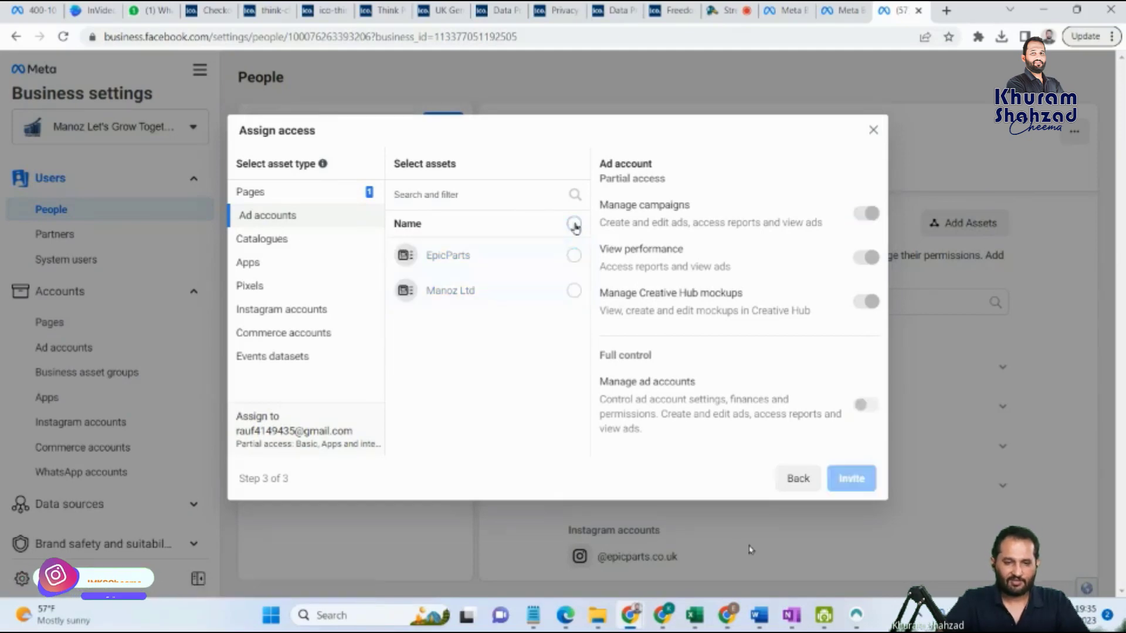
Step: Look over the Catalogues and Apps access options, and select EpicParts LTD's Pixel and the Manoz Ltd – Meta pixel
left_click(284, 239)
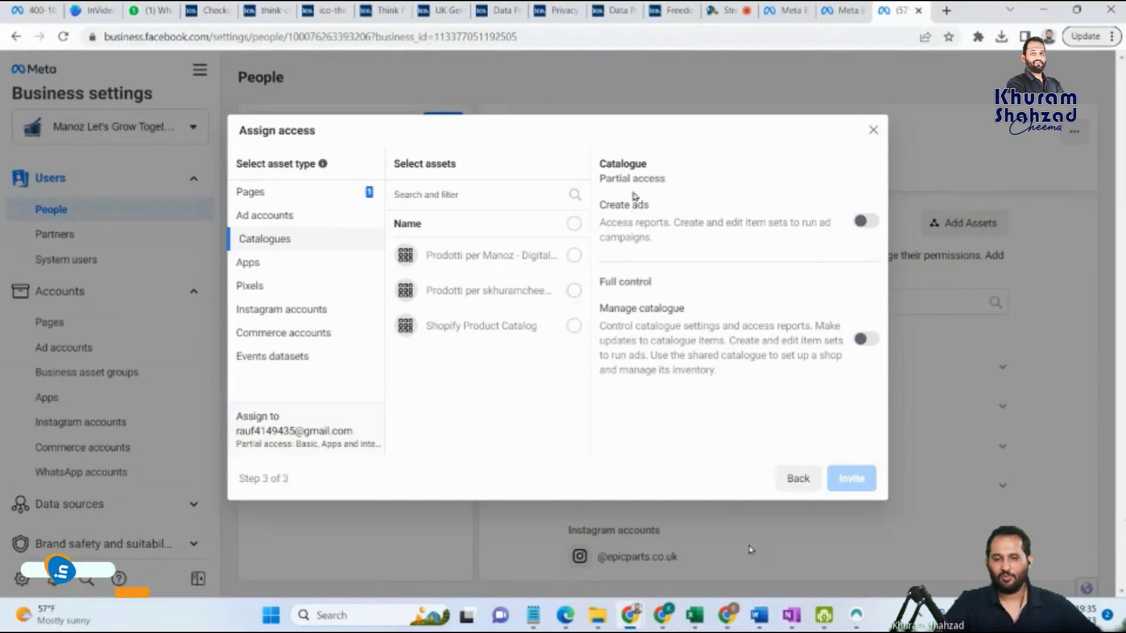
left_click(256, 272)
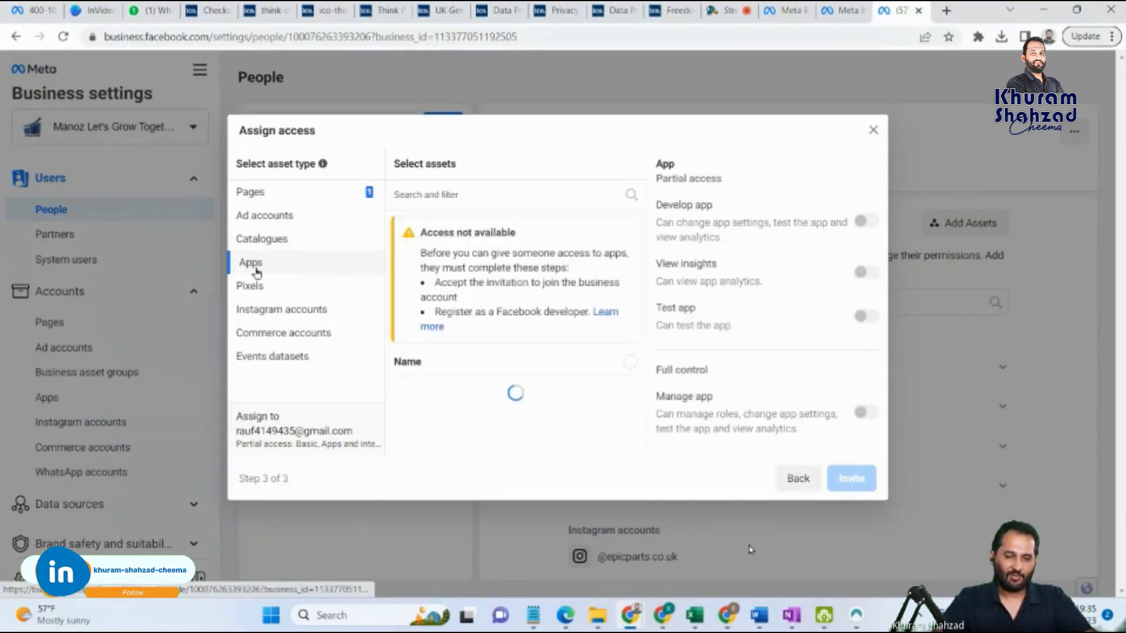
left_click(247, 286)
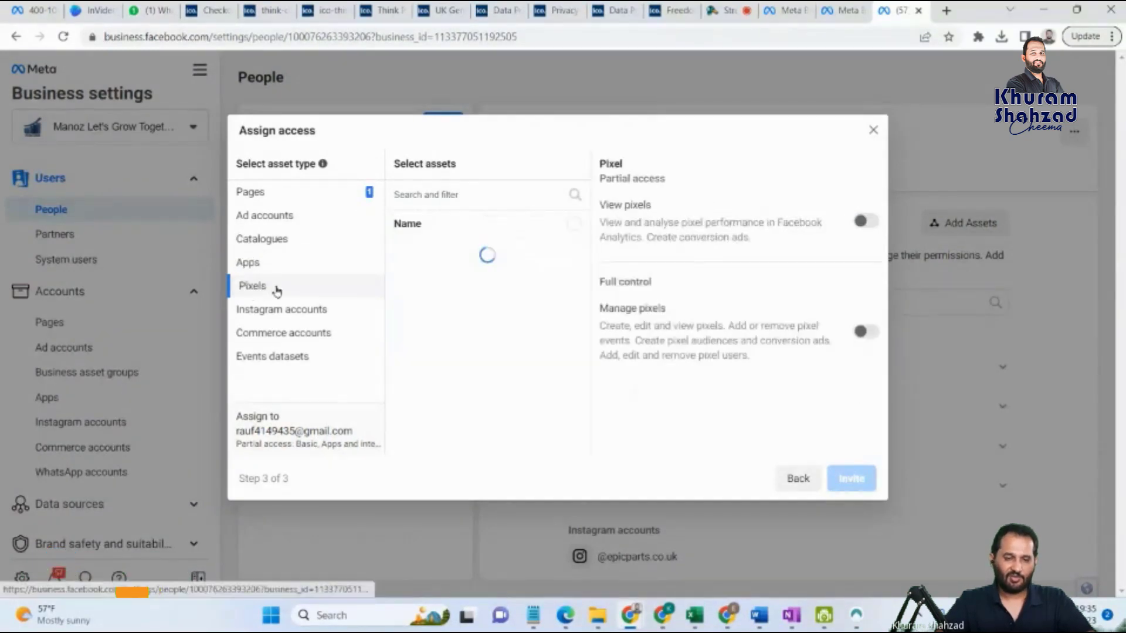
left_click(574, 256)
left_click(574, 292)
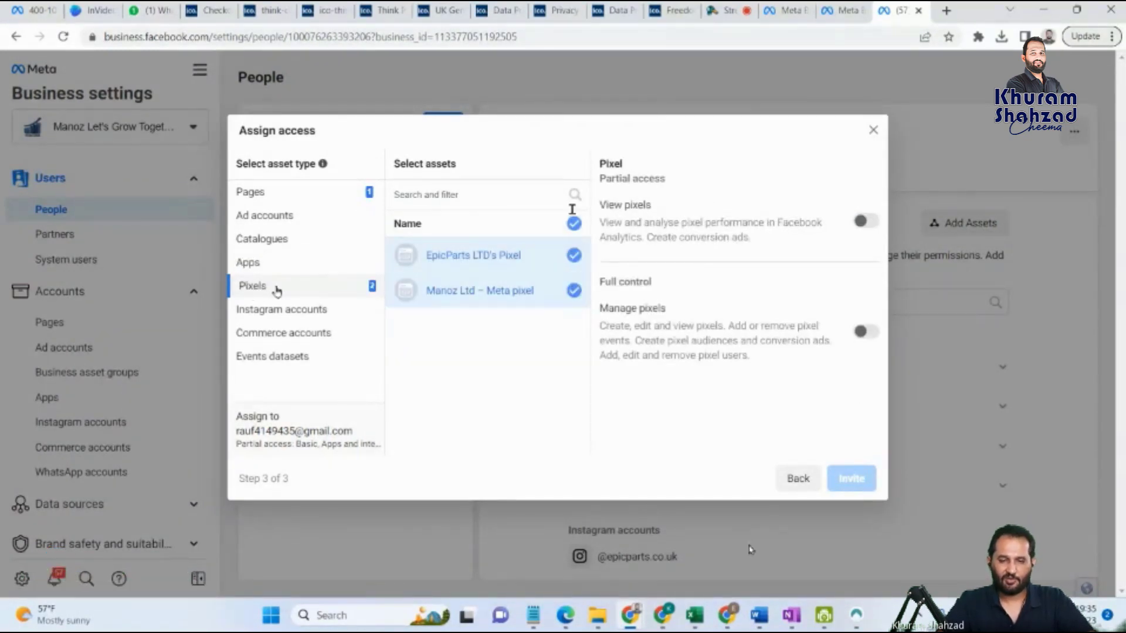
Step: Select both Instagram accounts, review their partial access permissions, and clear the selection
left_click(293, 311)
left_click(574, 256)
left_click(574, 290)
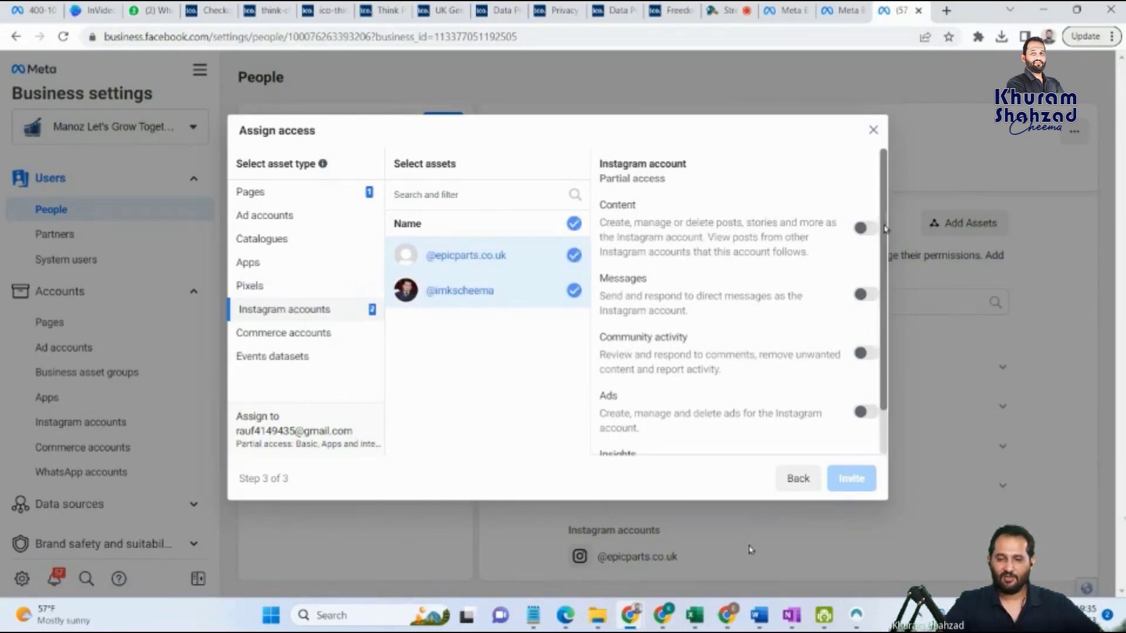
scroll(882, 291, "down", 1)
left_click_drag(885, 292, 881, 344)
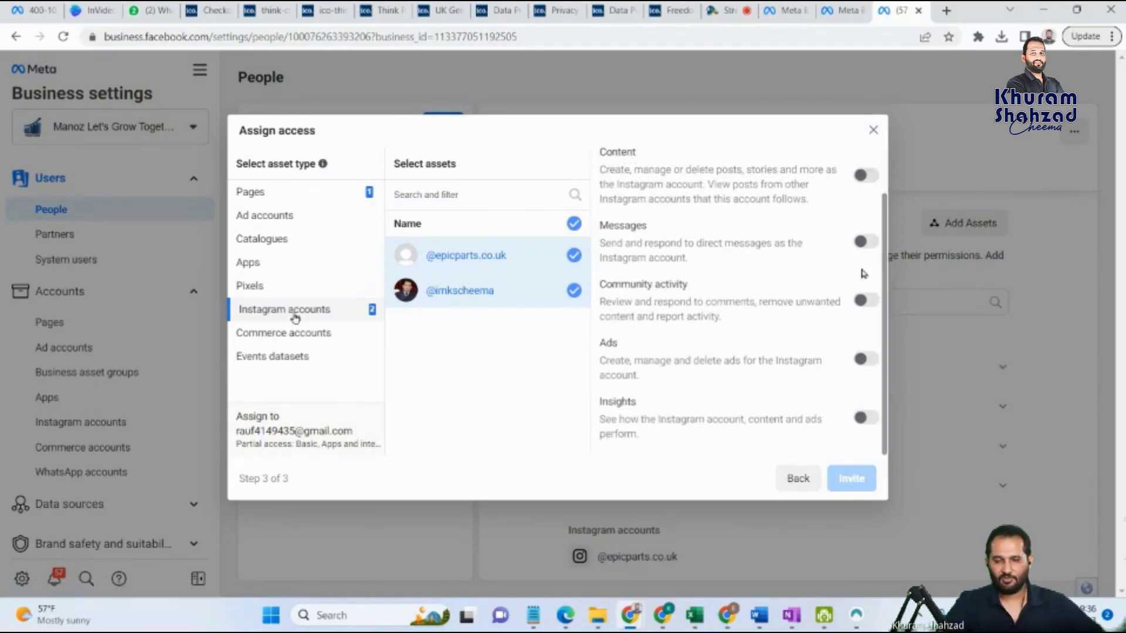
left_click(574, 223)
Step: Select all commerce accounts for the invitee and check the Events datasets asset type
left_click(280, 335)
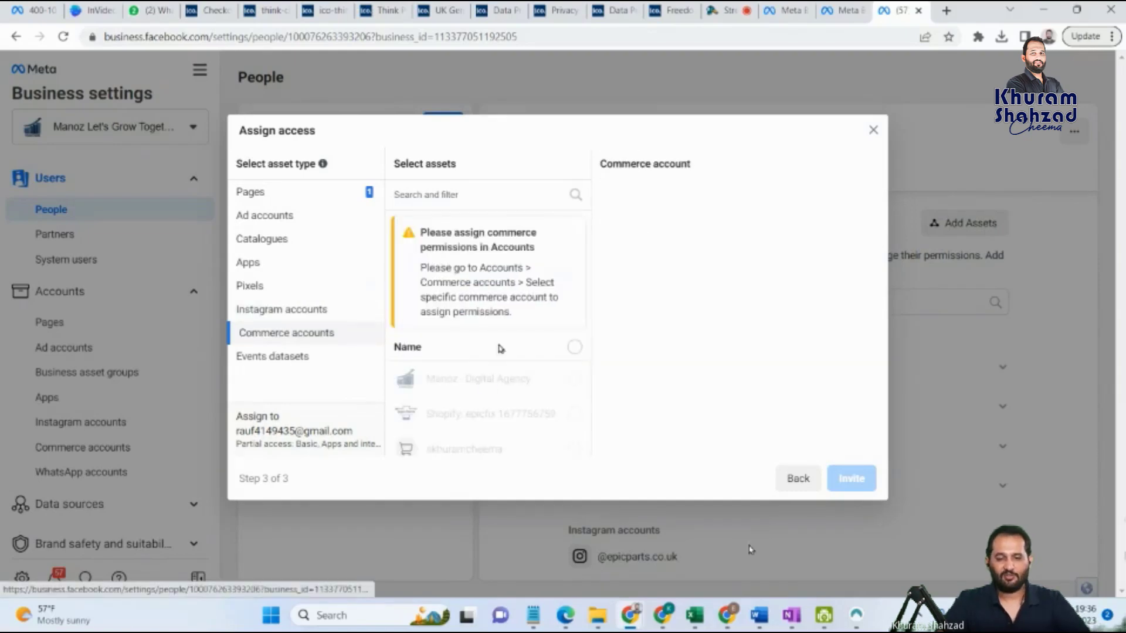
left_click(575, 347)
scroll(586, 405, "down", 1)
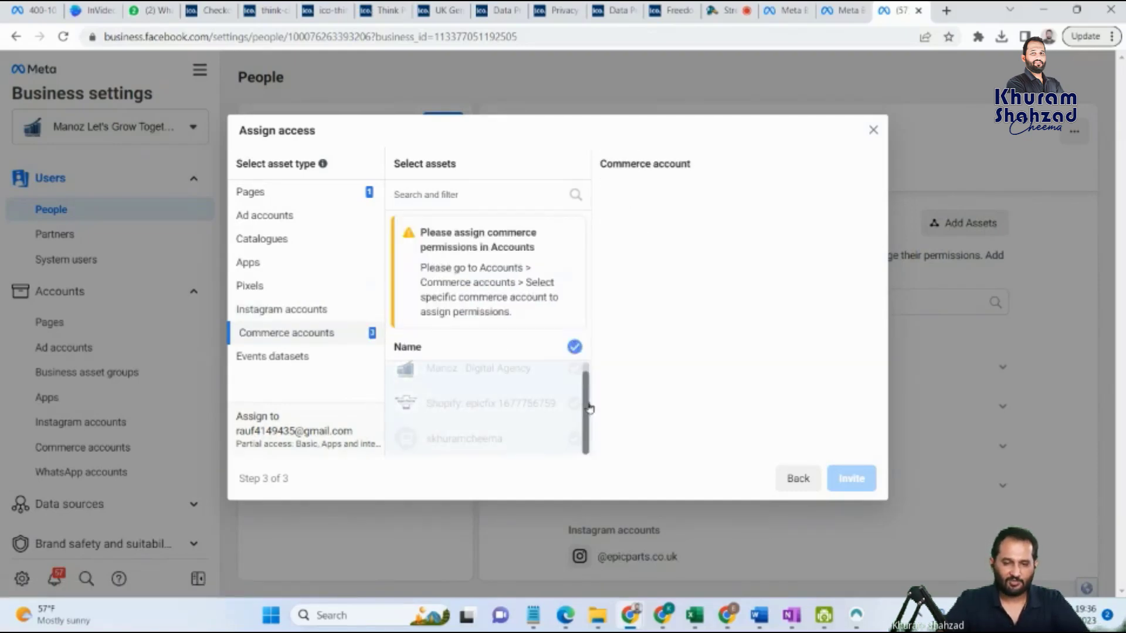
left_click(295, 363)
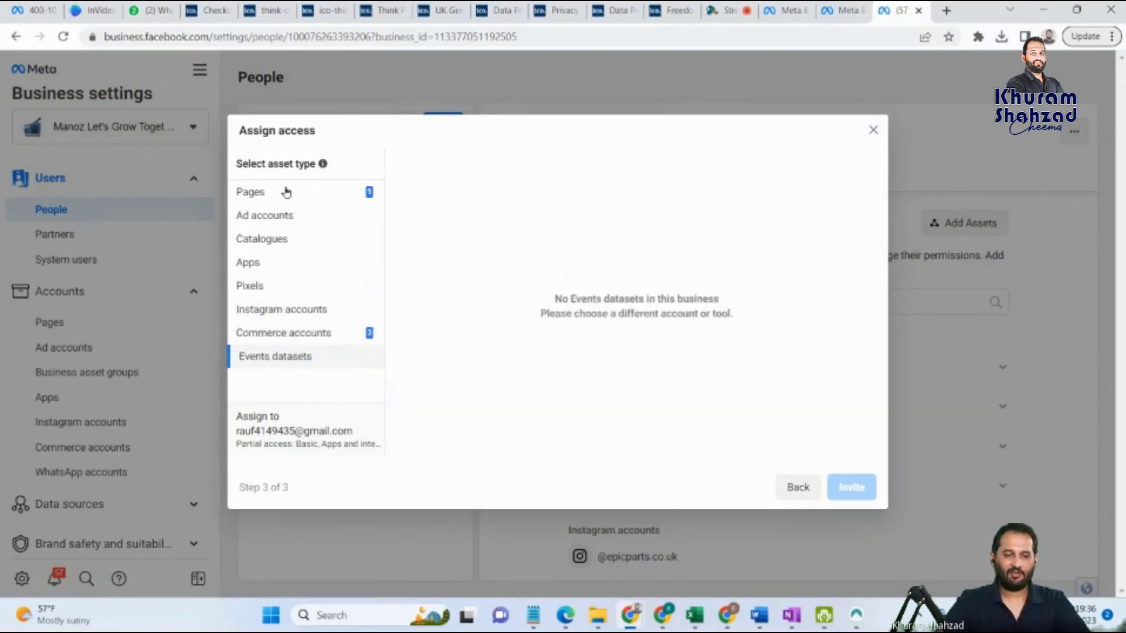
Step: Return to the Pages assets and deselect the Page listed below EpicFix
left_click(272, 193)
left_click(583, 290)
scroll(388, 350, "down", 1)
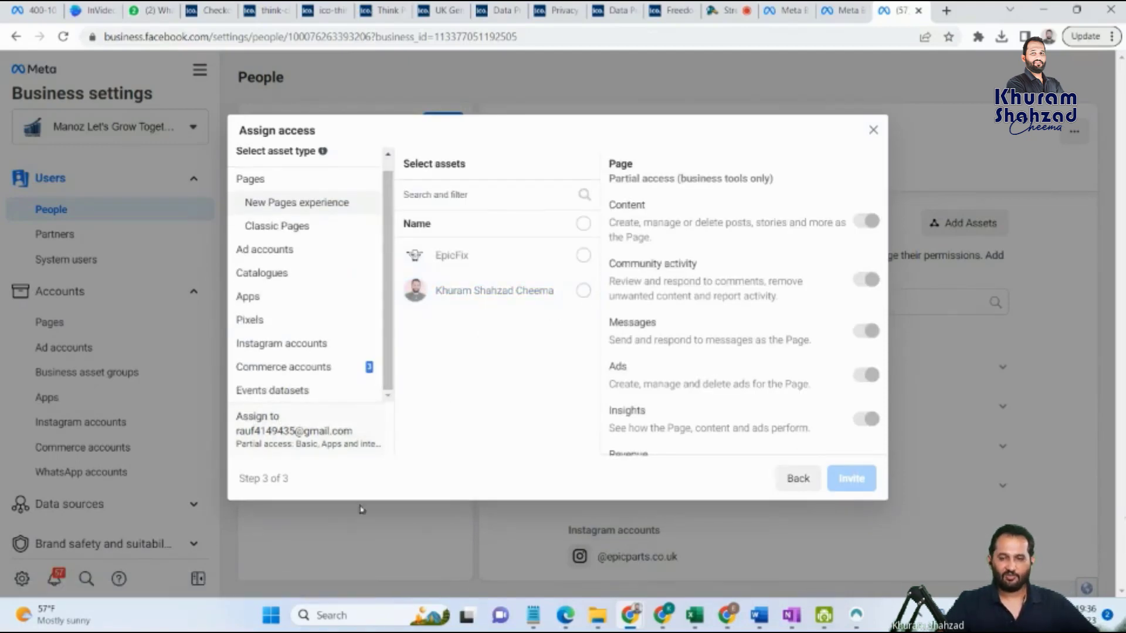
scroll(263, 313, "up", 1)
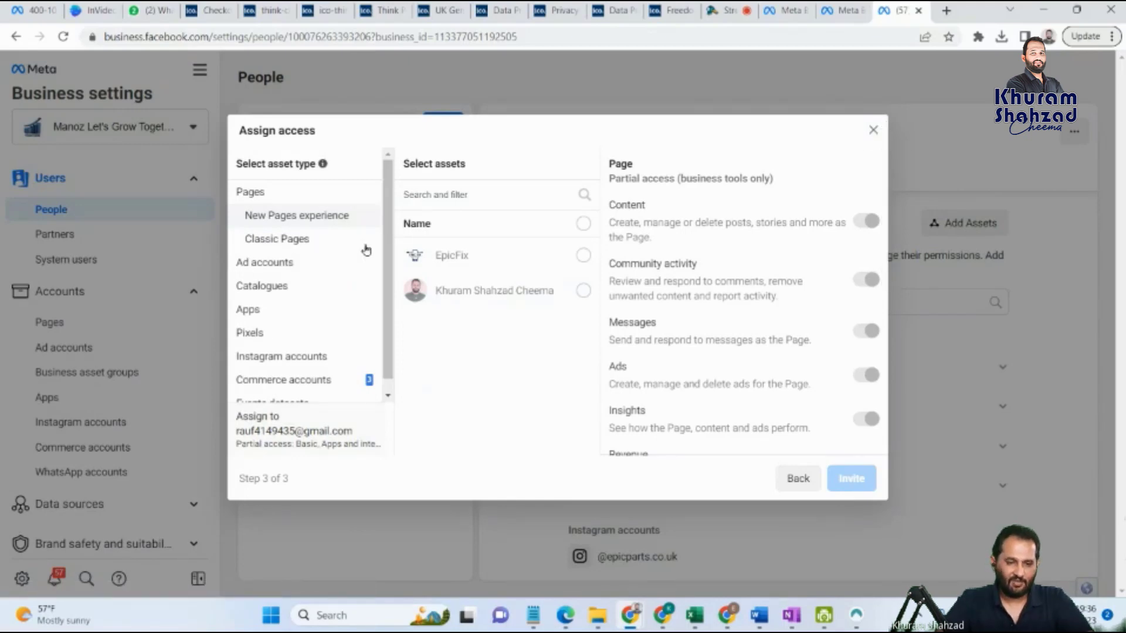
Step: Reselect the Page listed below EpicFix and turn on its Content permission
left_click(583, 290)
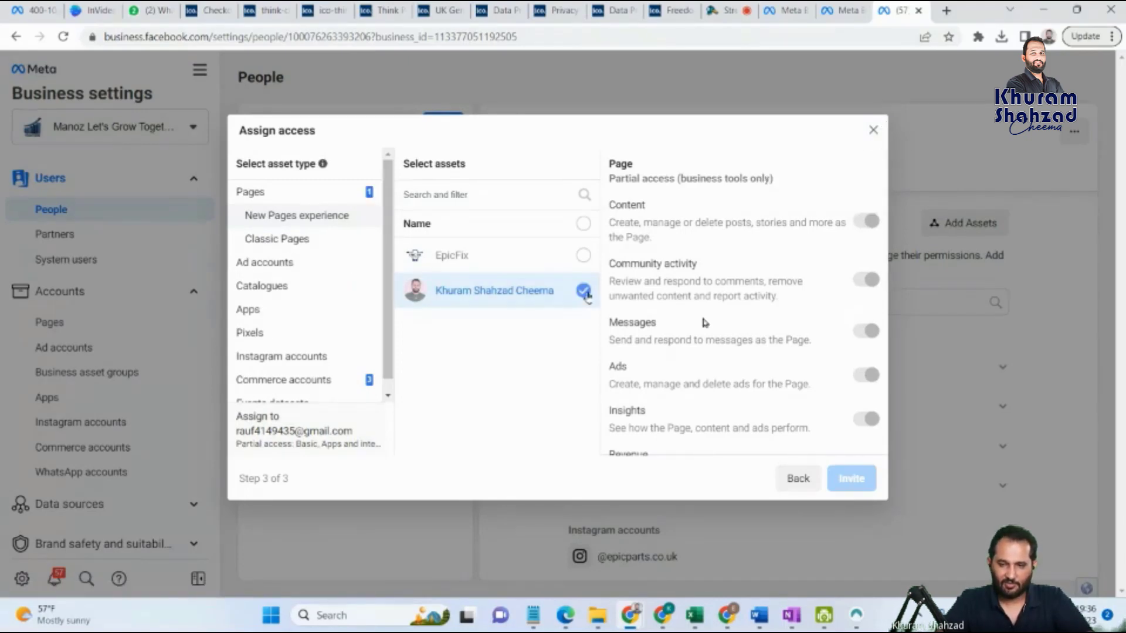
scroll(863, 414, "down", 5)
scroll(864, 414, "down", 2)
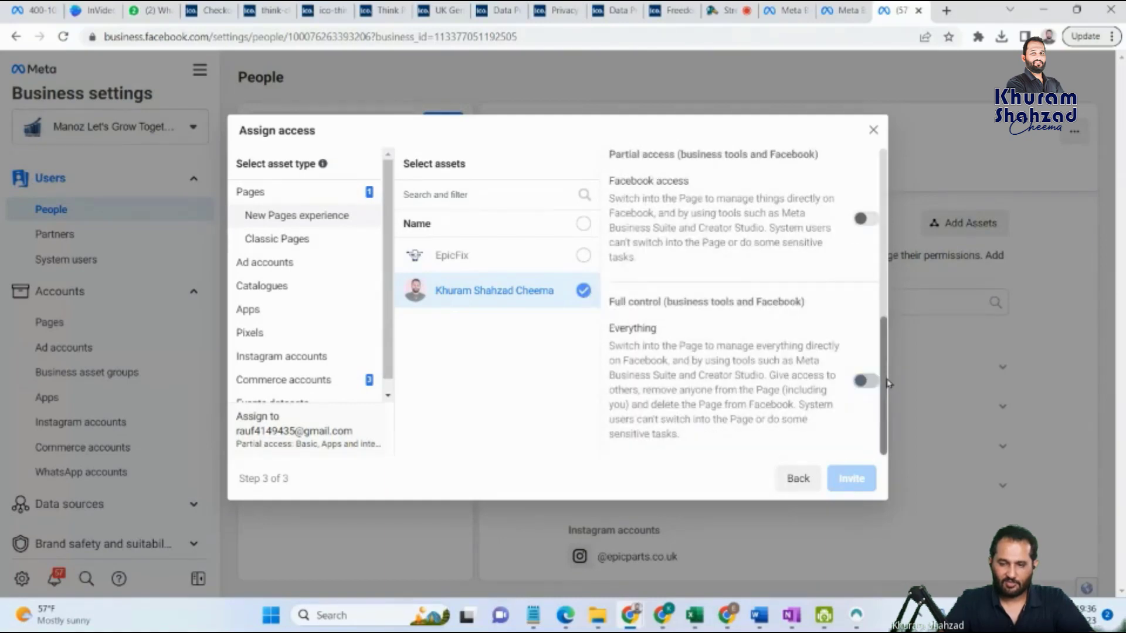
left_click_drag(885, 382, 888, 187)
left_click(867, 221)
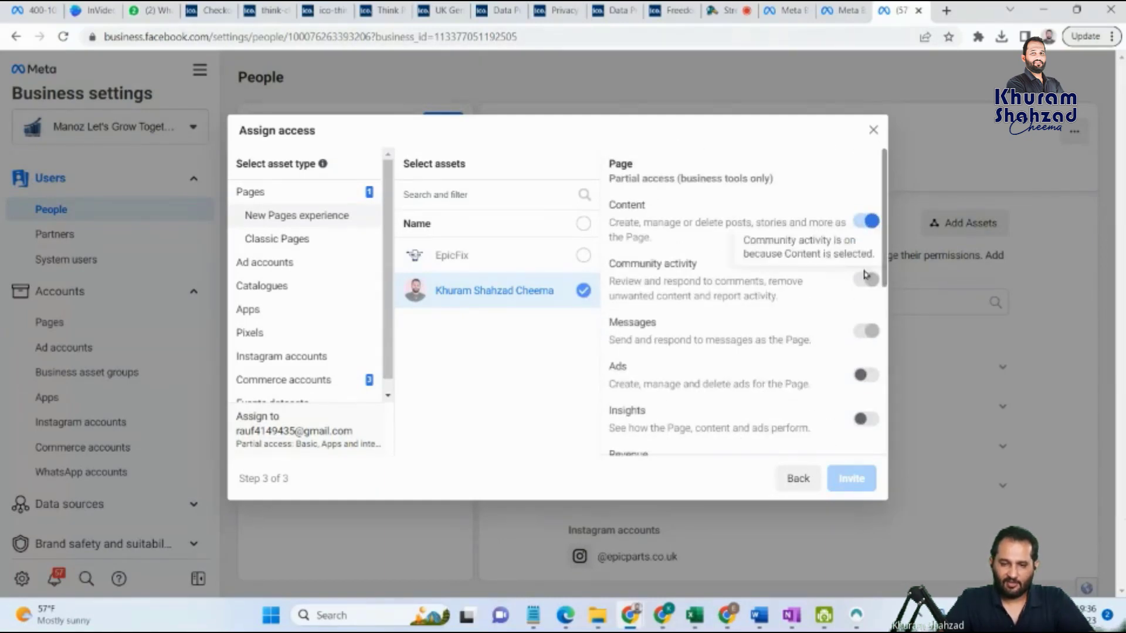
Step: Review the Page's Facebook access and full-control options, and switch off its Content permission
left_click_drag(884, 276, 881, 448)
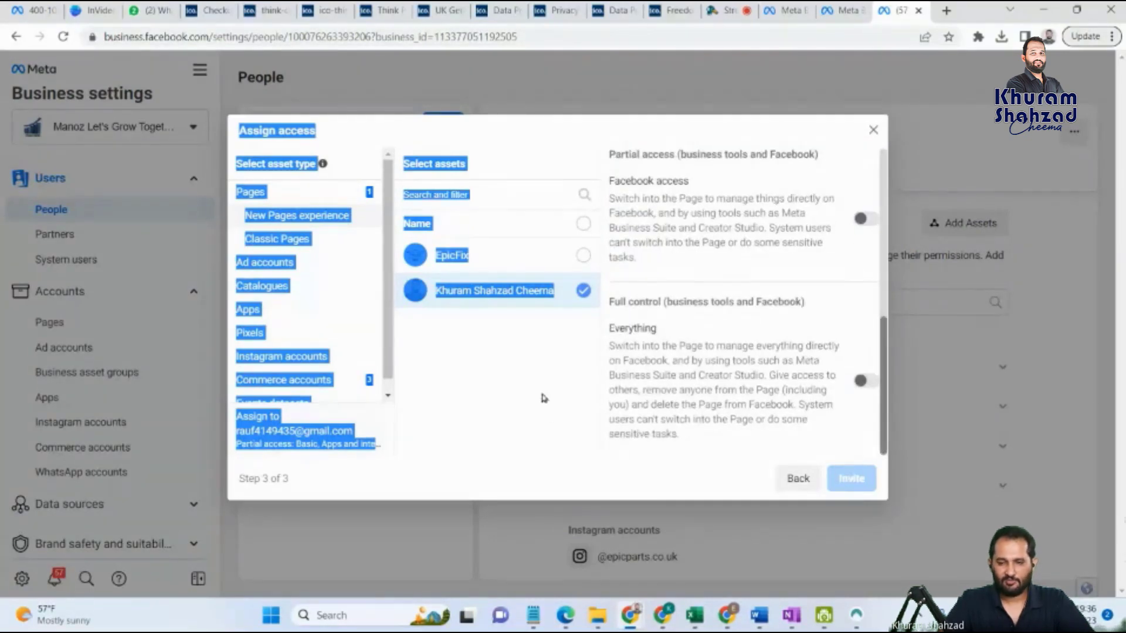
left_click_drag(883, 376, 889, 420)
left_click_drag(889, 381, 886, 355)
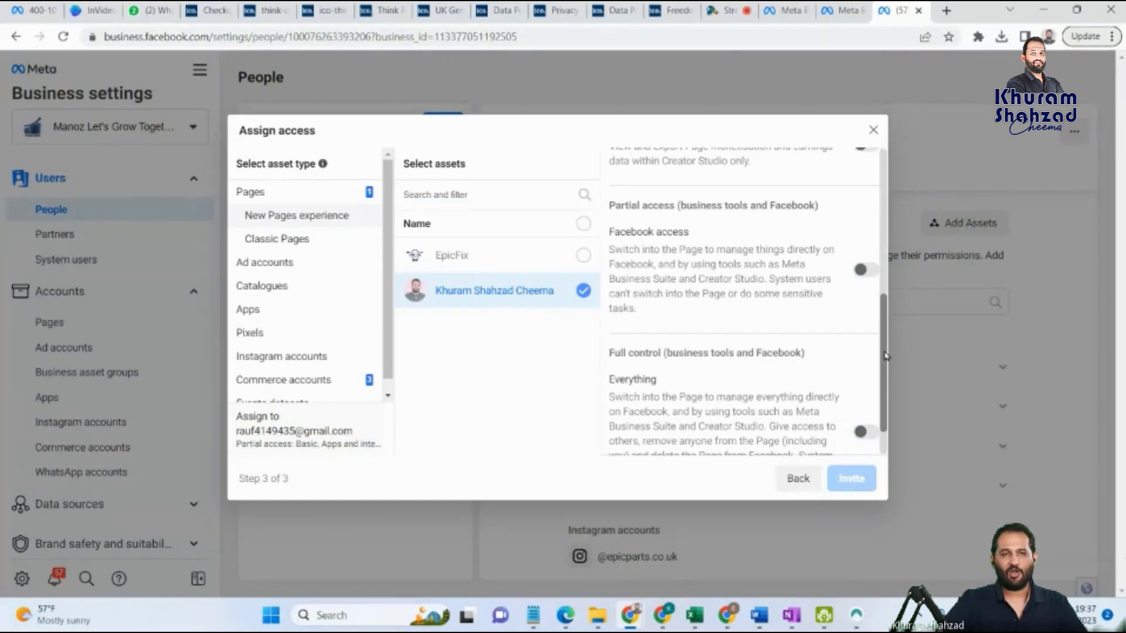
left_click_drag(885, 356, 887, 193)
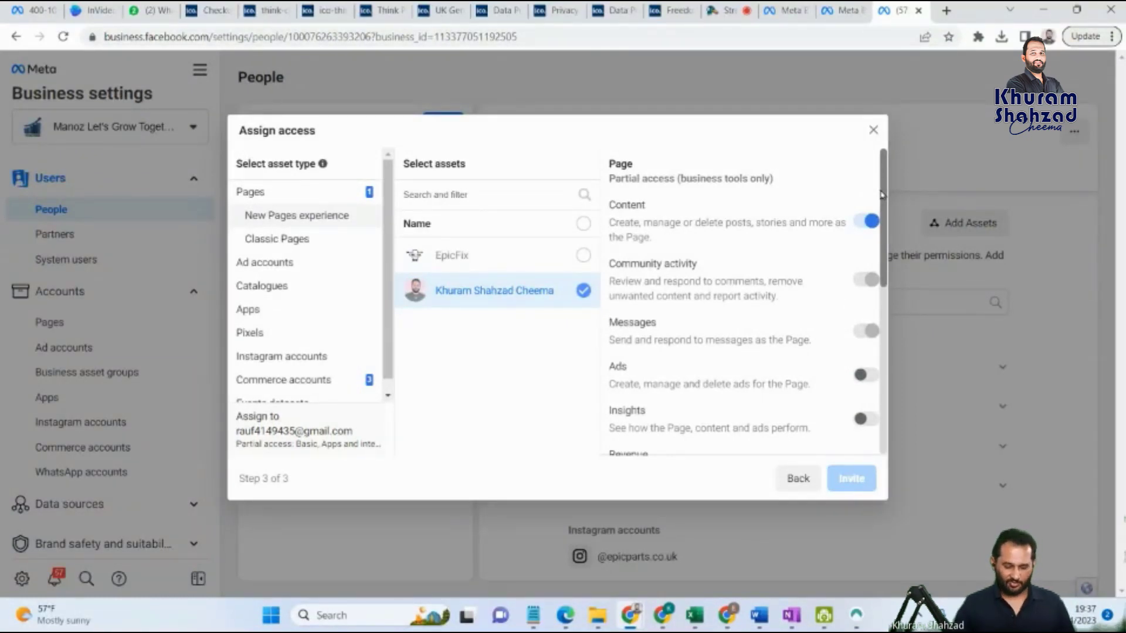
left_click(873, 222)
Step: Look through all partial access and full-control permissions for the Page below EpicFix, and deselect that Page
scroll(762, 322, "down", 5)
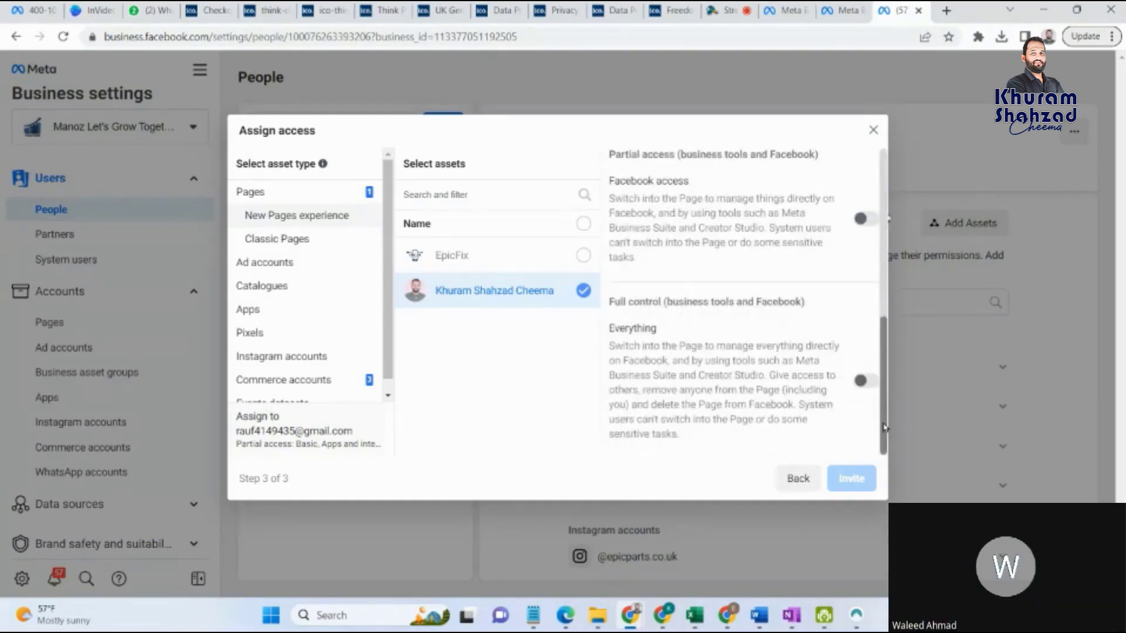
scroll(391, 356, "down", 1)
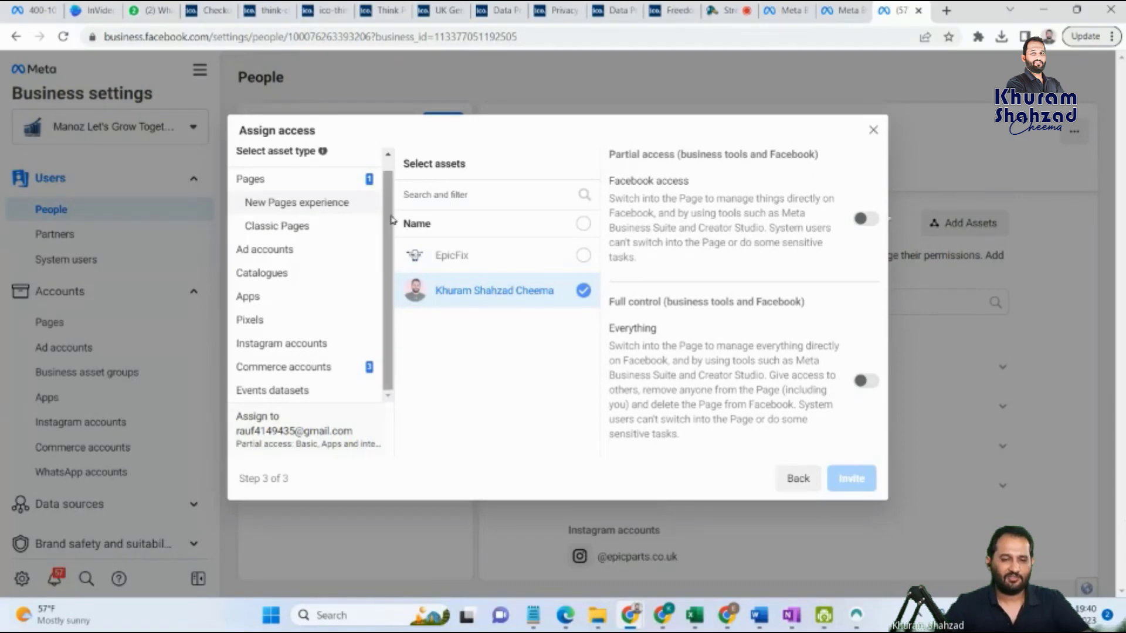
scroll(862, 296, "up", 7)
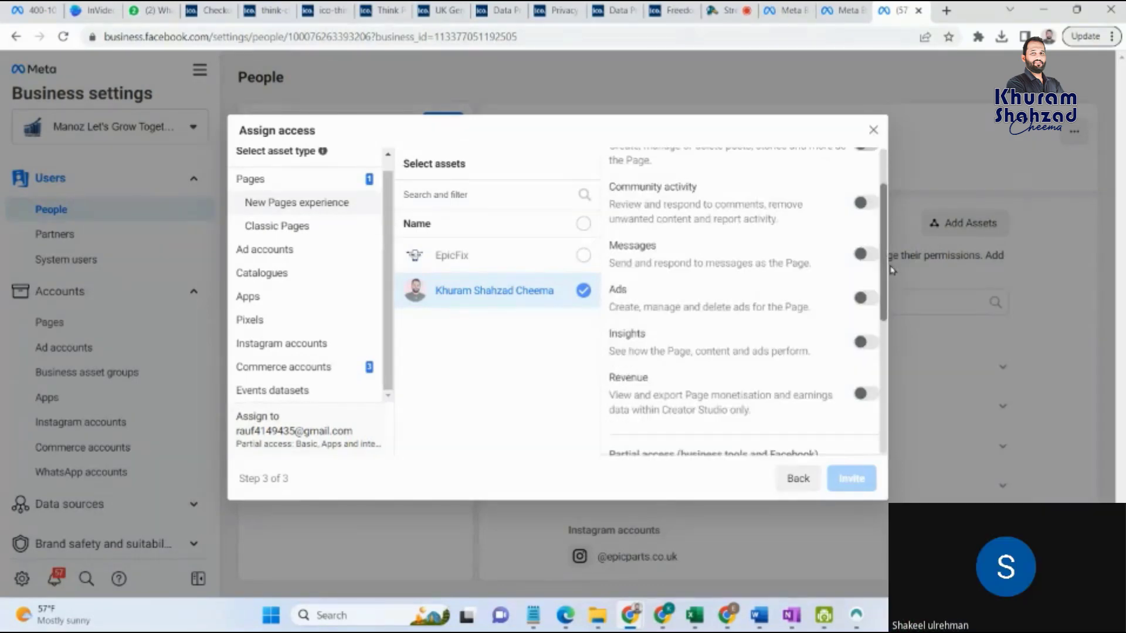
mouse_move(884, 246)
left_mouse_down()
mouse_move(790, 476)
mouse_move(884, 384)
mouse_move(884, 197)
mouse_move(885, 252)
left_mouse_up()
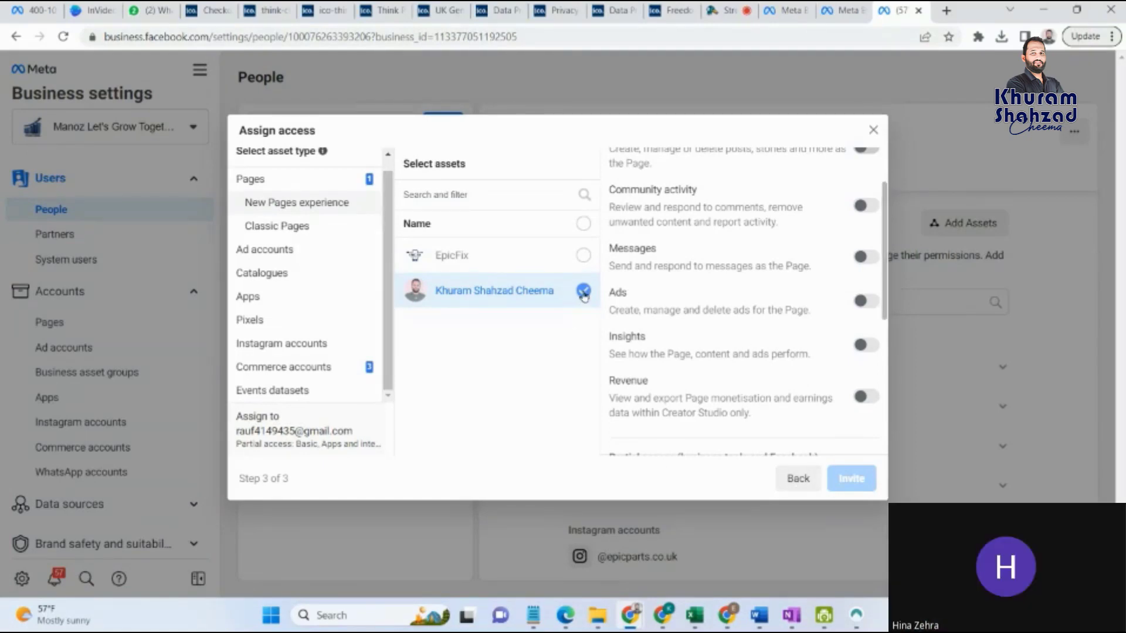
left_click(562, 287)
left_click(881, 421)
scroll(844, 390, "up", 2)
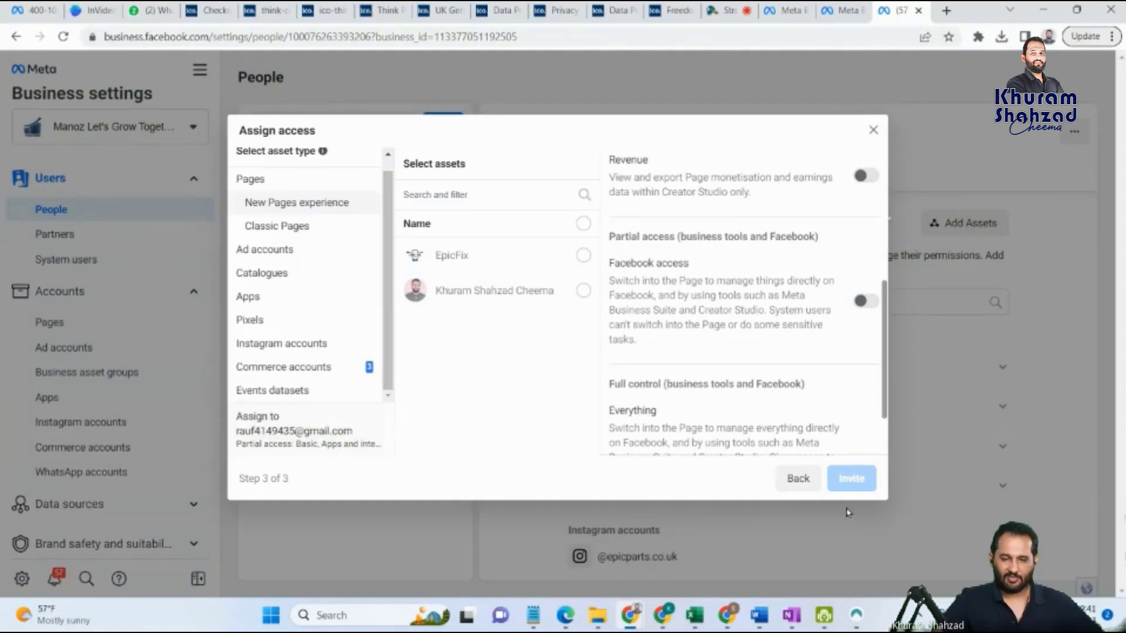
scroll(885, 320, "up", 2)
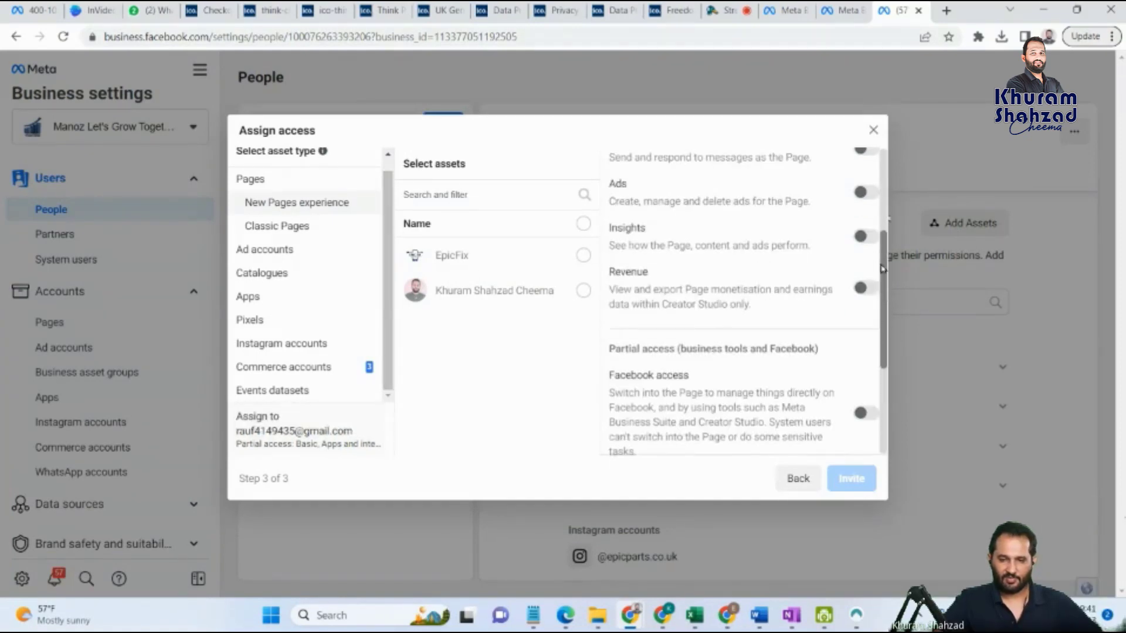
Step: Select the EpicFix Page and turn on its Content, Insights and Revenue permissions
left_click(584, 255)
scroll(886, 236, "up", 1)
scroll(886, 236, "up", 2)
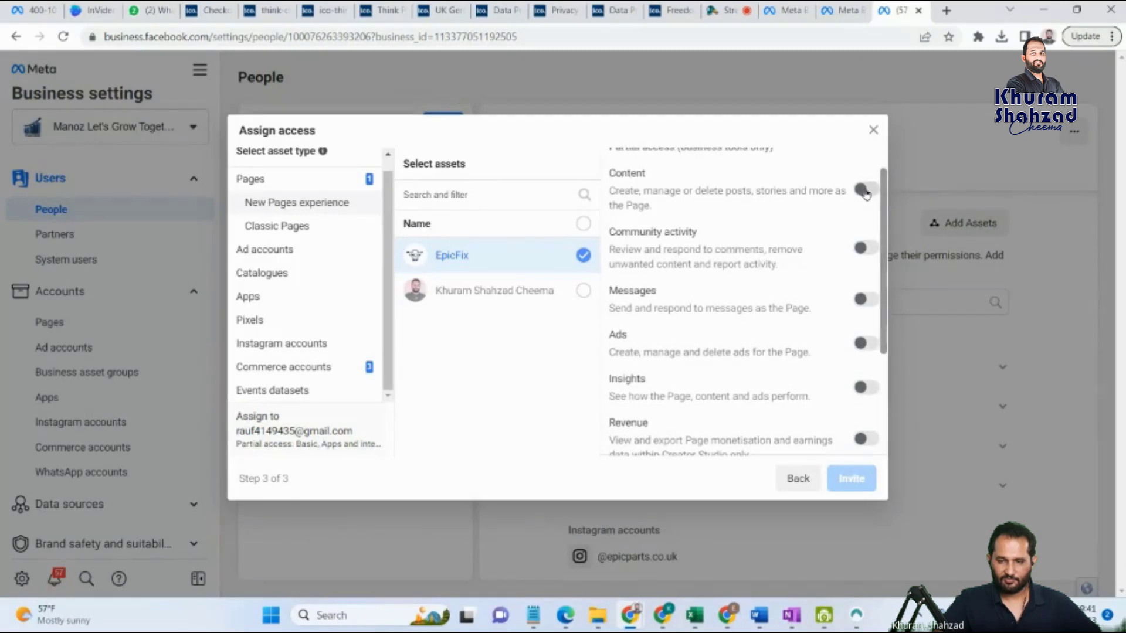
left_click(868, 189)
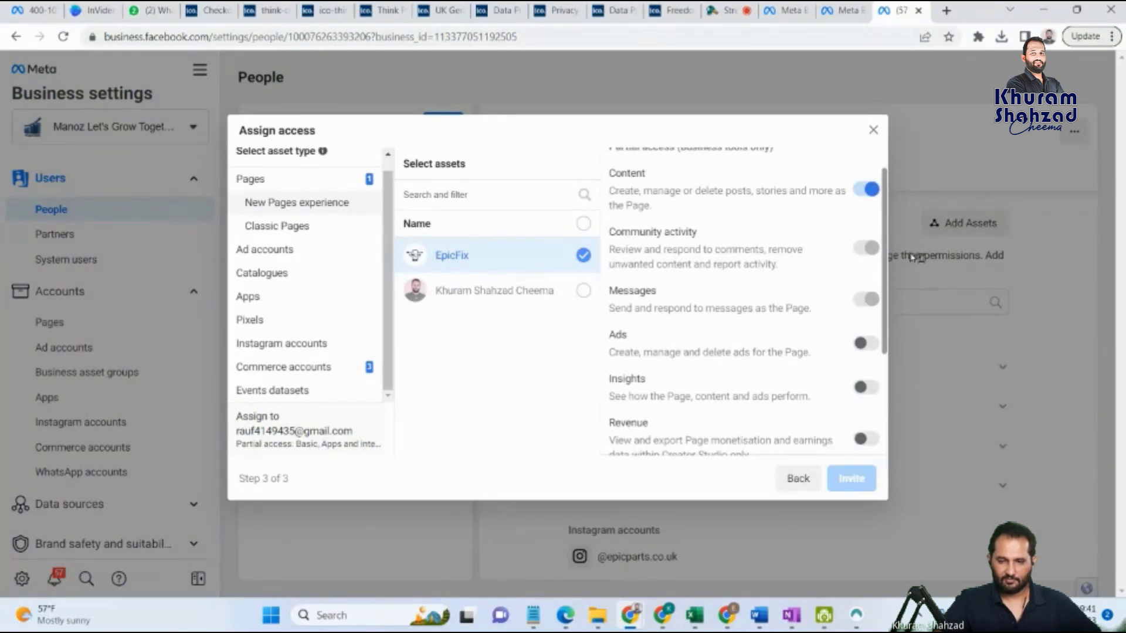
scroll(885, 290, "down", 2)
left_click(866, 281)
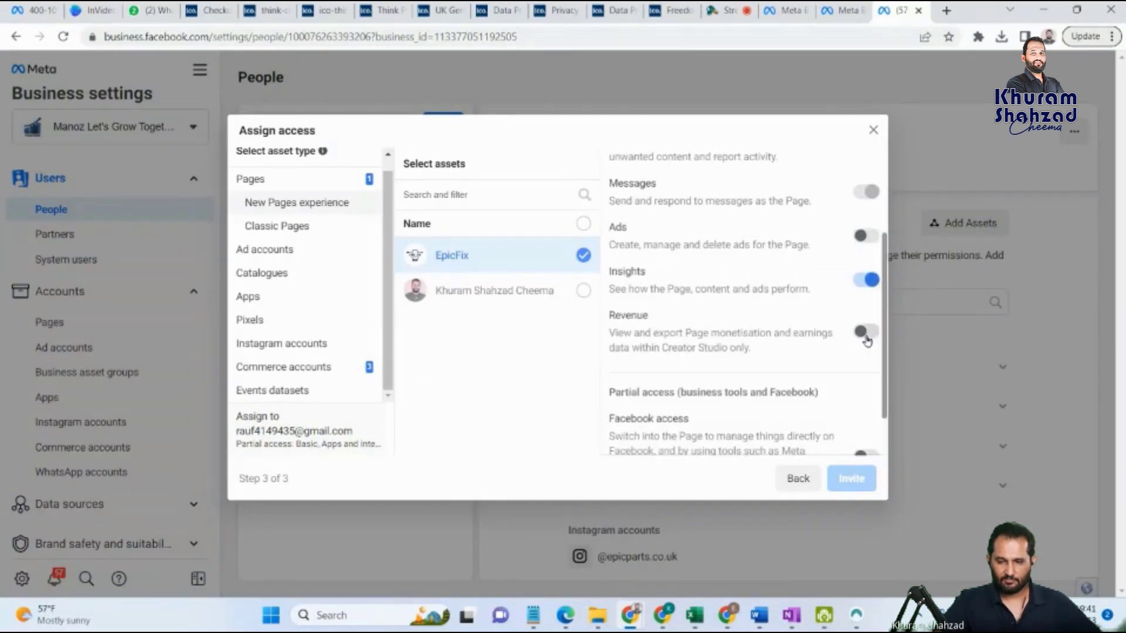
left_click(865, 332)
scroll(868, 395, "down", 1)
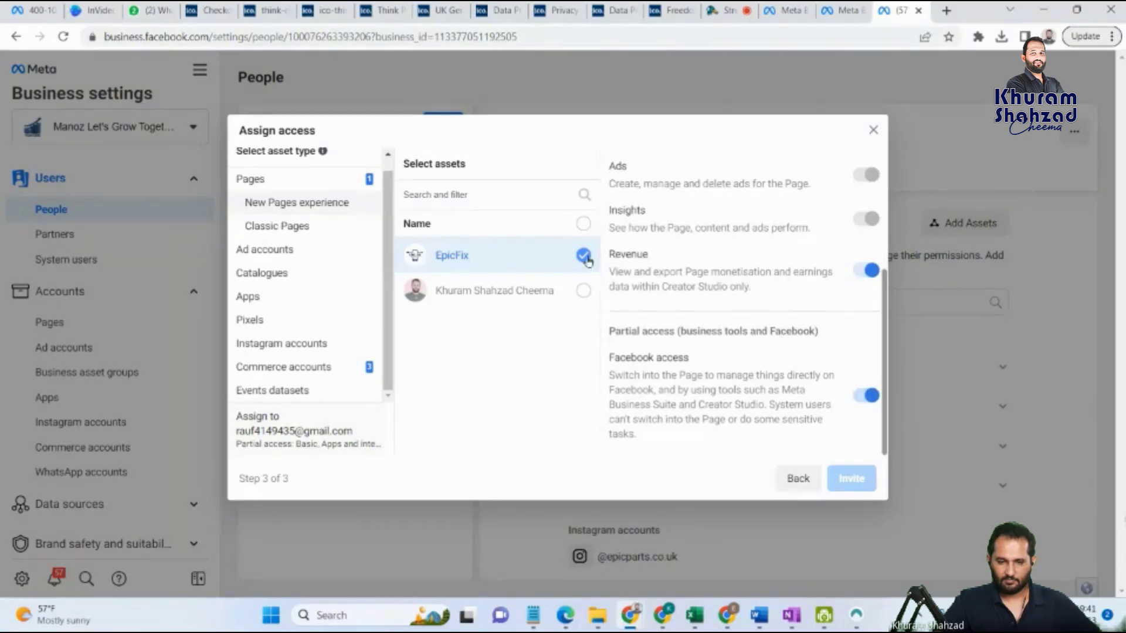
Step: Check the assets under commerce accounts, ad accounts and apps, and abandon the access assignment without inviting
left_click(283, 366)
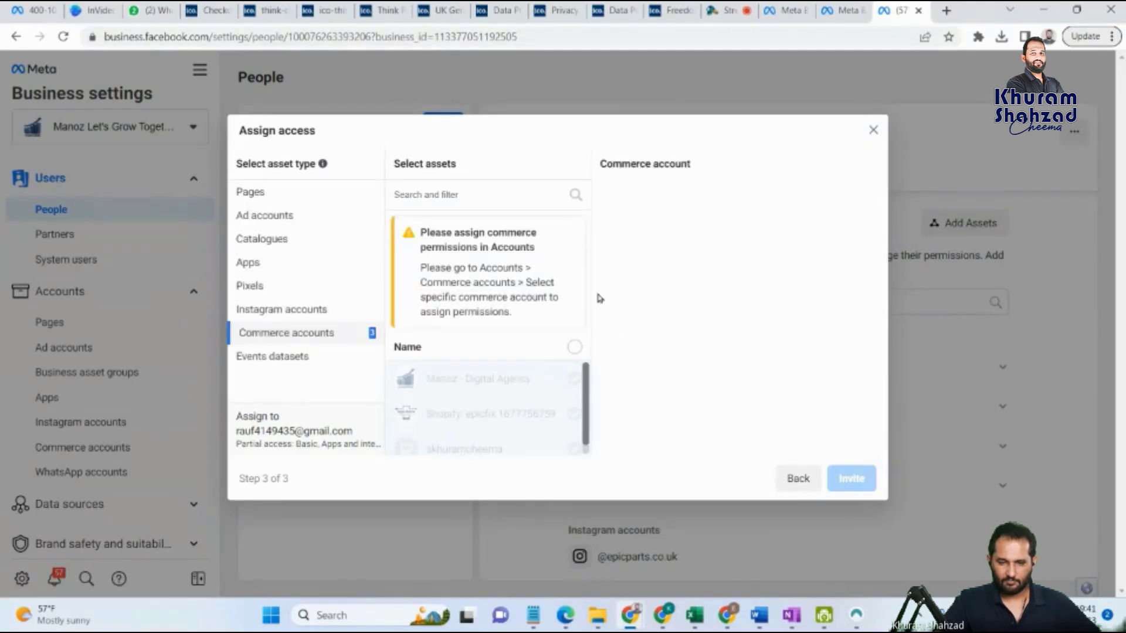
left_click(285, 215)
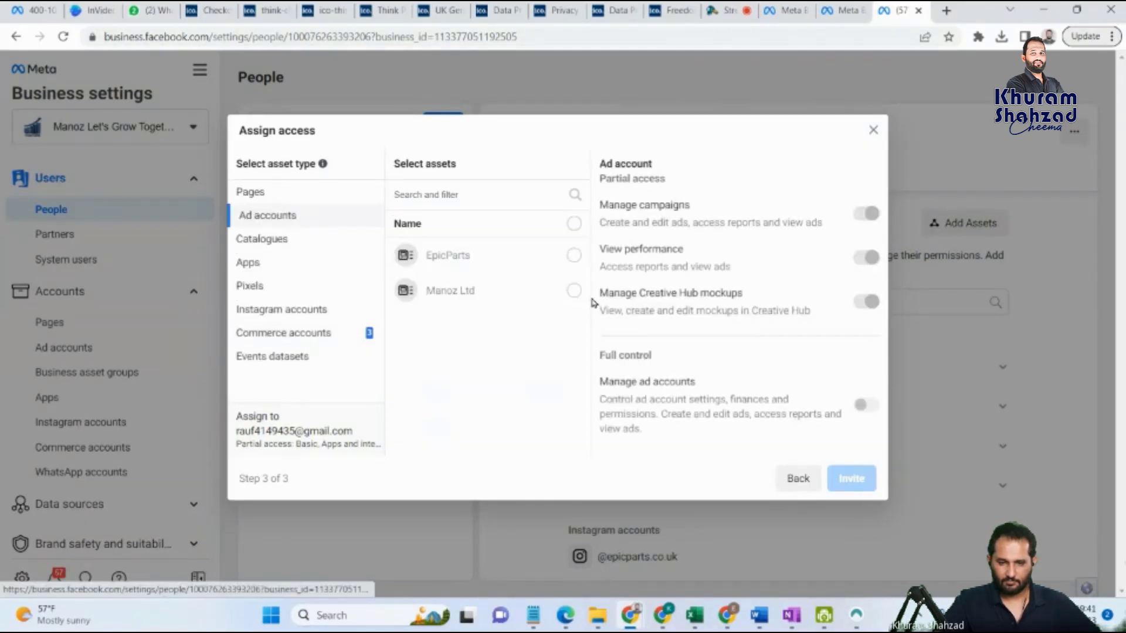
left_click(259, 259)
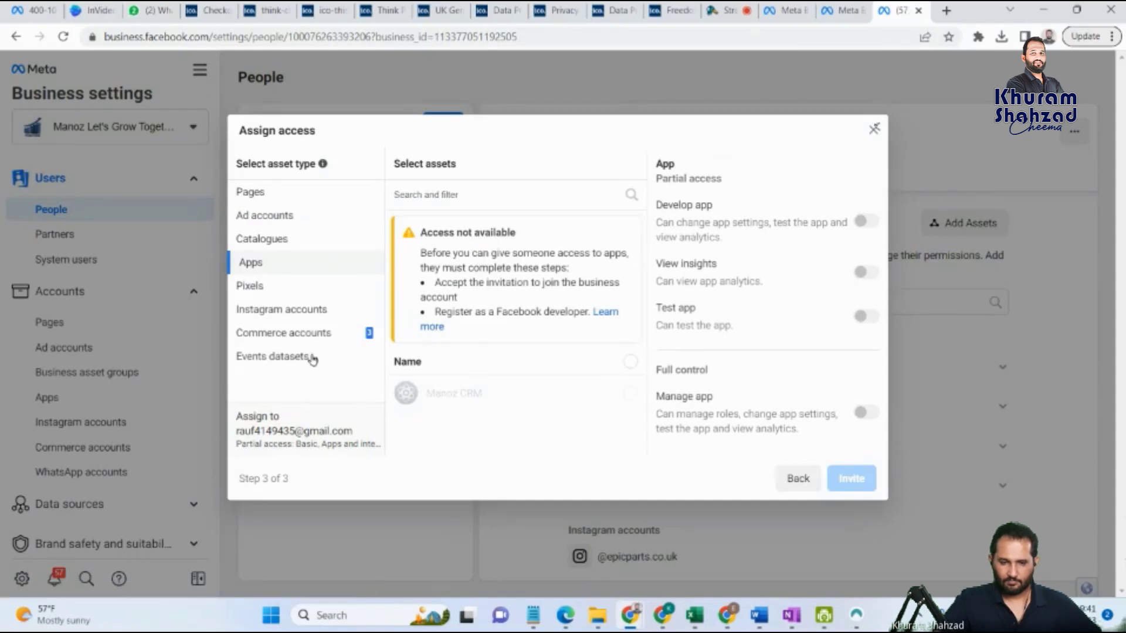
left_click(308, 333)
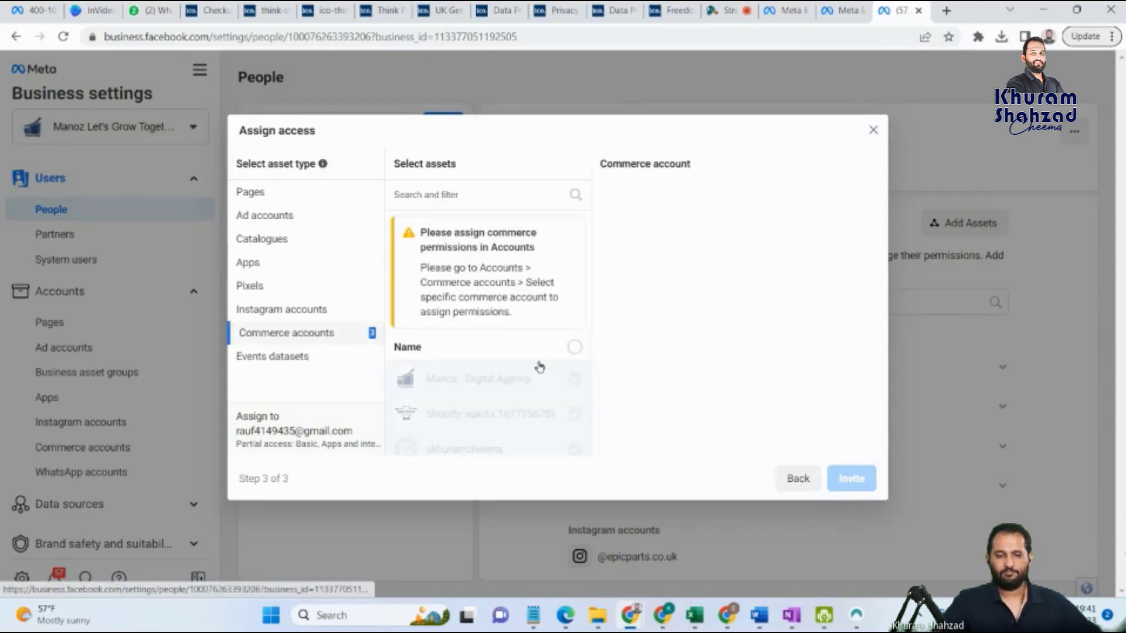
left_click(874, 129)
Step: Start a new people invitation with the invitee's email address and proceed to the access level settings
left_click(443, 133)
left_click(502, 273)
key("ctrl+v")
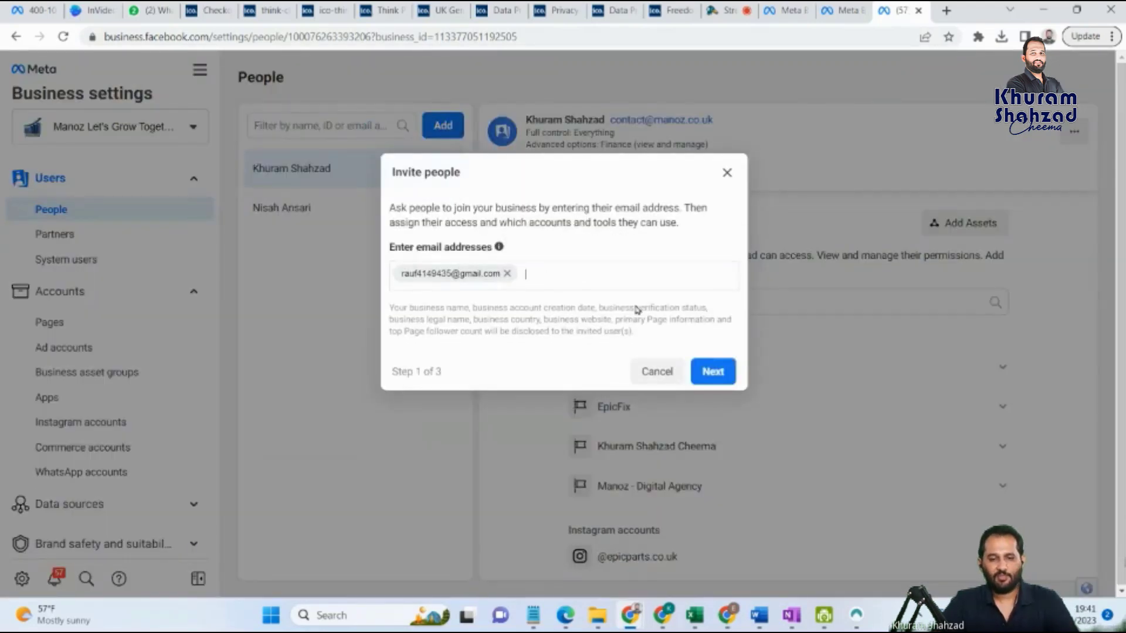
left_click(713, 372)
Step: Grant the invitee partial access to Apps and integrations and proceed to asset assignment
scroll(782, 303, "down", 3)
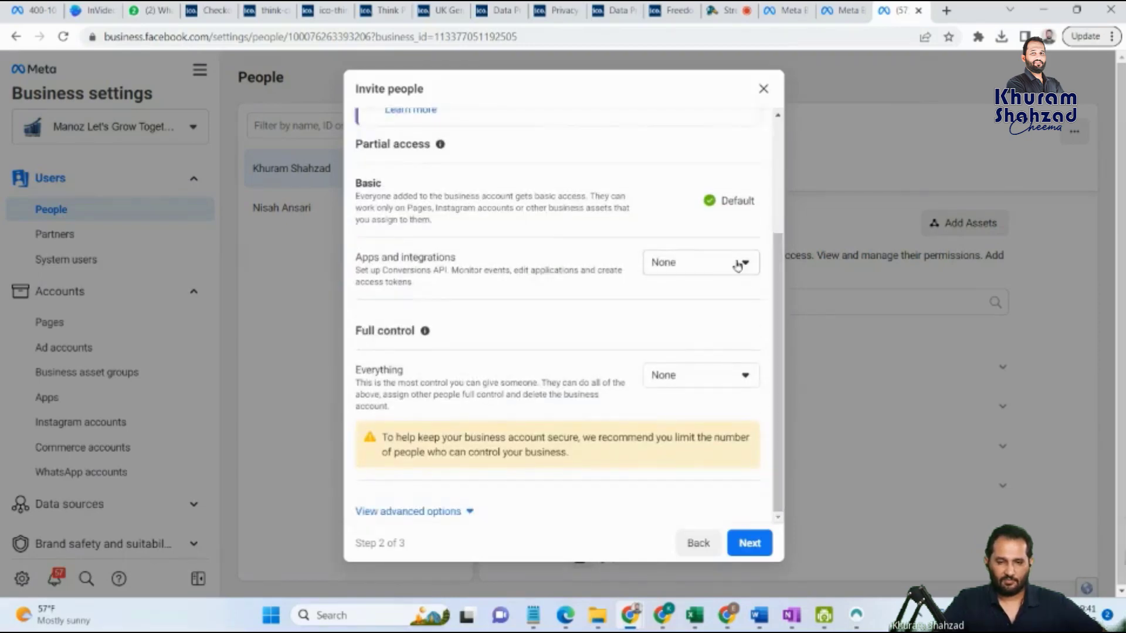
left_click(744, 262)
left_click(713, 321)
left_click(750, 543)
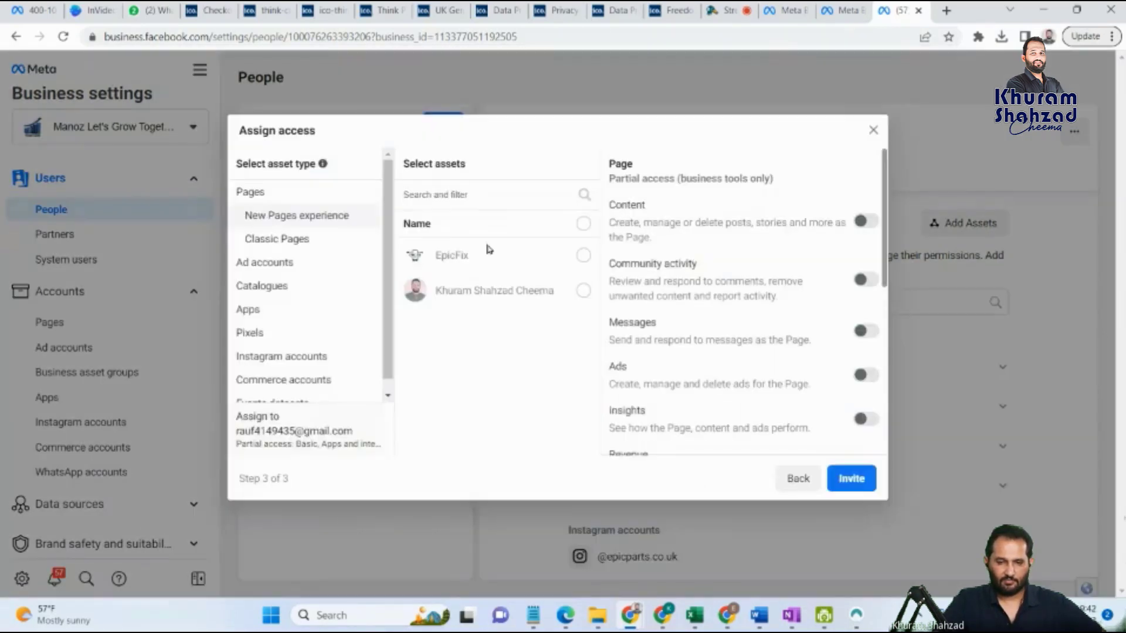
Step: Assign the Page listed below EpicFix with Content permission, send the invitation and finish
left_click(584, 290)
left_click(865, 226)
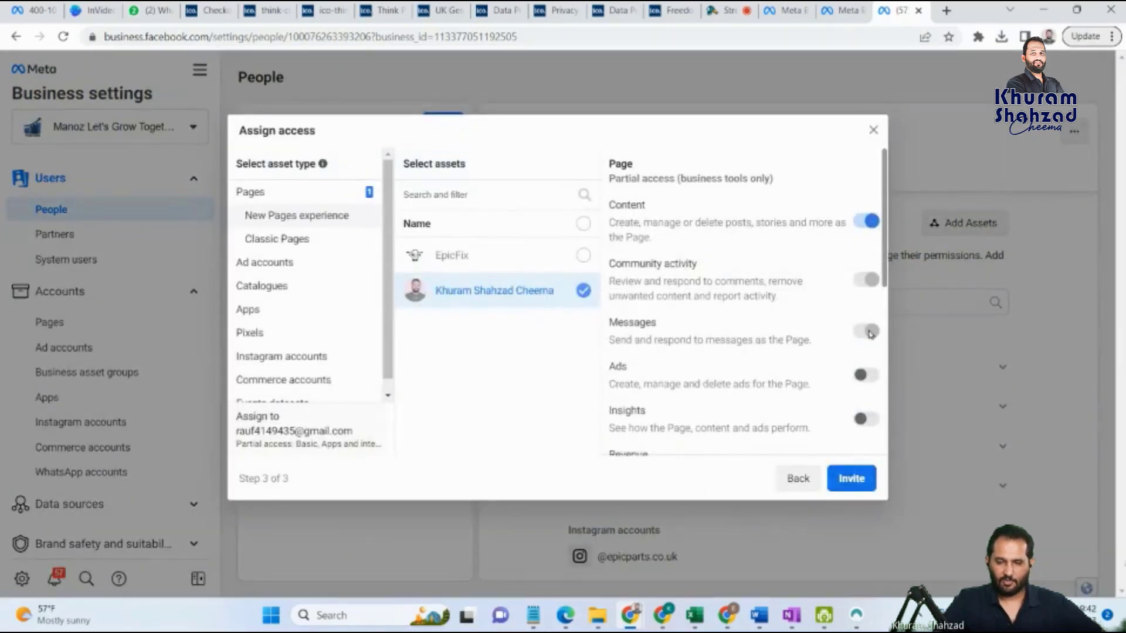
left_click(850, 476)
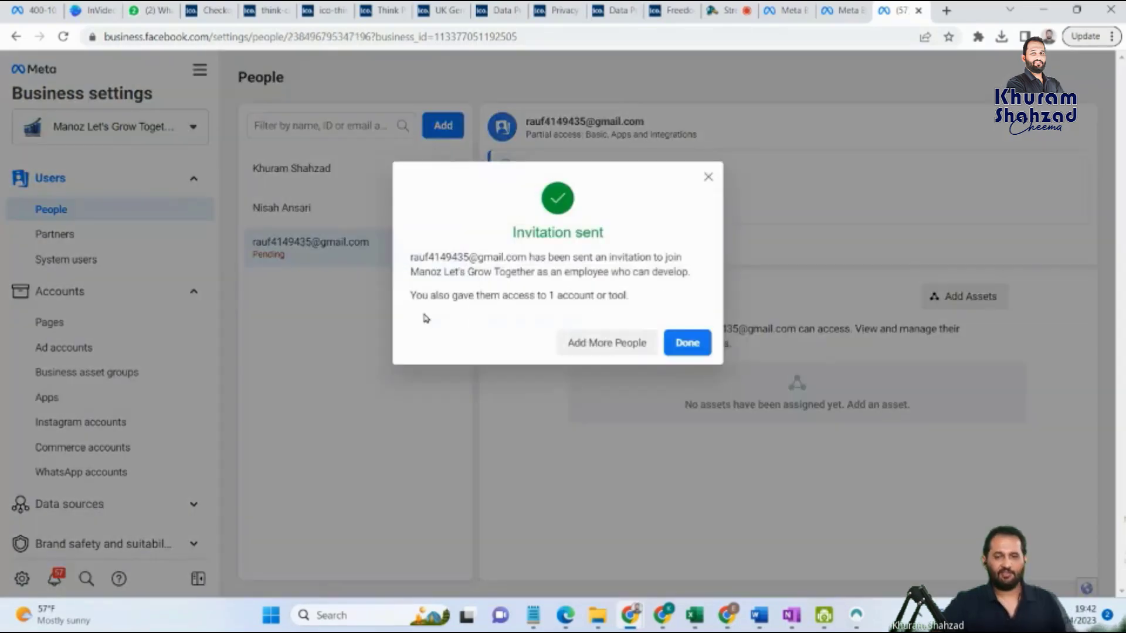
left_click(691, 345)
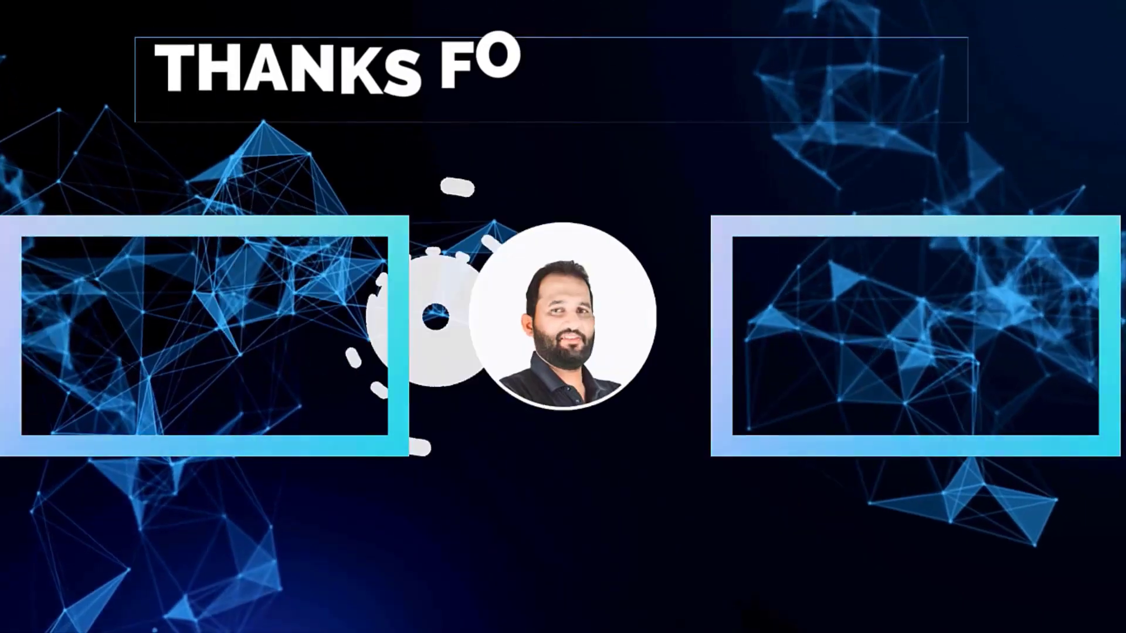